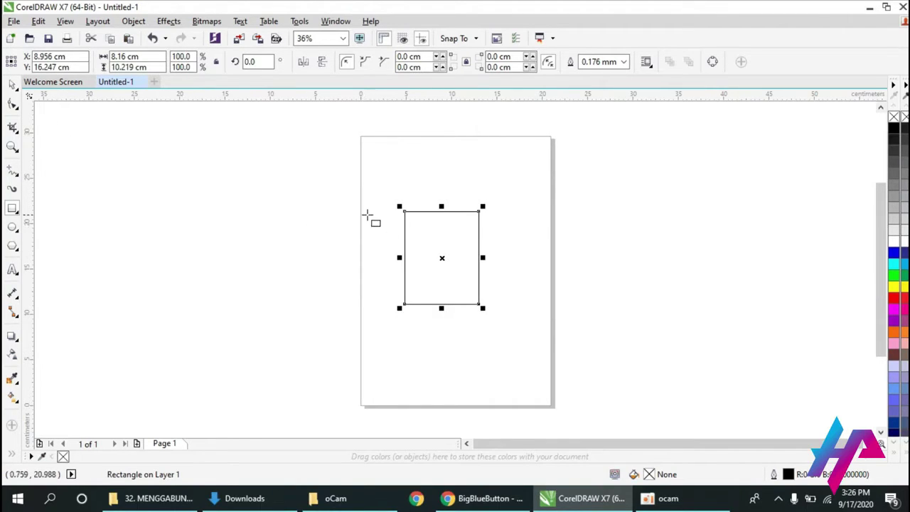
# Step: Draw a sleeve rectangle about 4.4 cm wide and 2.5 cm high to the left of the body rectangle
pyautogui.moveTo(321, 225); pyautogui.dragTo(364, 250)
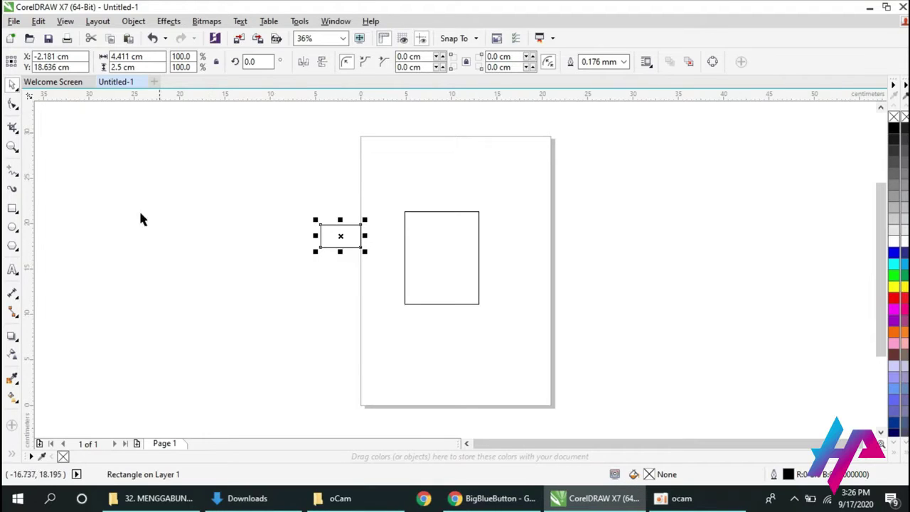
pyautogui.click(15, 172)
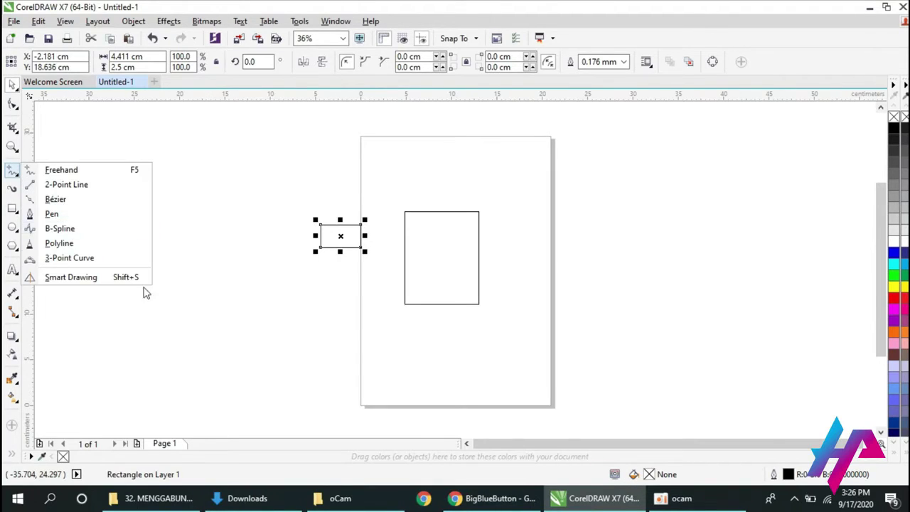
pyautogui.press('Escape')
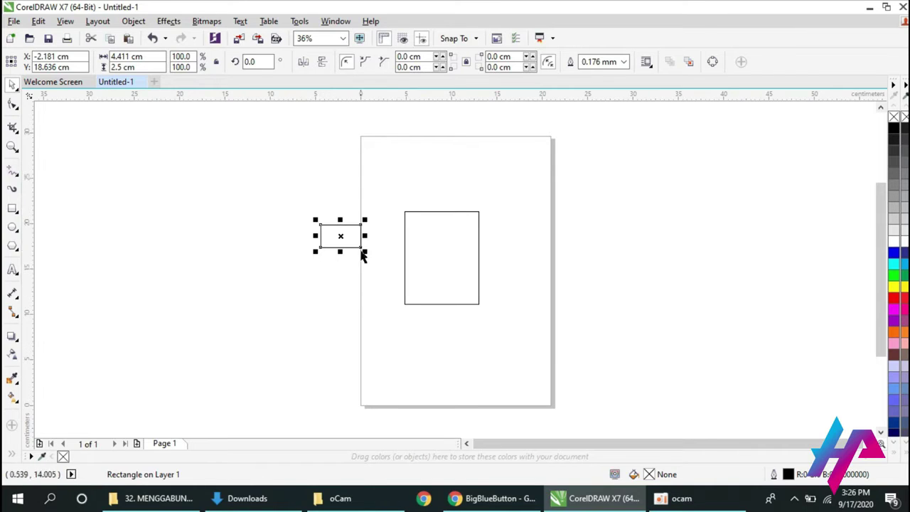
# Step: Move the small rectangle onto the body's upper-left corner and rotate it about 52 degrees to slope like a sleeve
pyautogui.moveTo(351, 242); pyautogui.dragTo(403, 234)
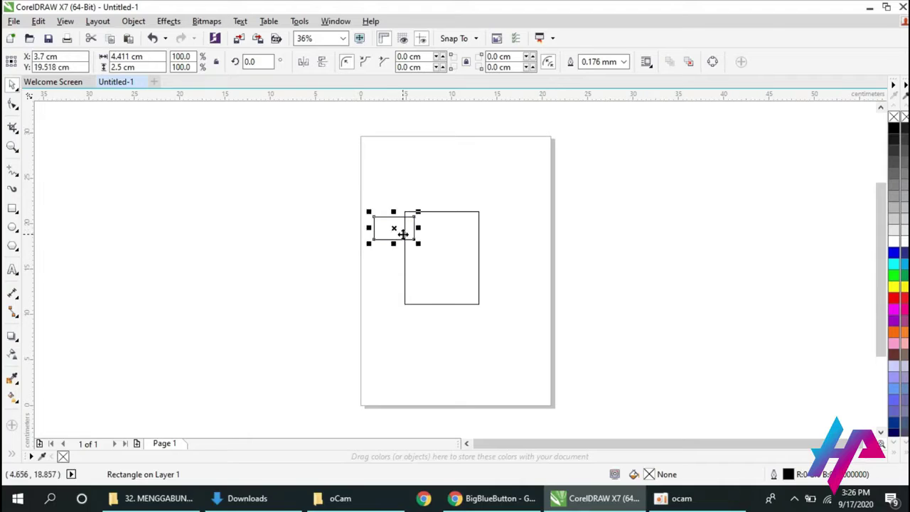
pyautogui.click(386, 234)
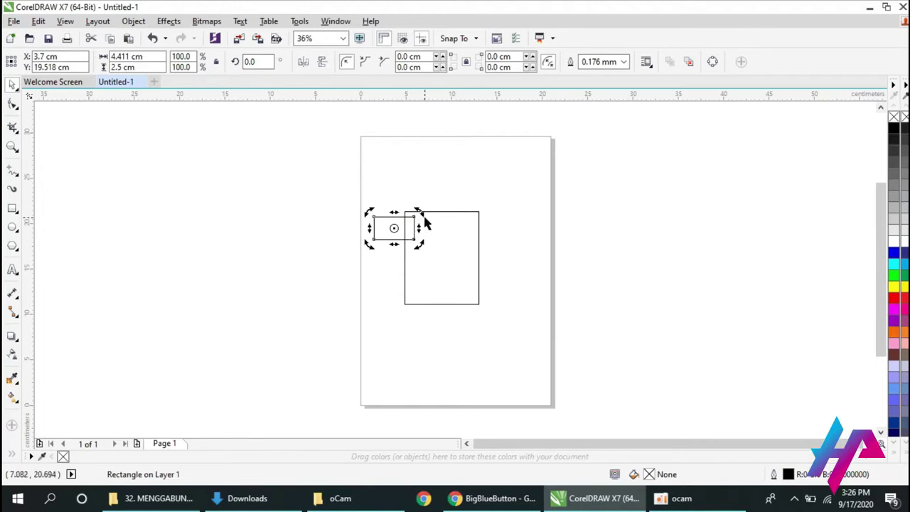
pyautogui.moveTo(379, 253); pyautogui.dragTo(392, 238)
pyautogui.click(384, 230)
pyautogui.click(369, 268)
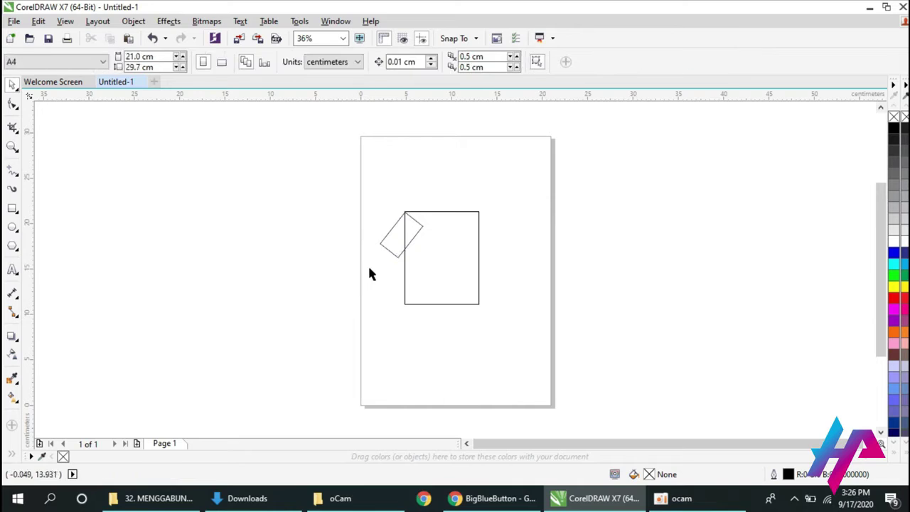
pyautogui.click(384, 253)
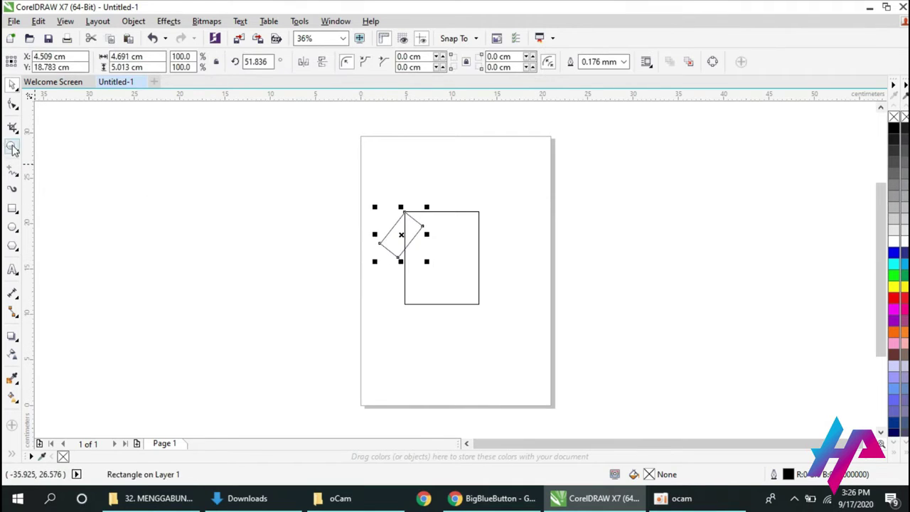
# Step: Fine-tune the sleeve rectangle's position so its top corner meets the body rectangle's upper-left corner
pyautogui.click(12, 145)
pyautogui.click(472, 241)
pyautogui.click(388, 277)
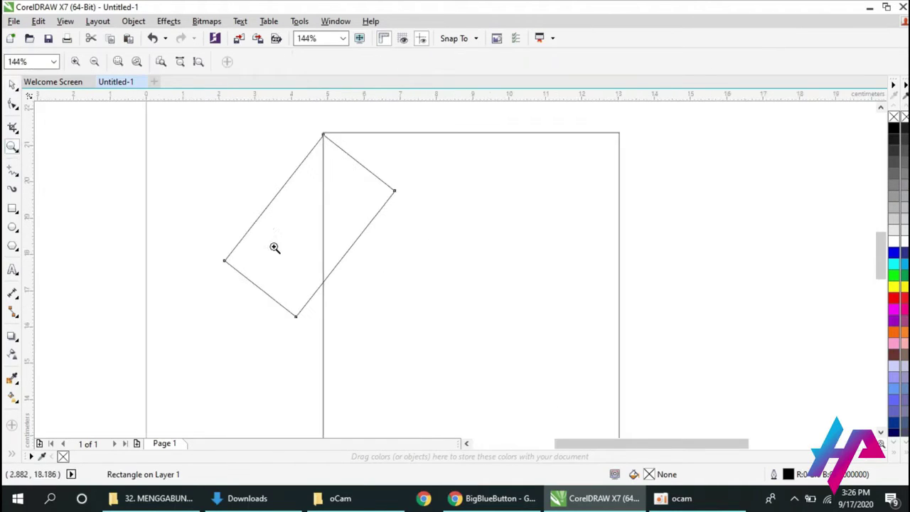
pyautogui.press('F3')
pyautogui.click(425, 265)
pyautogui.click(12, 84)
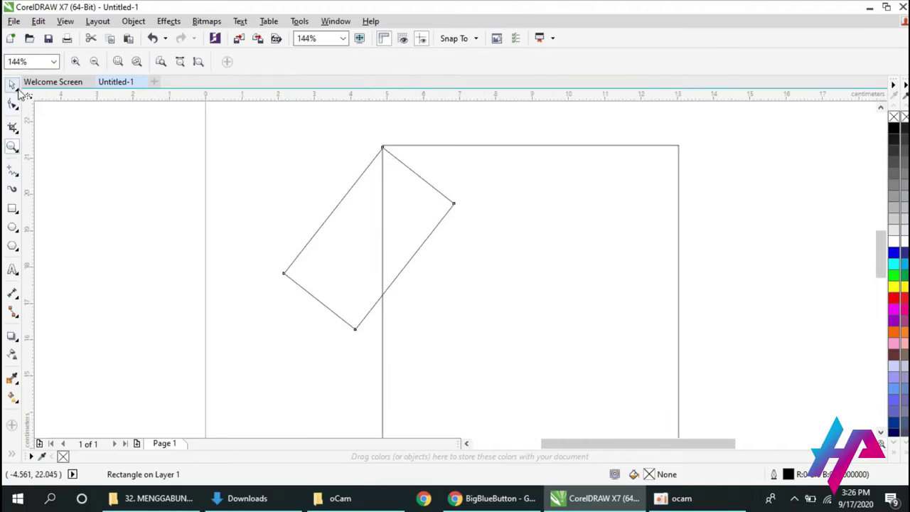
pyautogui.click(343, 337)
pyautogui.click(356, 304)
pyautogui.moveTo(357, 303); pyautogui.dragTo(357, 300)
pyautogui.click(338, 362)
pyautogui.click(339, 305)
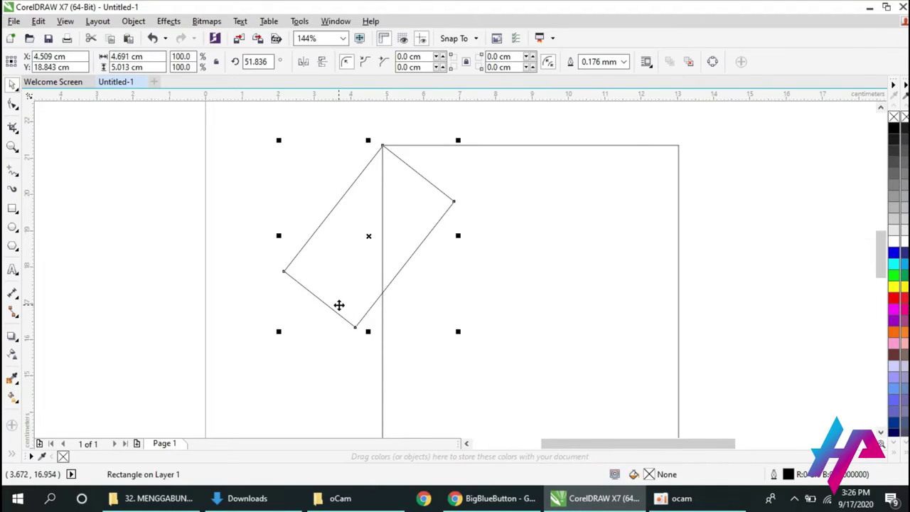
pyautogui.click(335, 402)
pyautogui.moveTo(349, 285); pyautogui.dragTo(349, 285)
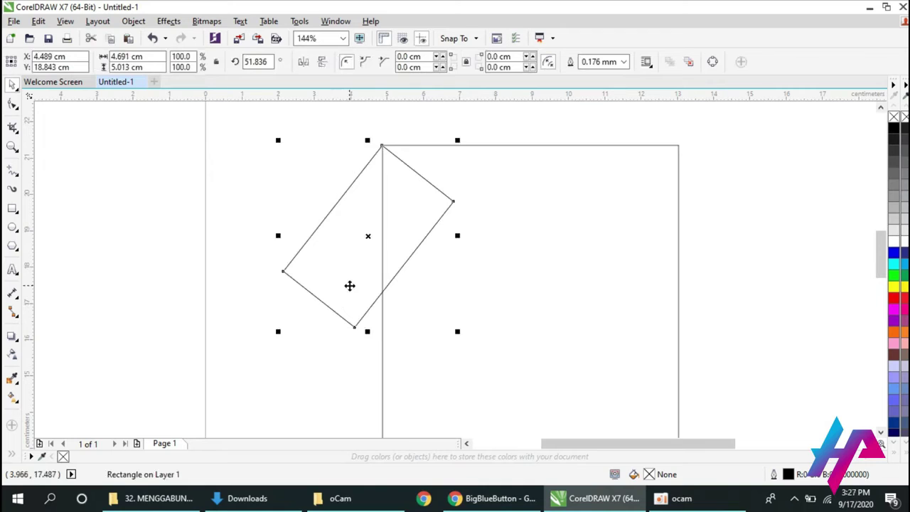
# Step: Duplicate the sleeve, mirror the copy horizontally, and align its top corner with the body's upper-right corner
pyautogui.moveTo(331, 275); pyautogui.dragTo(559, 290)
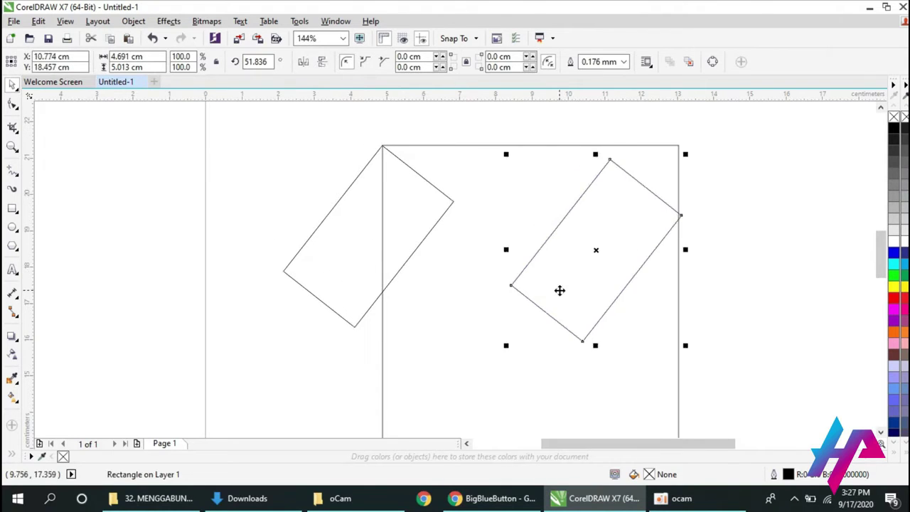
pyautogui.click(303, 62)
pyautogui.moveTo(575, 235); pyautogui.dragTo(670, 219)
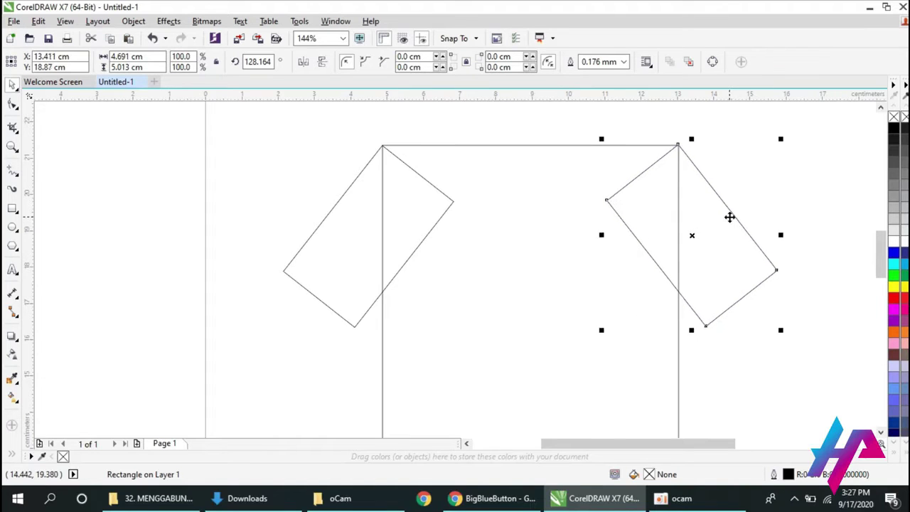
pyautogui.click(793, 187)
pyautogui.click(745, 272)
pyautogui.click(829, 211)
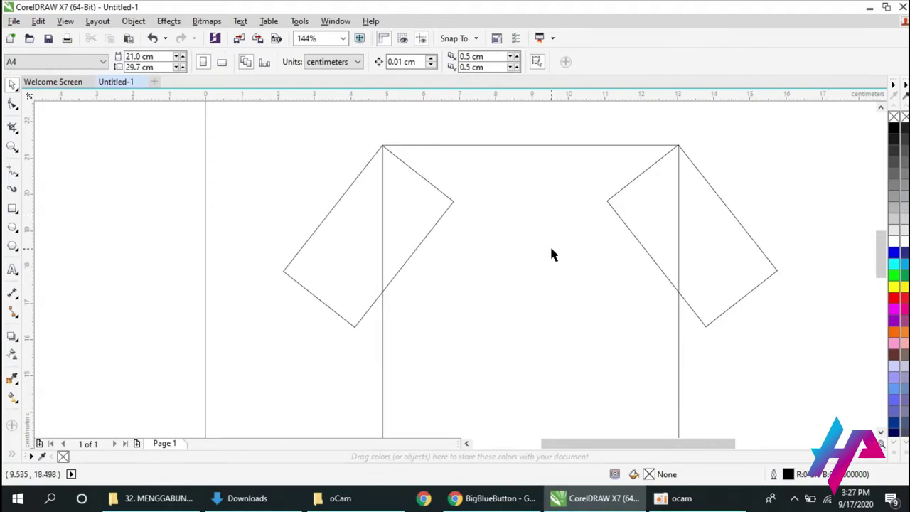
# Step: Weld the two sleeve rectangles and the body rectangle into a single T-shirt outline
pyautogui.click(356, 256)
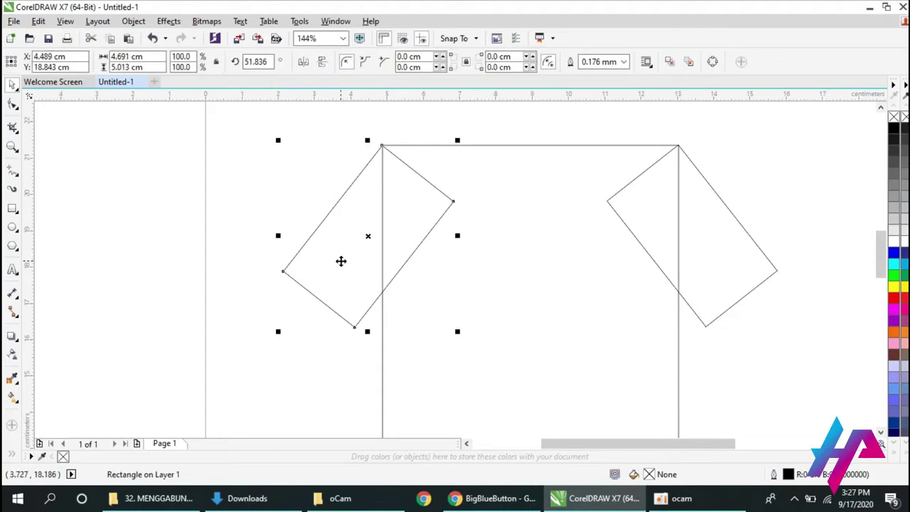
pyautogui.keyDown('shift'); pyautogui.click(550, 259); pyautogui.keyUp('shift')
pyautogui.keyDown('shift'); pyautogui.click(733, 238); pyautogui.keyUp('shift')
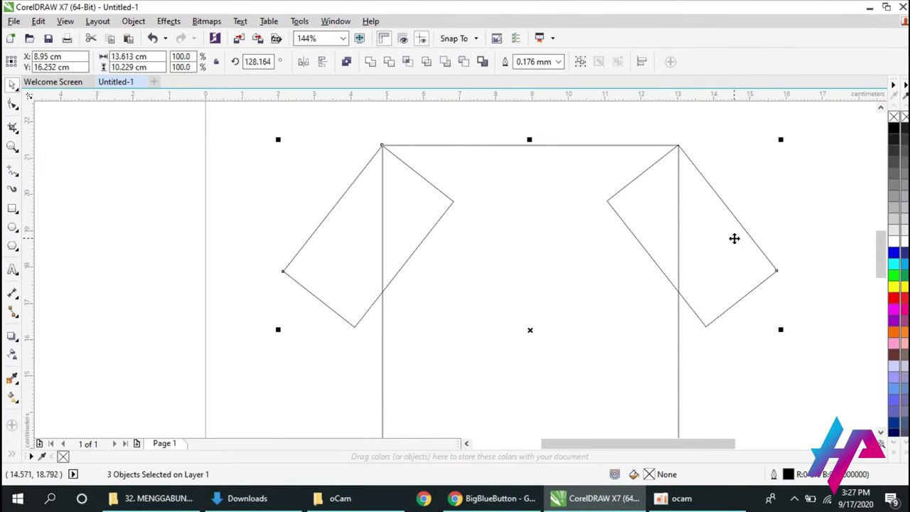
pyautogui.click(371, 64)
pyautogui.click(299, 183)
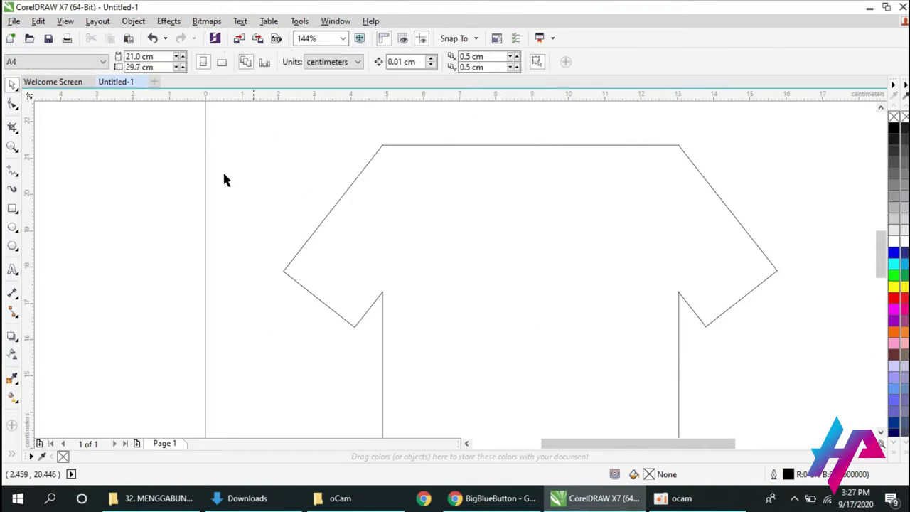
# Step: Narrow the T-shirt outline to 85% of its width and reposition it on the page
pyautogui.click(12, 147)
pyautogui.rightClick(451, 278)
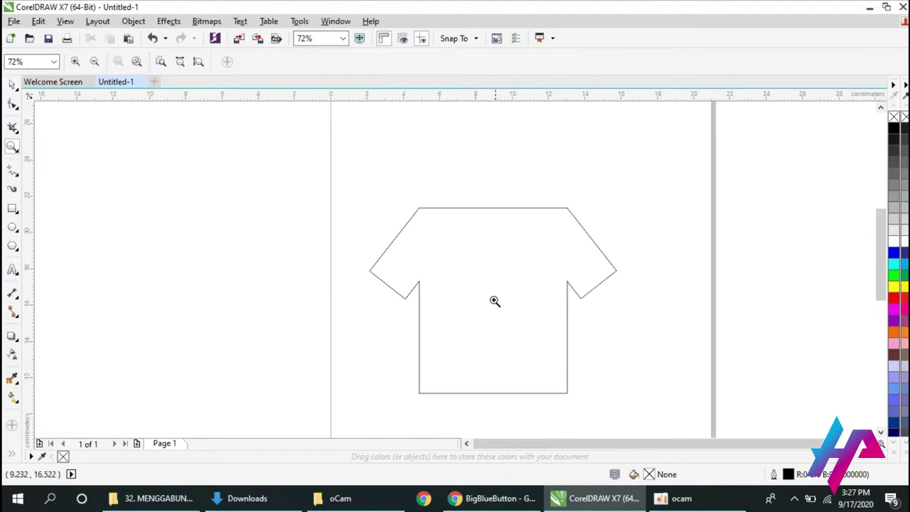
pyautogui.click(12, 84)
pyautogui.click(587, 293)
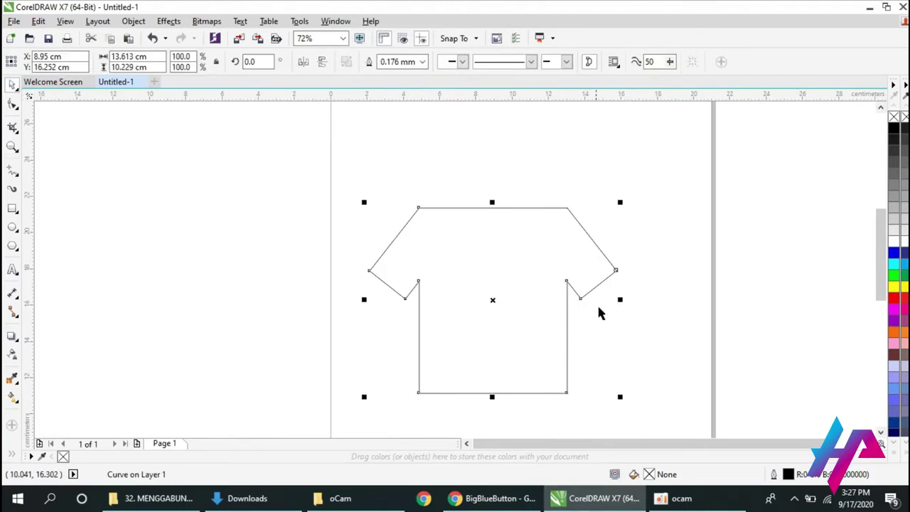
pyautogui.moveTo(620, 299); pyautogui.dragTo(593, 300)
pyautogui.moveTo(517, 322); pyautogui.dragTo(556, 309)
pyautogui.moveTo(631, 286); pyautogui.dragTo(617, 286)
# Step: Convert the left side of the shirt body to a curve and bend it slightly inward
pyautogui.click(12, 104)
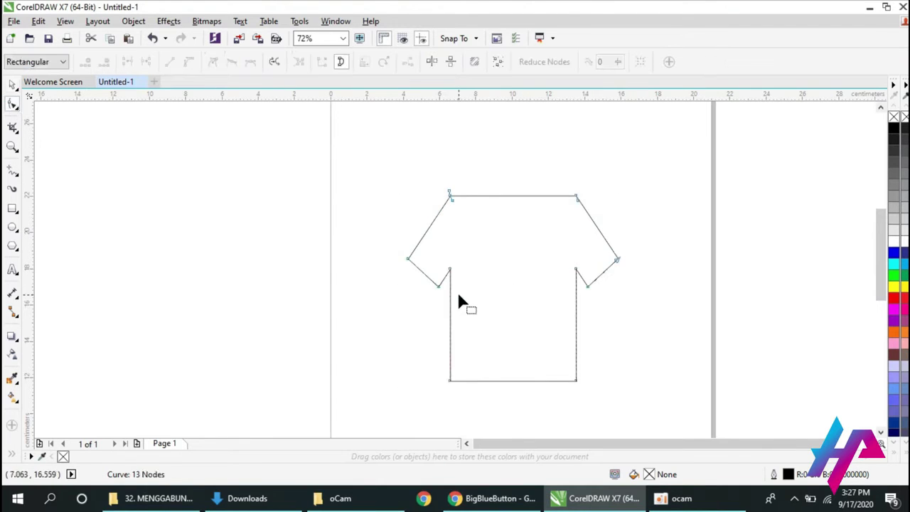
pyautogui.click(449, 320)
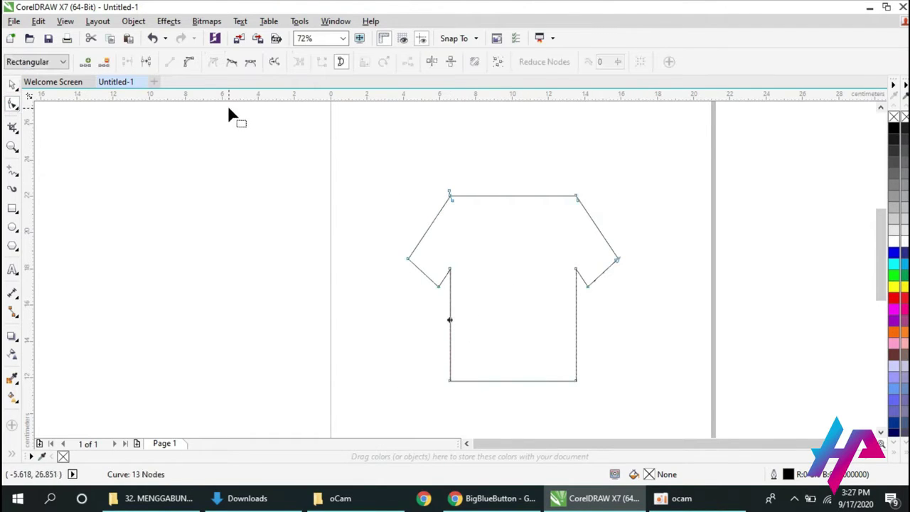
pyautogui.click(192, 64)
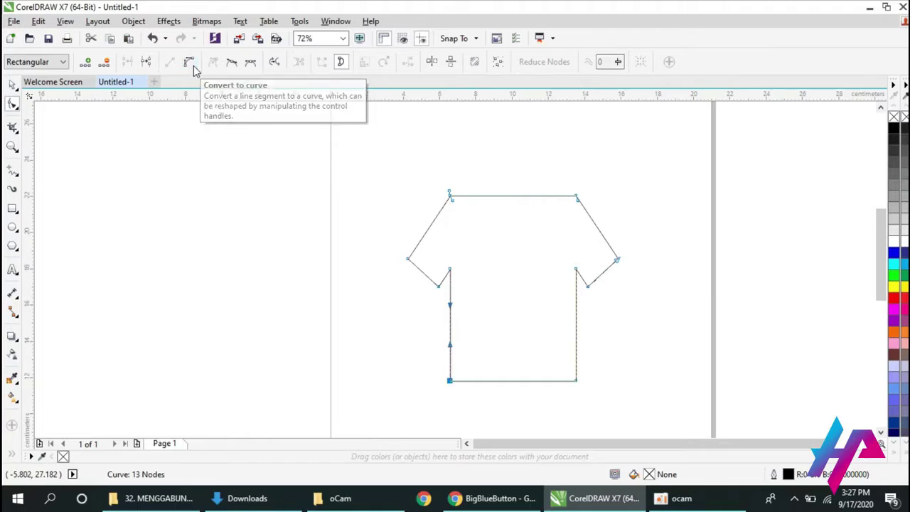
pyautogui.moveTo(449, 317); pyautogui.dragTo(455, 324)
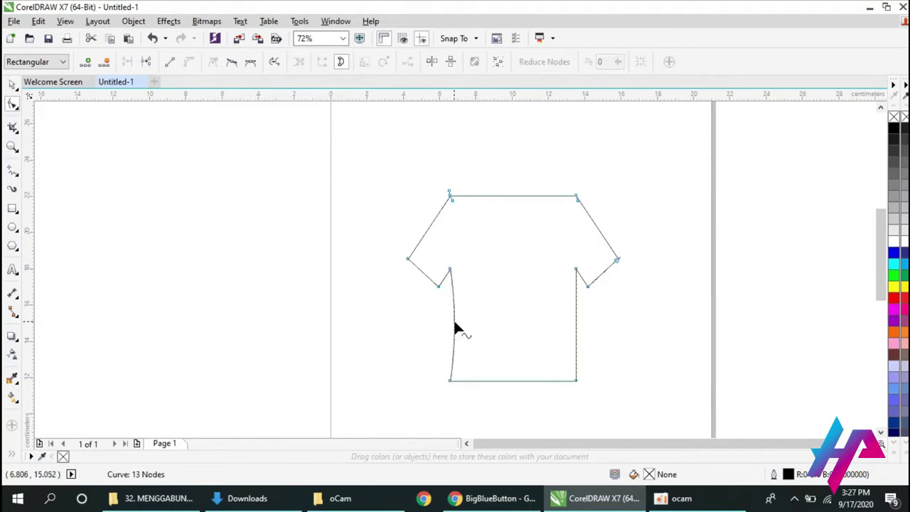
# Step: Convert the shirt's bottom edge to a curve and bow it downward
pyautogui.click(508, 380)
pyautogui.click(188, 62)
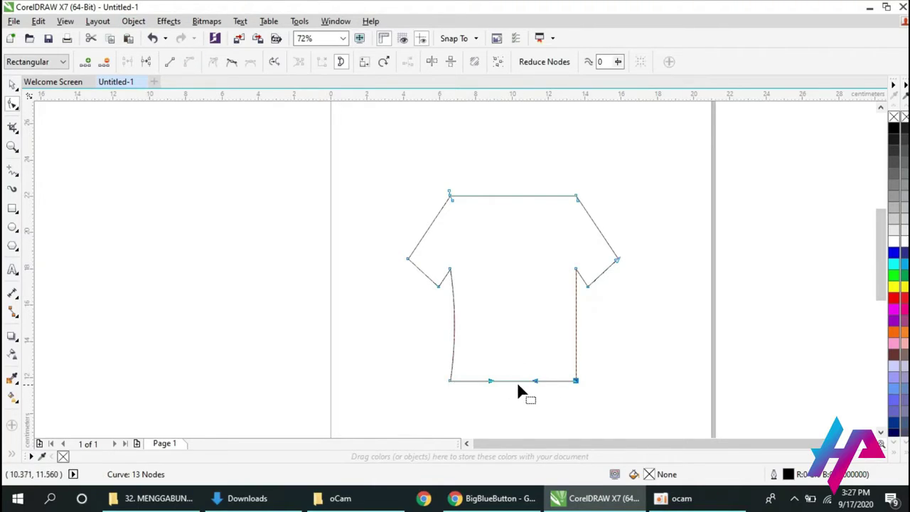
pyautogui.moveTo(513, 379); pyautogui.dragTo(518, 392)
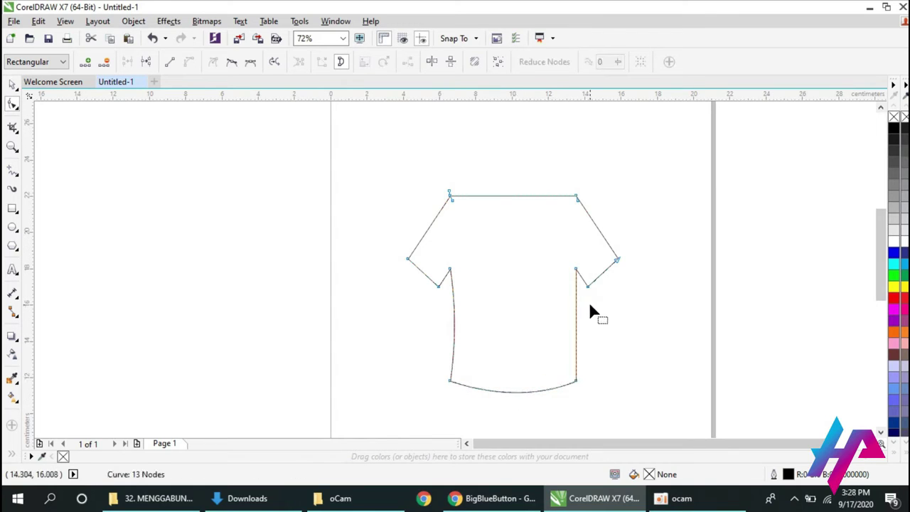
# Step: Convert the right side of the shirt body to a curve, bend it slightly inward, and soften the left side's bend to match
pyautogui.click(576, 313)
pyautogui.click(188, 62)
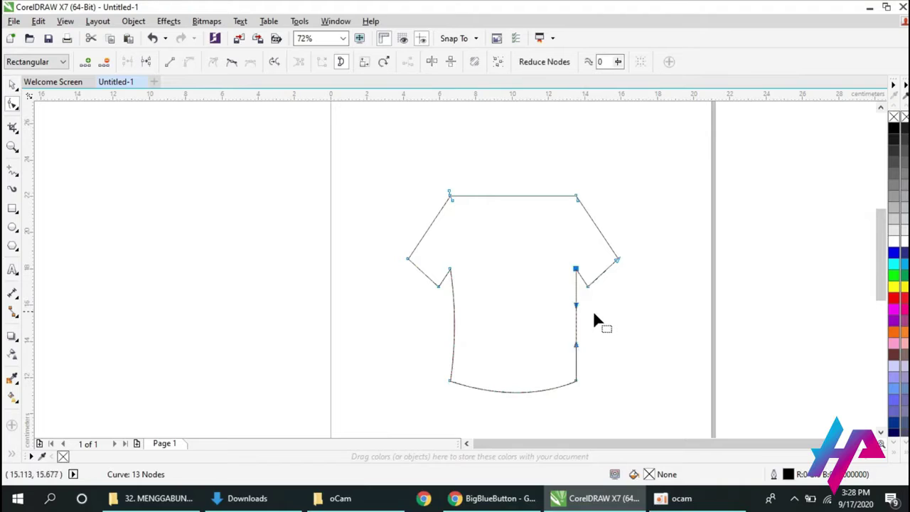
pyautogui.moveTo(575, 321)
pyautogui.mouseDown()
pyautogui.moveTo(583, 319)
pyautogui.moveTo(576, 324)
pyautogui.mouseUp()
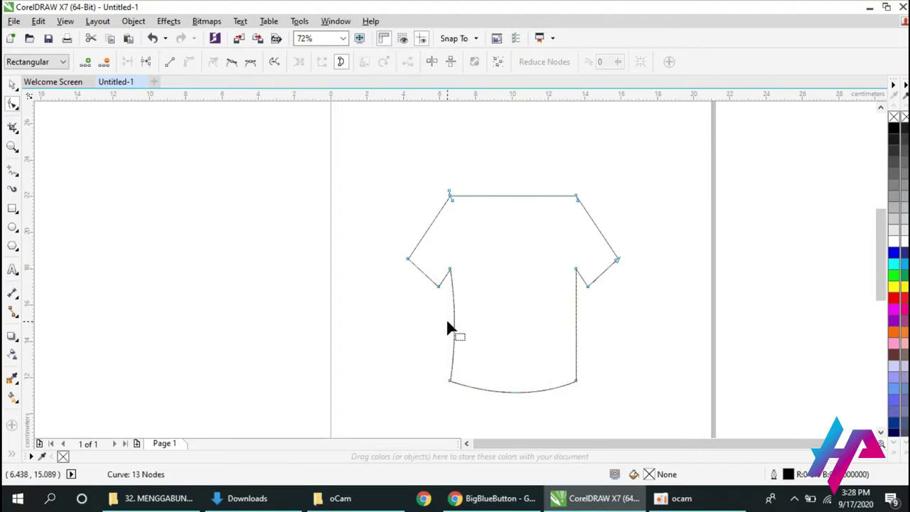
pyautogui.click(12, 147)
pyautogui.click(462, 233)
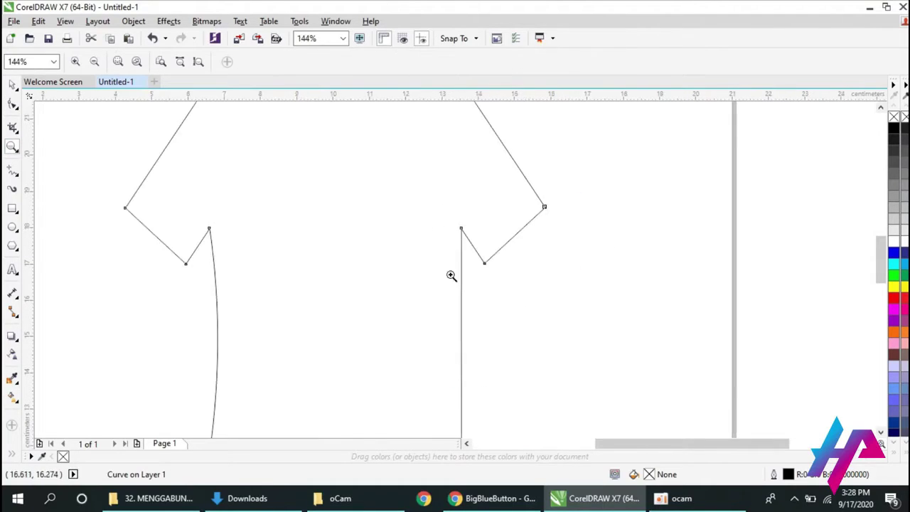
pyautogui.click(13, 105)
pyautogui.moveTo(460, 331); pyautogui.dragTo(456, 337)
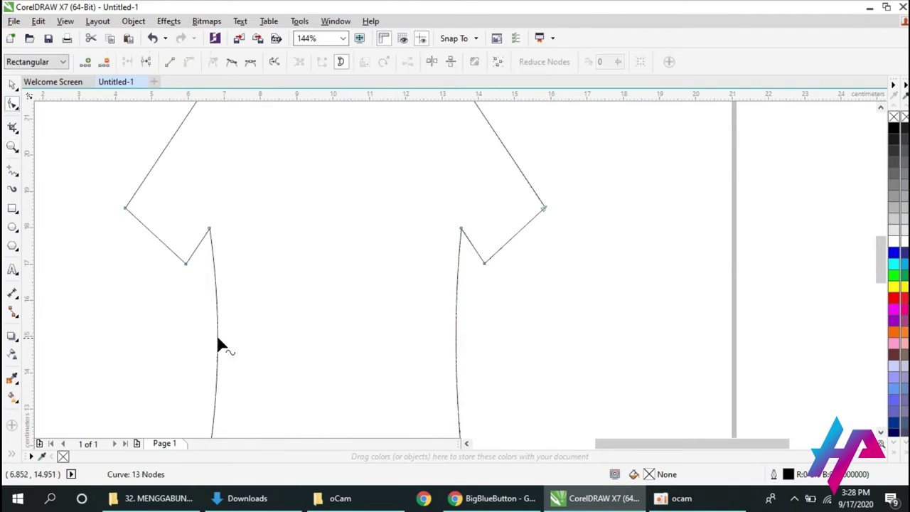
pyautogui.moveTo(217, 339); pyautogui.dragTo(213, 340)
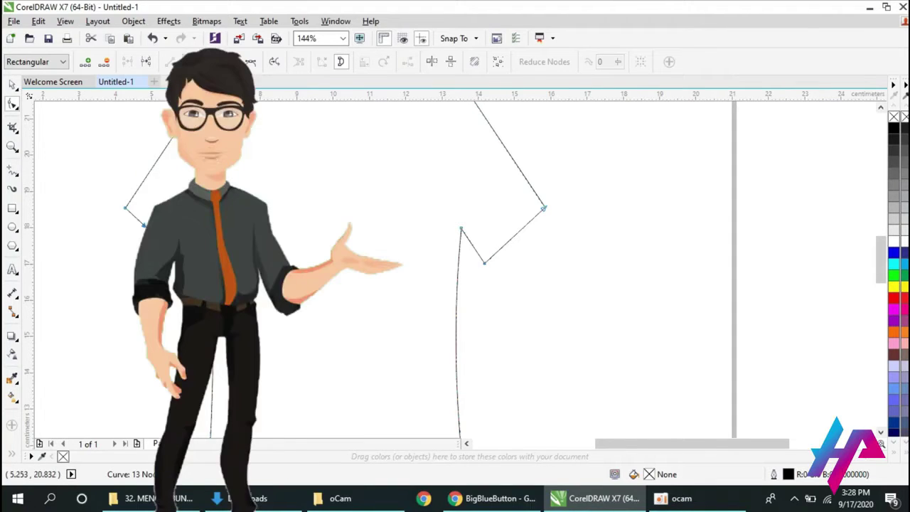
# Step: Curve the cuff edges of both sleeves outward, converting the right cuff's straight segment to a curve
pyautogui.moveTo(152, 231); pyautogui.dragTo(145, 233)
pyautogui.click(516, 235)
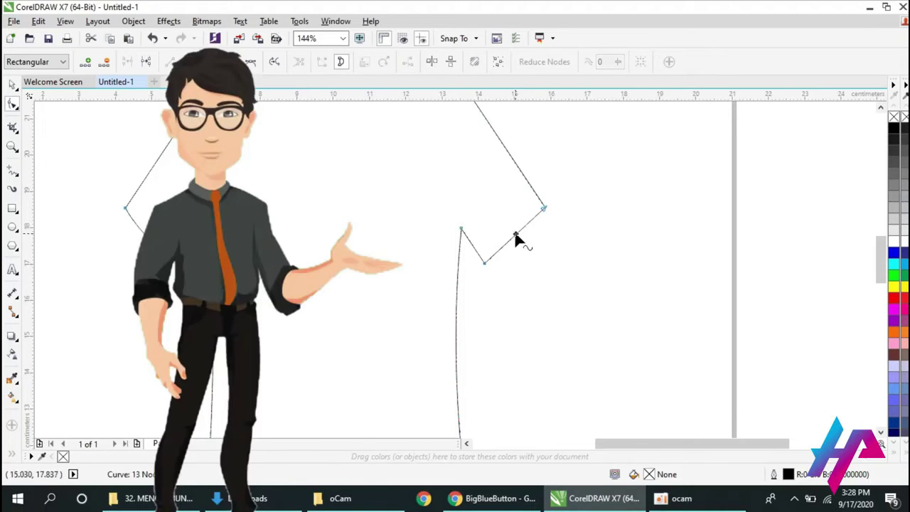
pyautogui.click(189, 63)
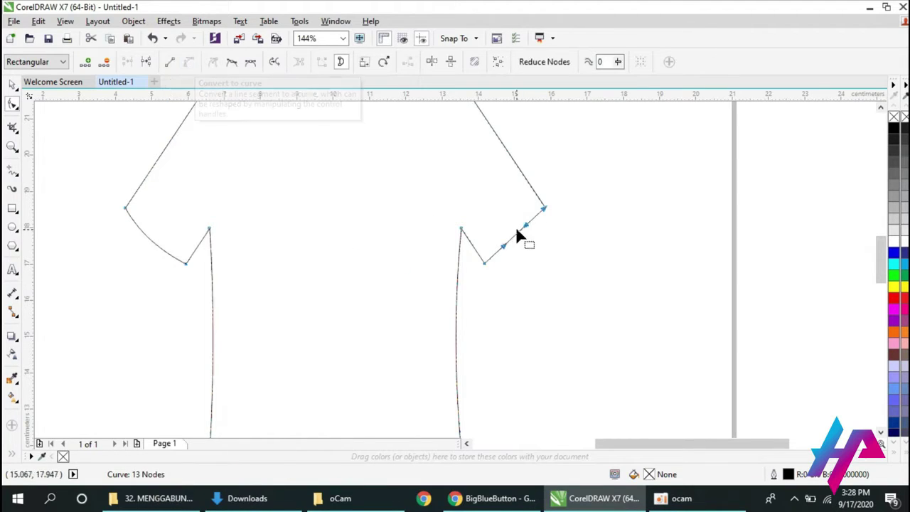
pyautogui.moveTo(515, 239); pyautogui.dragTo(520, 240)
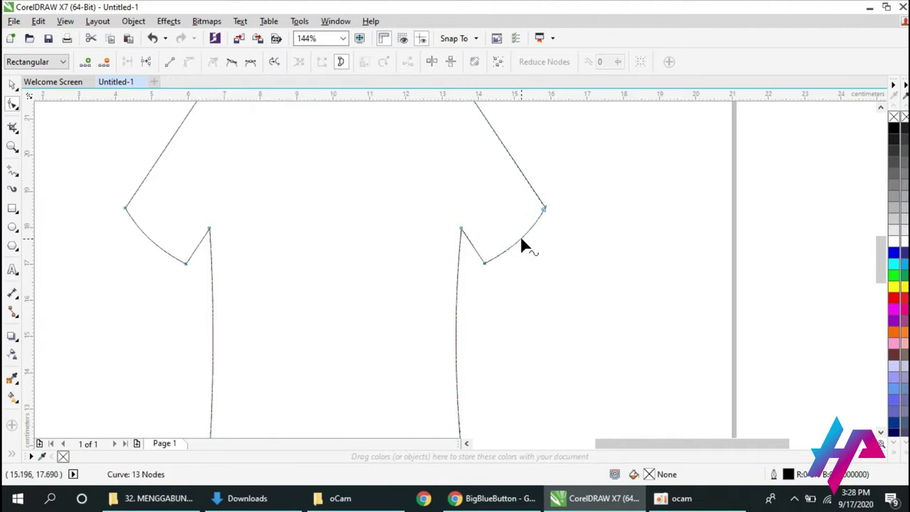
pyautogui.click(13, 84)
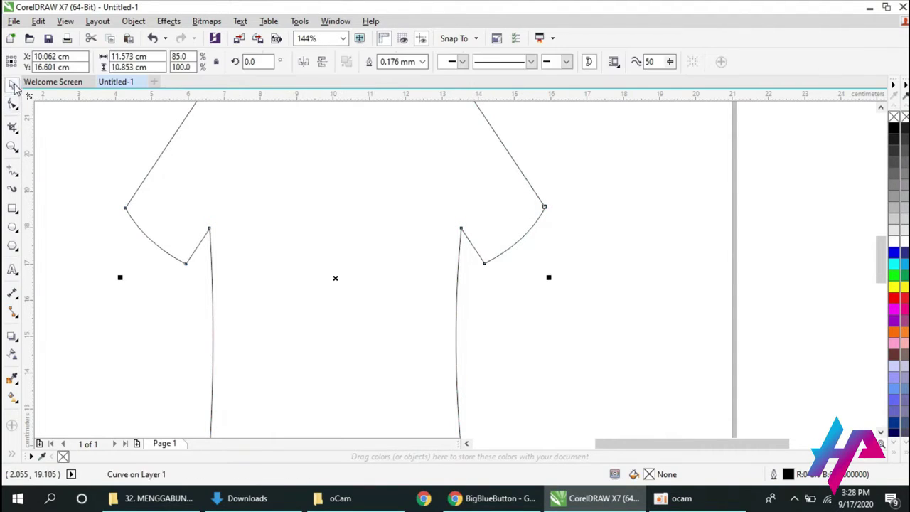
pyautogui.click(12, 146)
pyautogui.rightClick(224, 238)
pyautogui.press('F10')
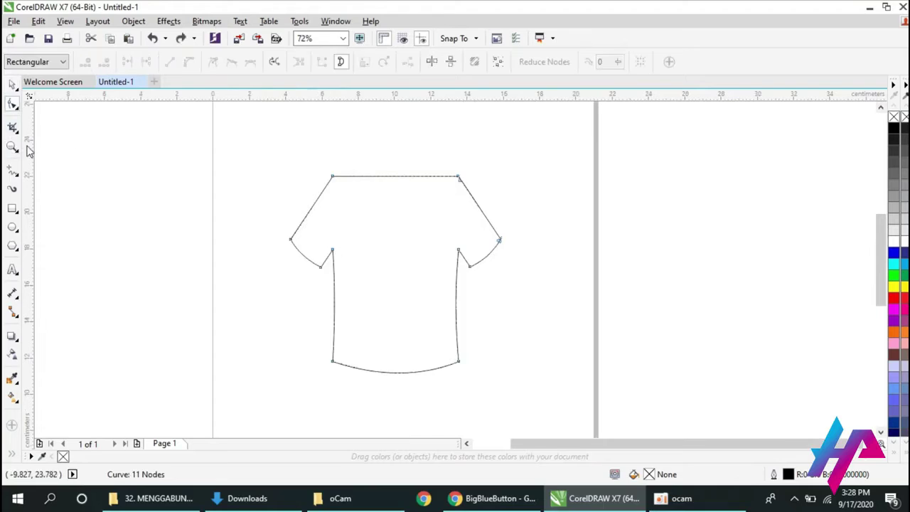
# Step: Draw an ellipse about 2.72 cm wide and 1.47 cm high across the middle of the shirt's top edge
pyautogui.click(12, 227)
pyautogui.moveTo(372, 161); pyautogui.dragTo(421, 187)
pyautogui.press('space')
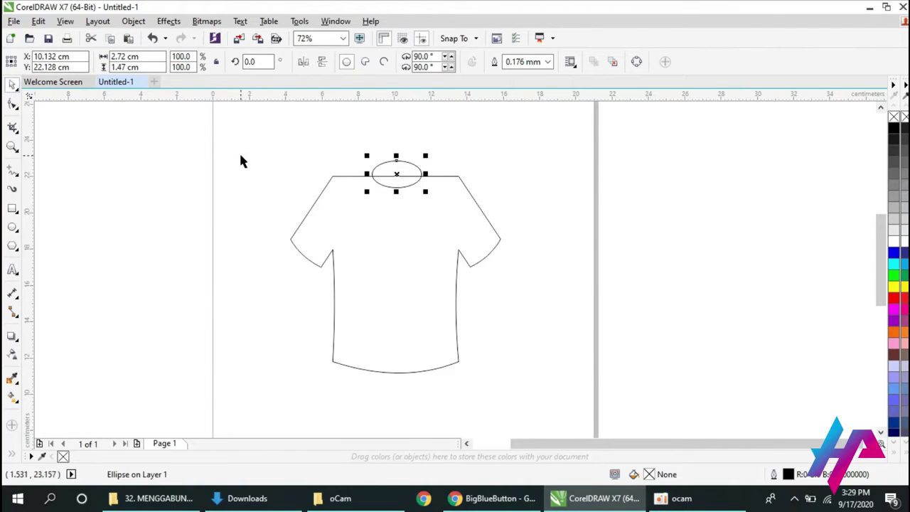
# Step: Centre the neckline ellipse horizontally on the T-shirt outline
pyautogui.hotkey('ctrl', 'a')
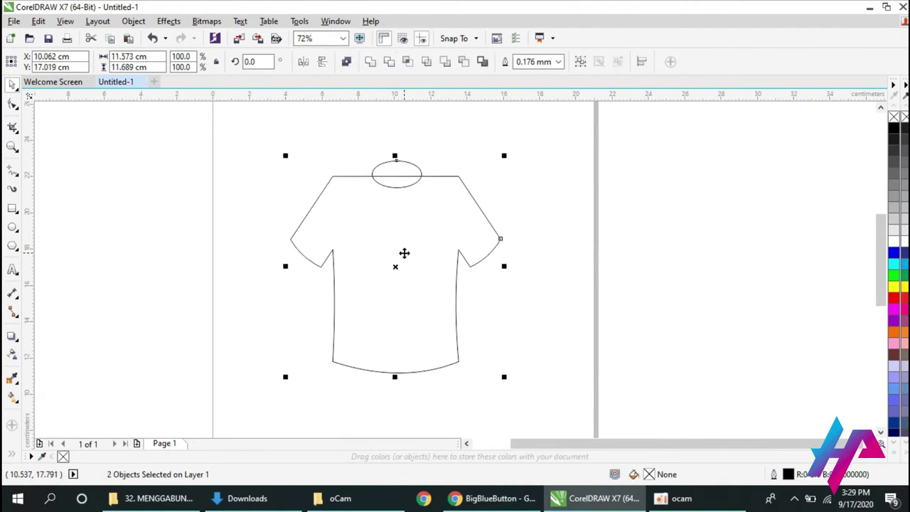
pyautogui.click(403, 254)
pyautogui.click(531, 275)
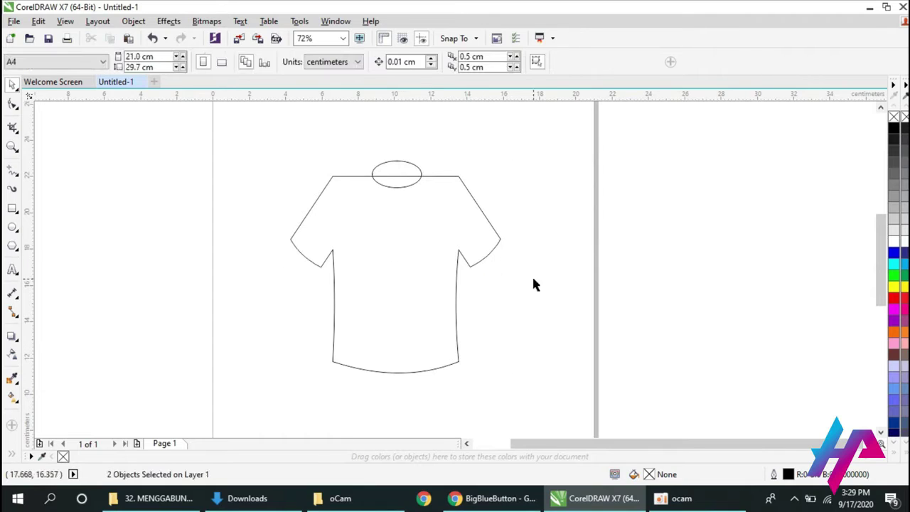
pyautogui.click(392, 171)
pyautogui.keyDown('shift'); pyautogui.click(401, 235); pyautogui.keyUp('shift')
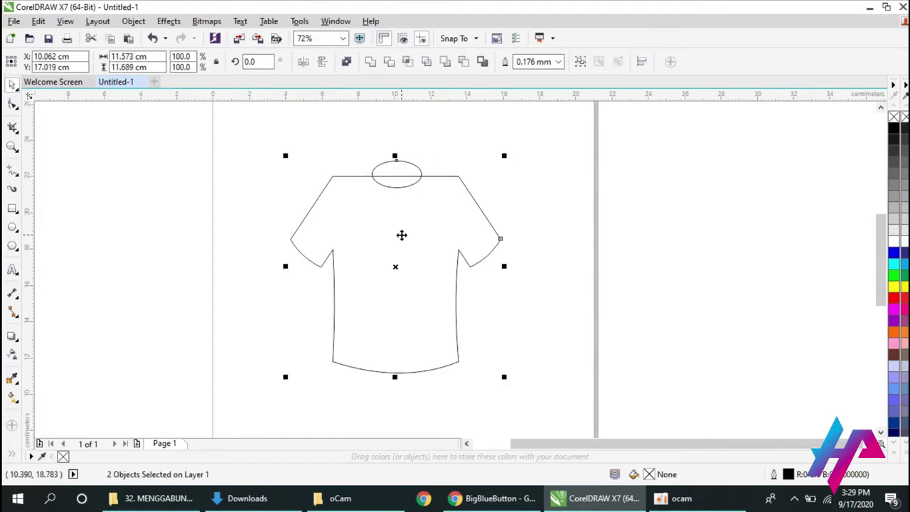
pyautogui.press('c')
pyautogui.click(358, 142)
pyautogui.click(388, 171)
# Step: Trim the shirt outline with the ellipse to cut the neckline, and delete the ellipse
pyautogui.moveTo(277, 140); pyautogui.dragTo(562, 393)
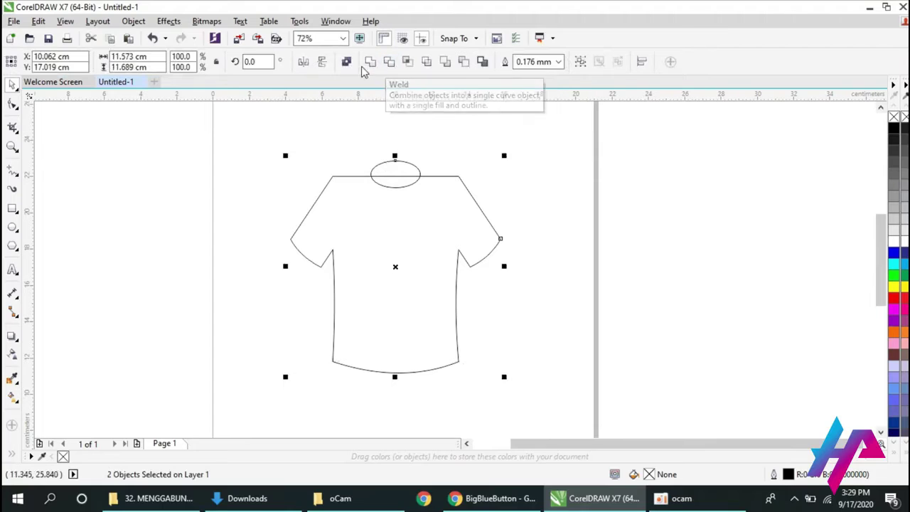
pyautogui.click(390, 62)
pyautogui.click(491, 191)
pyautogui.click(406, 178)
pyautogui.moveTo(406, 179); pyautogui.dragTo(538, 179)
pyautogui.press('Delete')
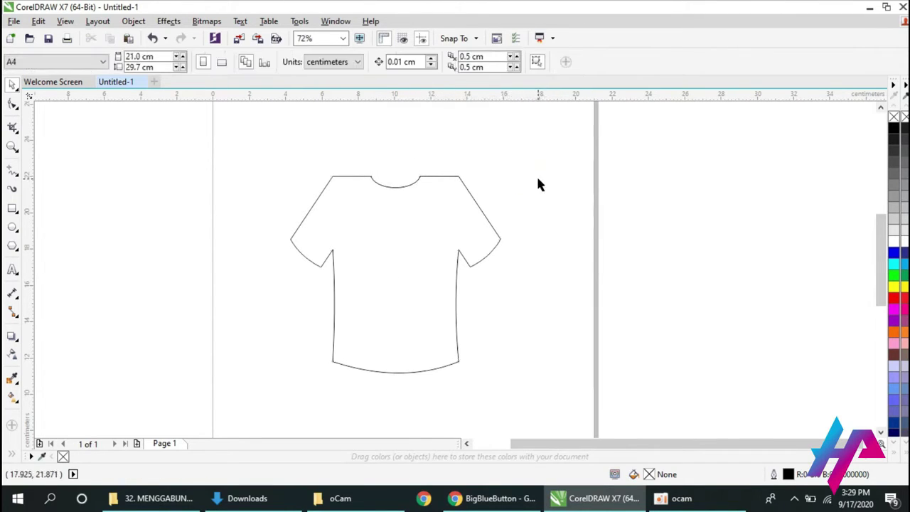
# Step: Centre the trimmed T-shirt outline on the page
pyautogui.moveTo(453, 258); pyautogui.dragTo(448, 267)
pyautogui.press('p')
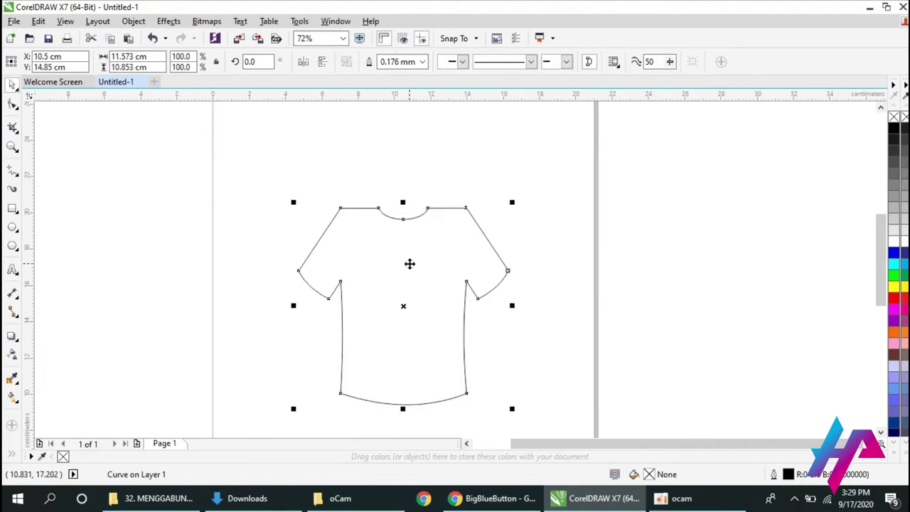
pyautogui.click(795, 313)
pyautogui.moveTo(881, 282); pyautogui.dragTo(881, 292)
pyautogui.moveTo(402, 270)
pyautogui.mouseDown()
pyautogui.moveTo(407, 286)
pyautogui.moveTo(404, 279)
pyautogui.mouseUp()
pyautogui.hotkey('ctrl', 'z')
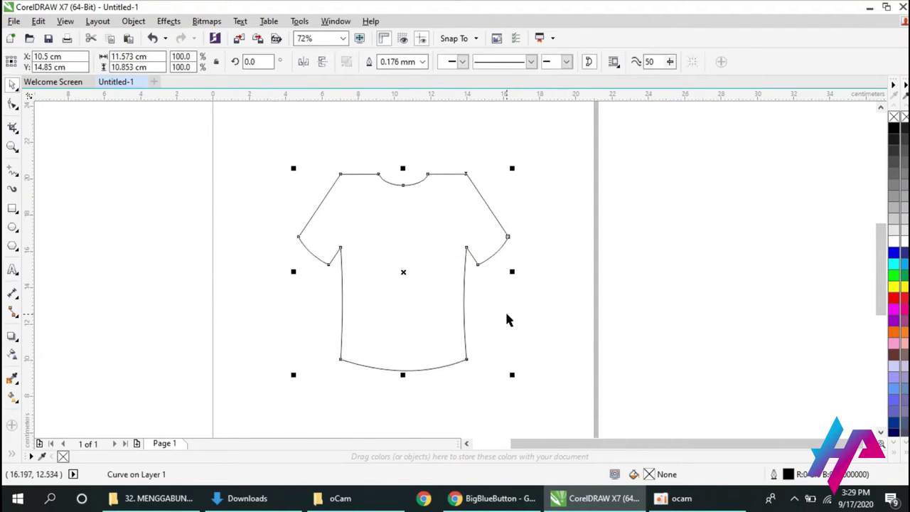
pyautogui.click(565, 347)
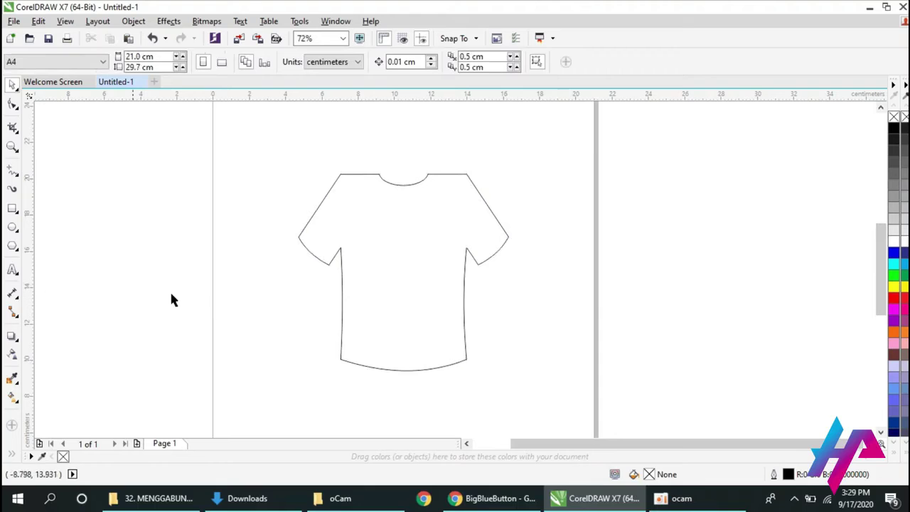
# Step: Copy the folding-bike cyclist silhouette from the BAHAN GAMBAR folder into the CorelDRAW drawing and place it beside the page
pyautogui.moveTo(524, 448); pyautogui.dragTo(487, 447)
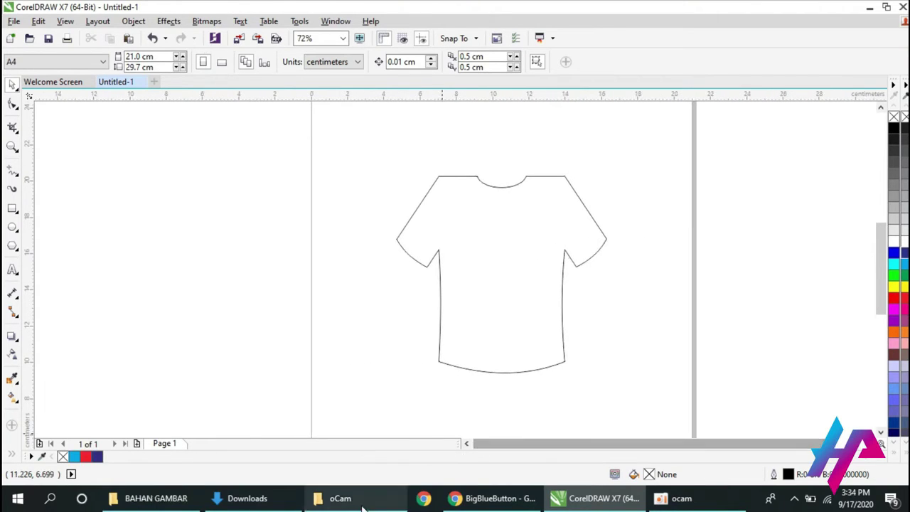
pyautogui.click(156, 498)
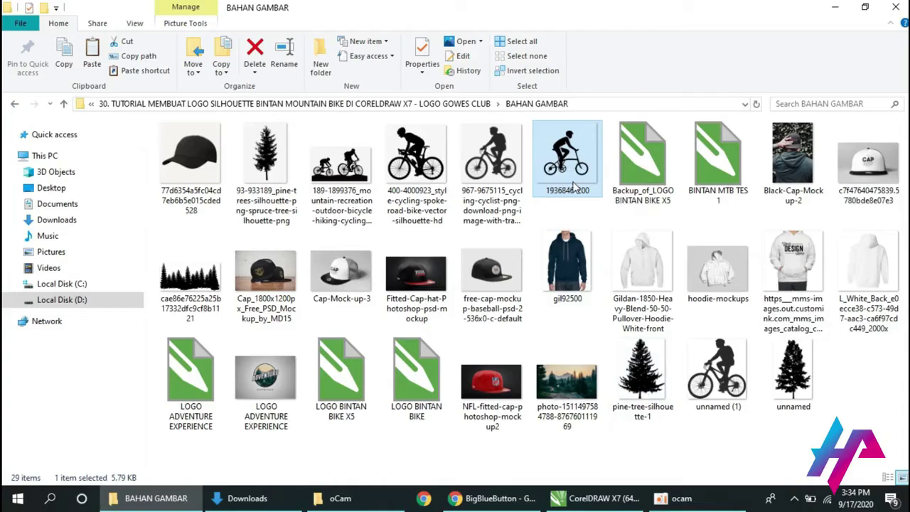
pyautogui.click(604, 499)
pyautogui.hotkey('ctrl', 'v')
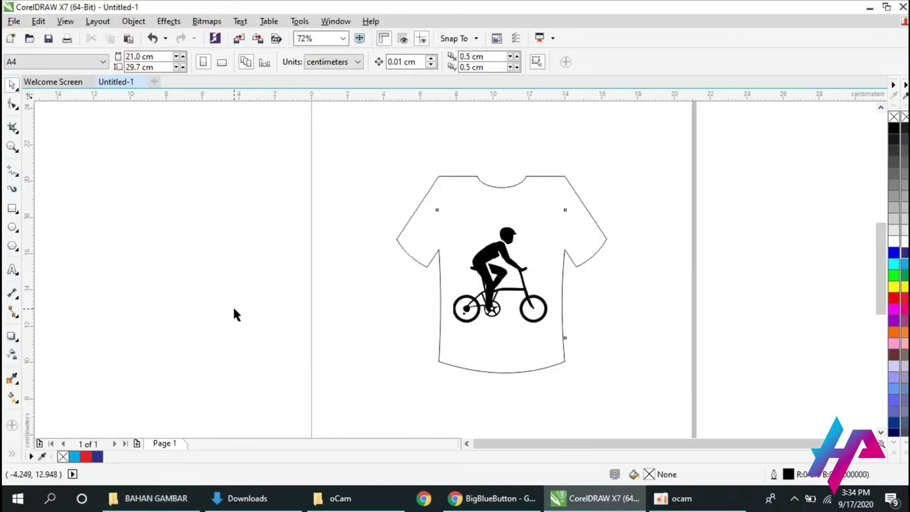
pyautogui.moveTo(537, 250); pyautogui.dragTo(224, 207)
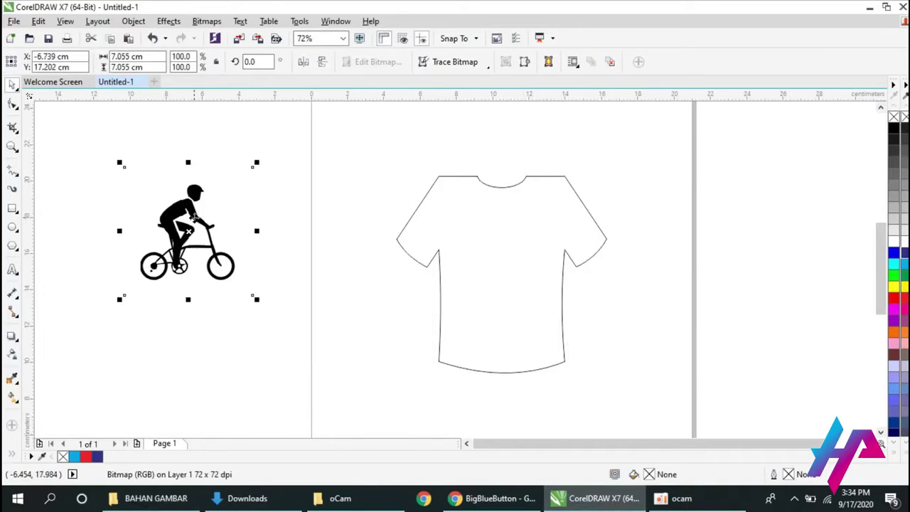
# Step: Outline-trace the cyclist bitmap as a detailed logo with maximum detail and smoothing 8
pyautogui.rightClick(197, 221)
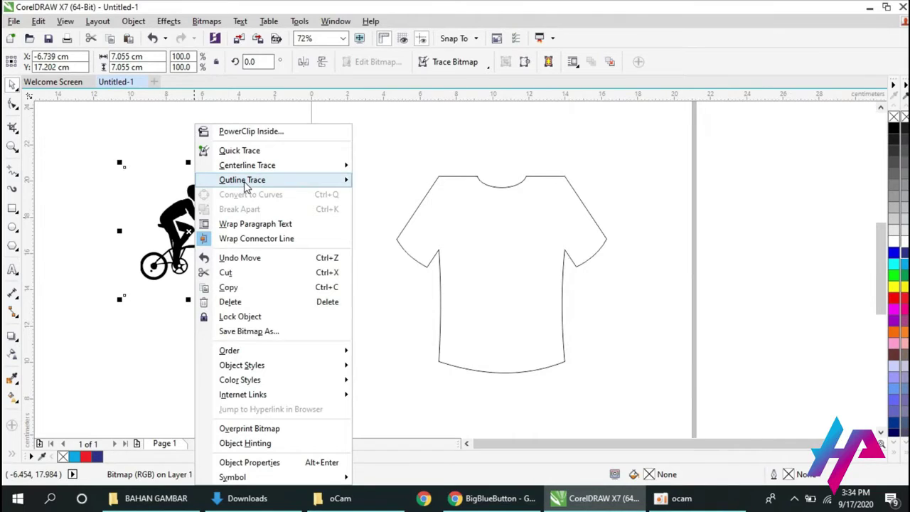
pyautogui.moveTo(245, 186)
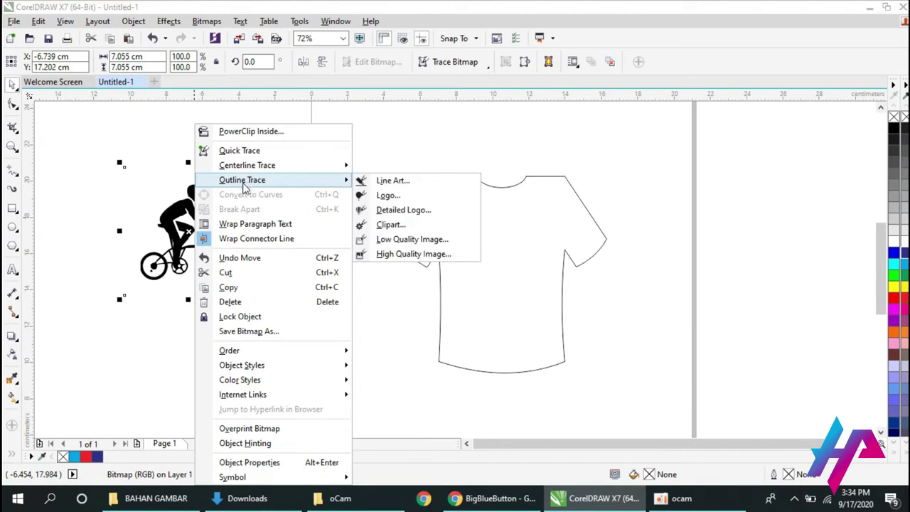
pyautogui.click(396, 209)
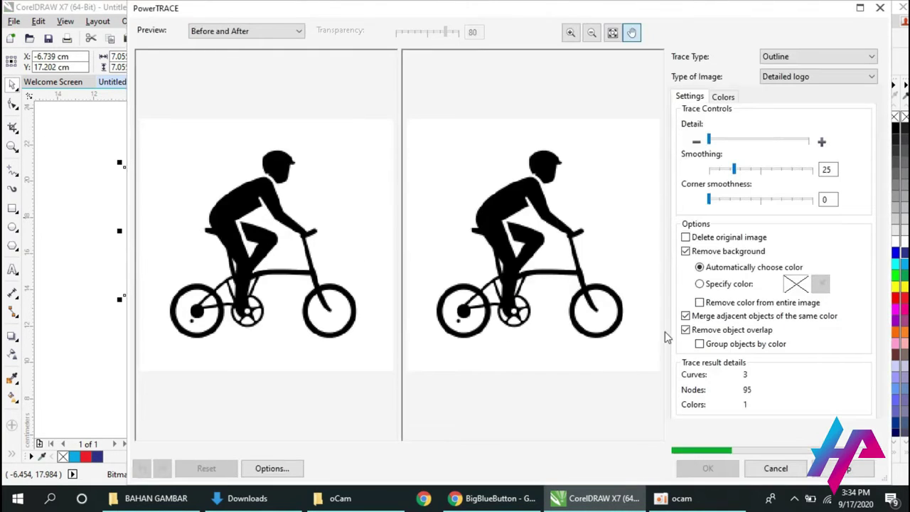
pyautogui.click(806, 141)
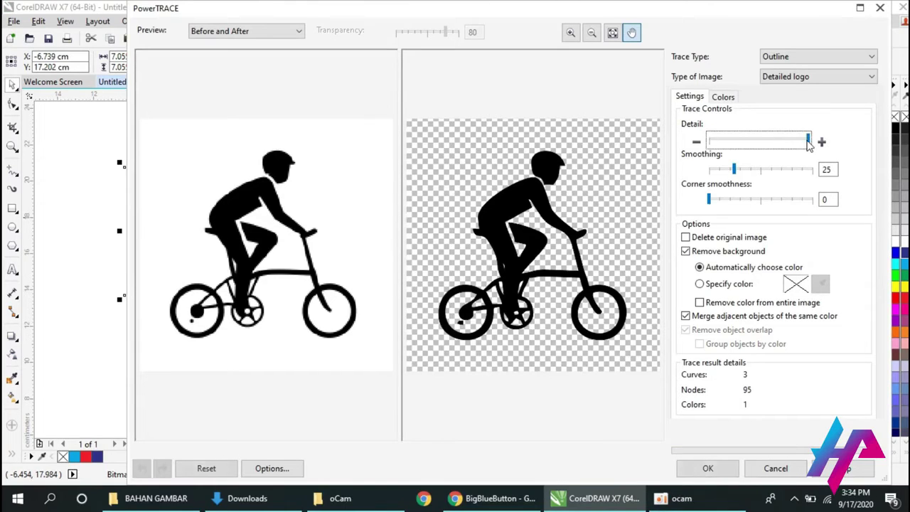
pyautogui.click(717, 171)
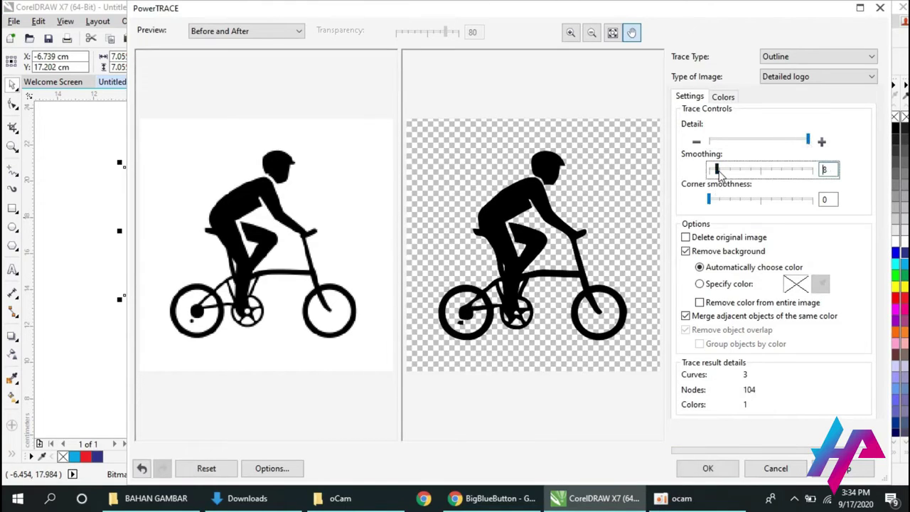
pyautogui.click(709, 468)
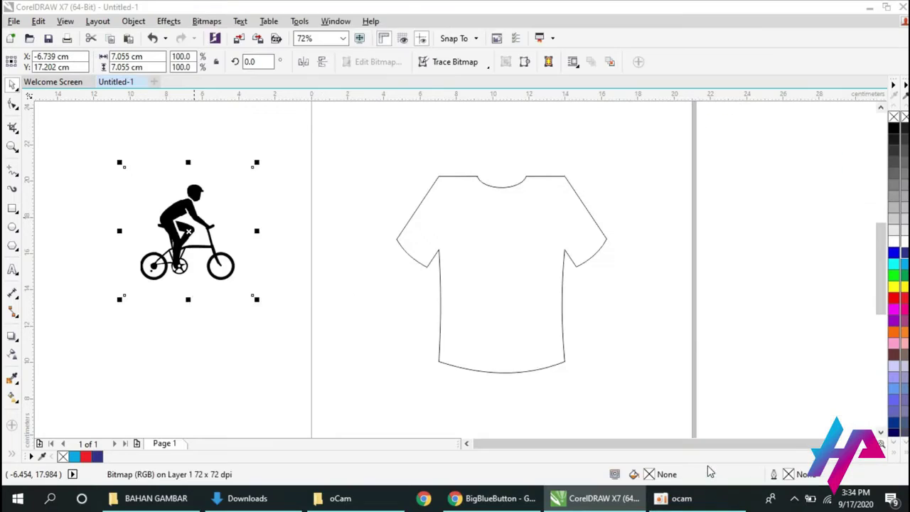
# Step: Move the traced cyclist off the original, enlarge the bitmap to compare quality, and delete the bitmap
pyautogui.moveTo(202, 229); pyautogui.dragTo(310, 306)
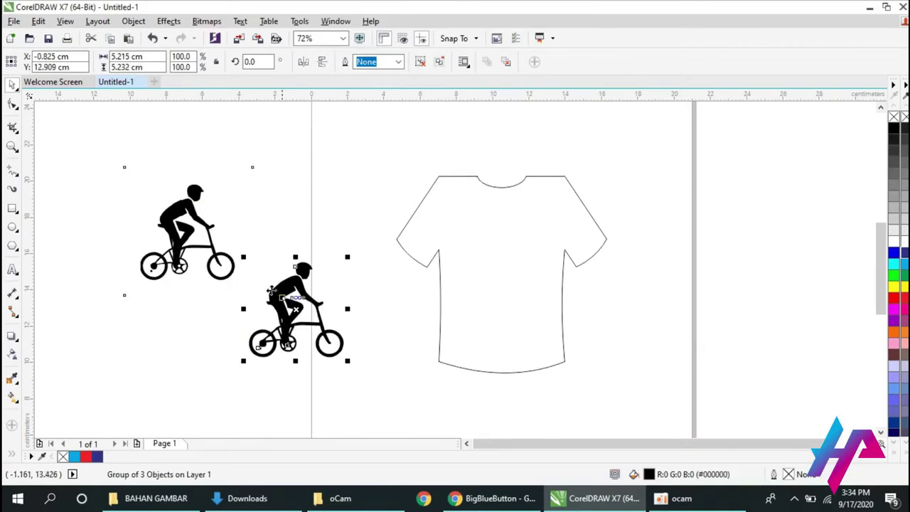
pyautogui.moveTo(183, 249); pyautogui.dragTo(186, 227)
pyautogui.moveTo(264, 147); pyautogui.dragTo(359, 140)
pyautogui.hotkey('ctrl', 'z')
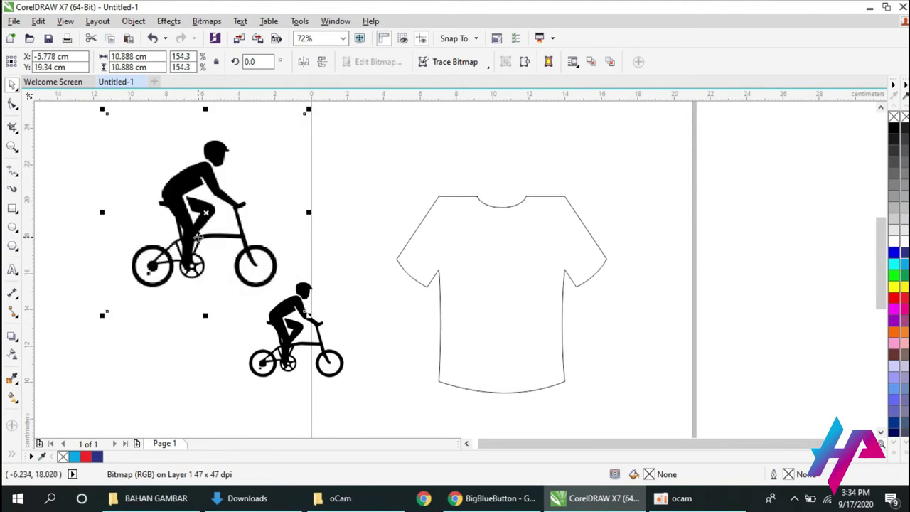
pyautogui.press('Delete')
# Step: Enlarge the traced cyclist to about 7.6 cm wide and try several fill colours, ending with 60% black
pyautogui.moveTo(300, 326); pyautogui.dragTo(263, 262)
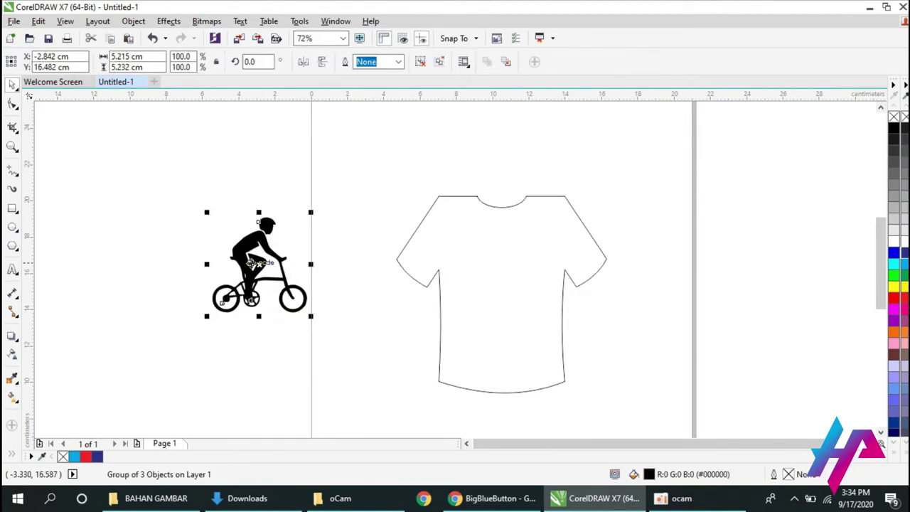
pyautogui.moveTo(311, 316); pyautogui.dragTo(375, 370)
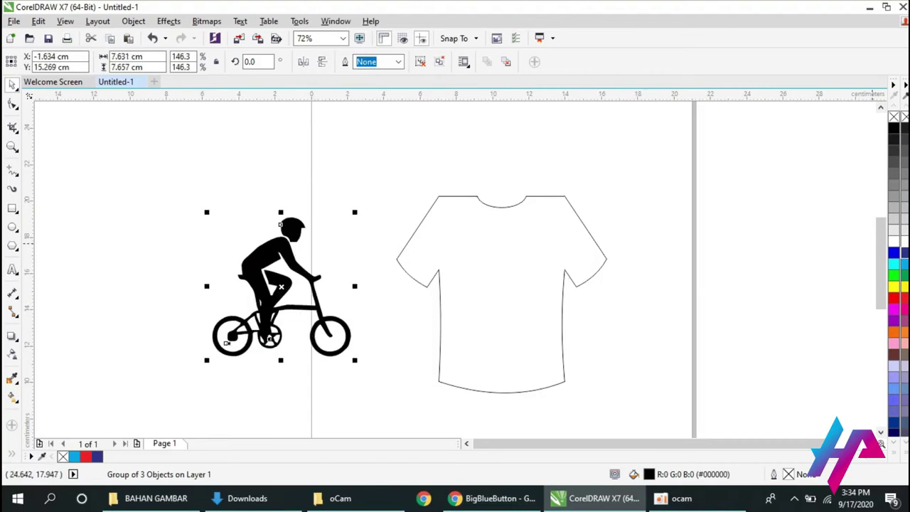
pyautogui.click(904, 274)
pyautogui.click(904, 263)
pyautogui.click(904, 252)
pyautogui.click(904, 214)
pyautogui.click(904, 204)
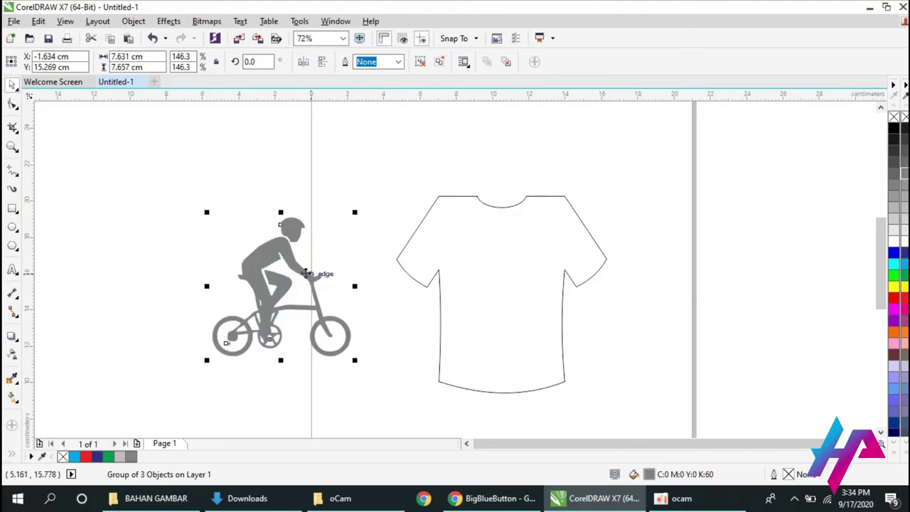
# Step: Scale the cyclist down to about 3.75 cm wide and place it on the shirt's chest
pyautogui.moveTo(353, 212); pyautogui.dragTo(279, 287)
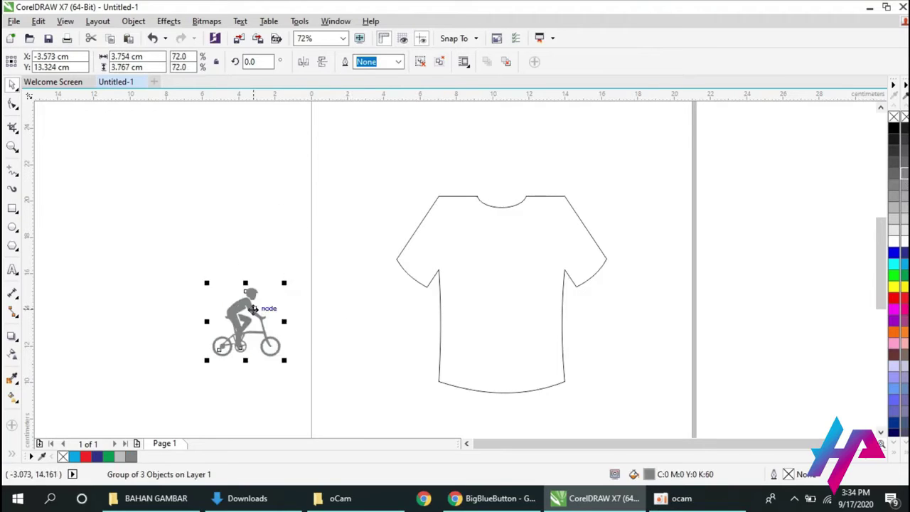
pyautogui.moveTo(245, 318); pyautogui.dragTo(503, 259)
pyautogui.click(603, 314)
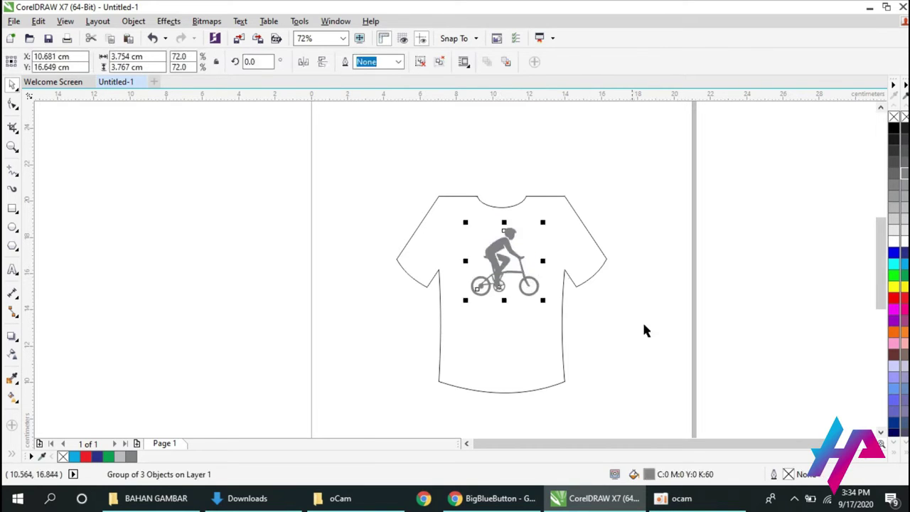
pyautogui.click(643, 321)
# Step: Fill the T-shirt shape with black
pyautogui.click(597, 263)
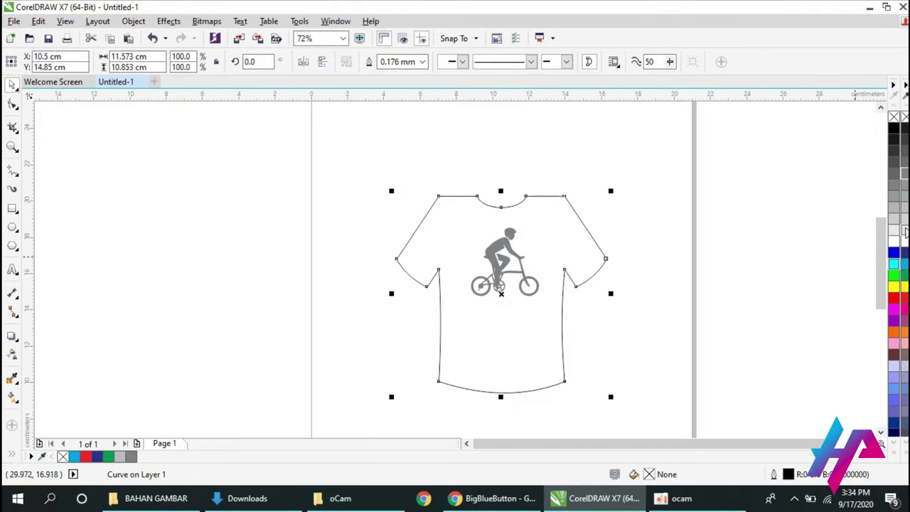
pyautogui.click(906, 460)
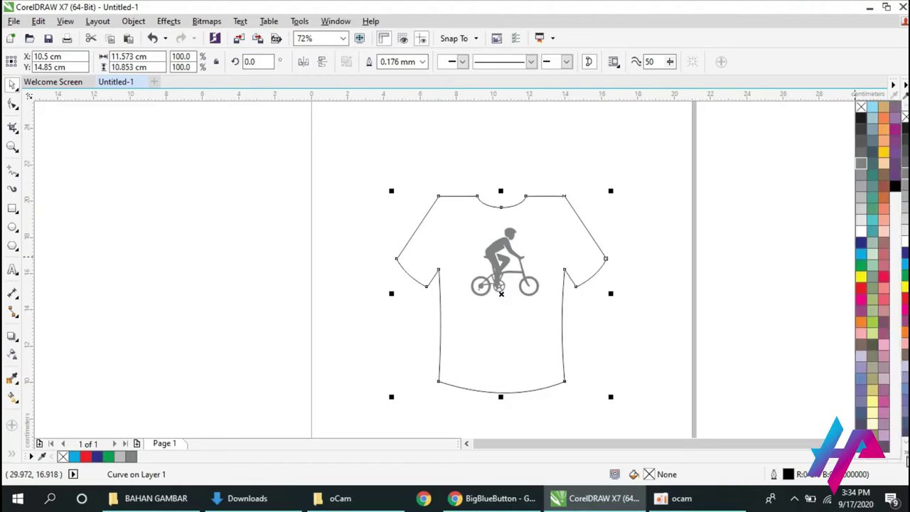
pyautogui.click(894, 187)
pyautogui.click(724, 305)
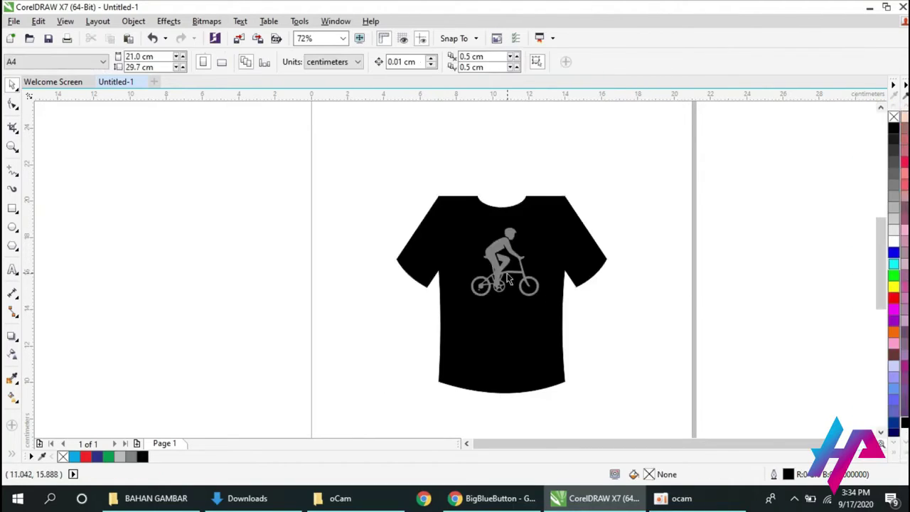
# Step: Try a cyan fill on the cyclist, and settle on yellow C0 M20 Y100 K0
pyautogui.click(506, 273)
pyautogui.click(906, 460)
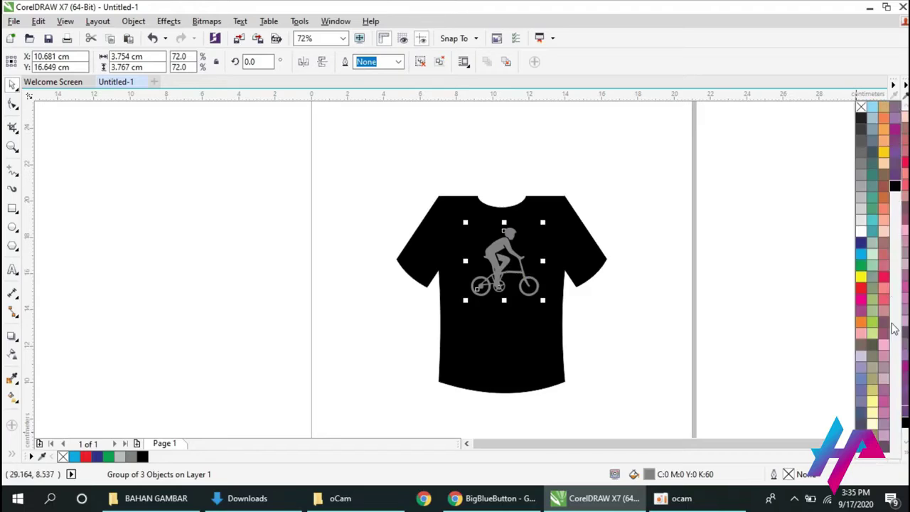
pyautogui.click(861, 254)
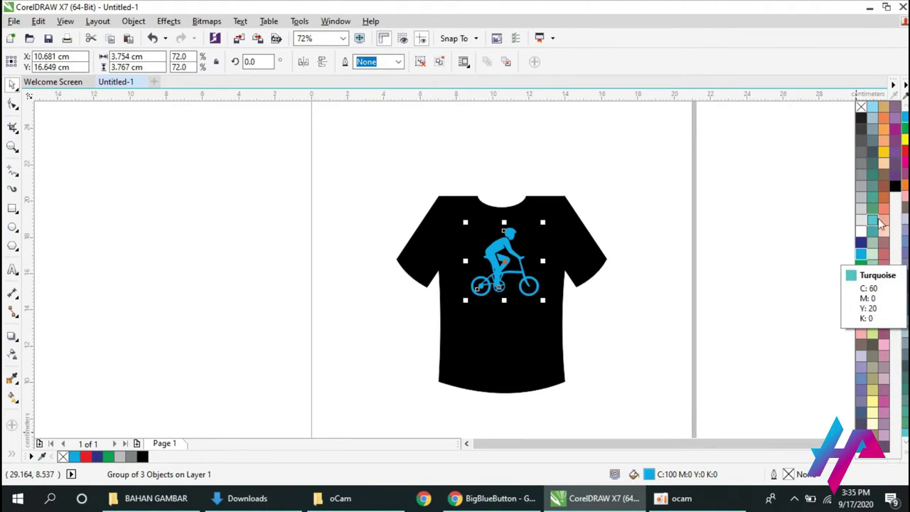
pyautogui.click(883, 153)
pyautogui.click(639, 327)
# Step: Shrink the cyclist to about 2.8 cm wide and re-centre it on the shirt's chest
pyautogui.click(503, 259)
pyautogui.moveTo(542, 300); pyautogui.dragTo(524, 283)
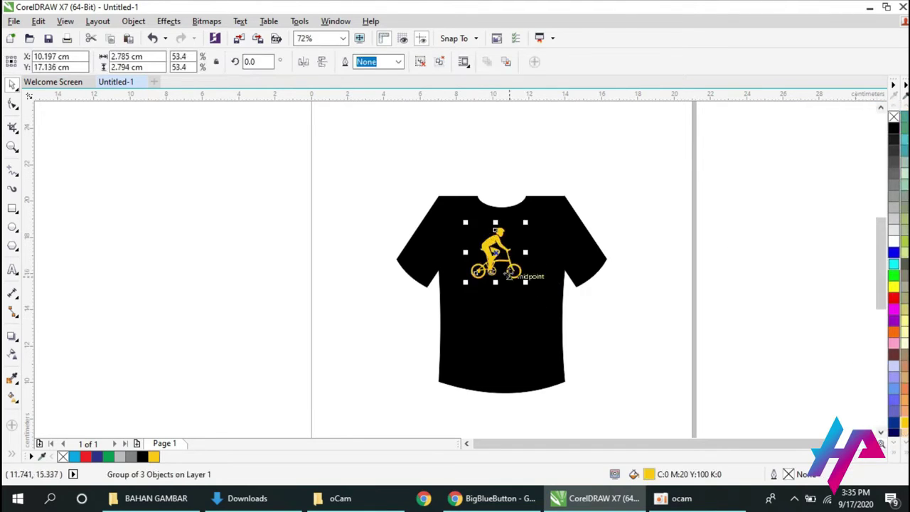
pyautogui.moveTo(496, 231); pyautogui.dragTo(504, 235)
pyautogui.click(620, 326)
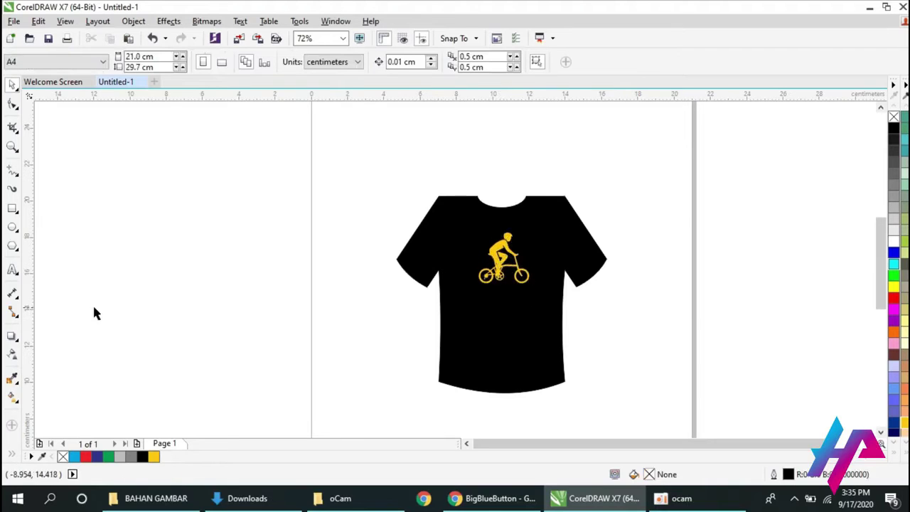
# Step: Add a paragraph text frame about 11.65 by 6.03 cm beside the shirt containing BINTAN CYCLE
pyautogui.click(12, 269)
pyautogui.moveTo(144, 292); pyautogui.dragTo(355, 401)
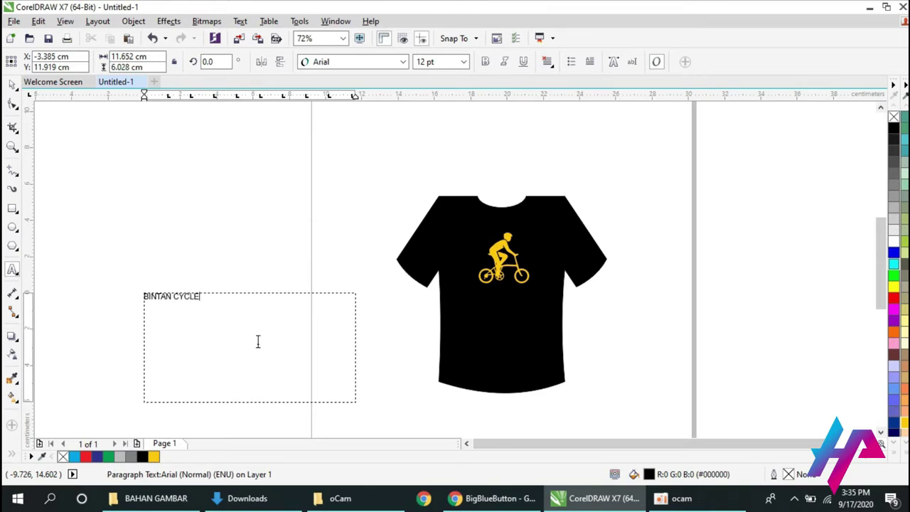
pyautogui.click(13, 83)
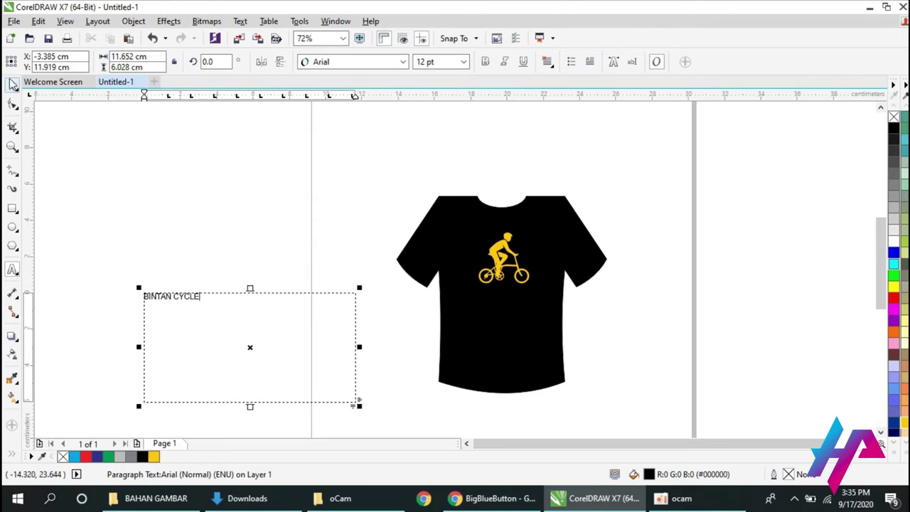
# Step: Convert the BINTAN CYCLE paragraph text to artistic text and set it in Avengeance Mightiest Avenger at about 15.2 pt
pyautogui.rightClick(298, 344)
pyautogui.click(359, 71)
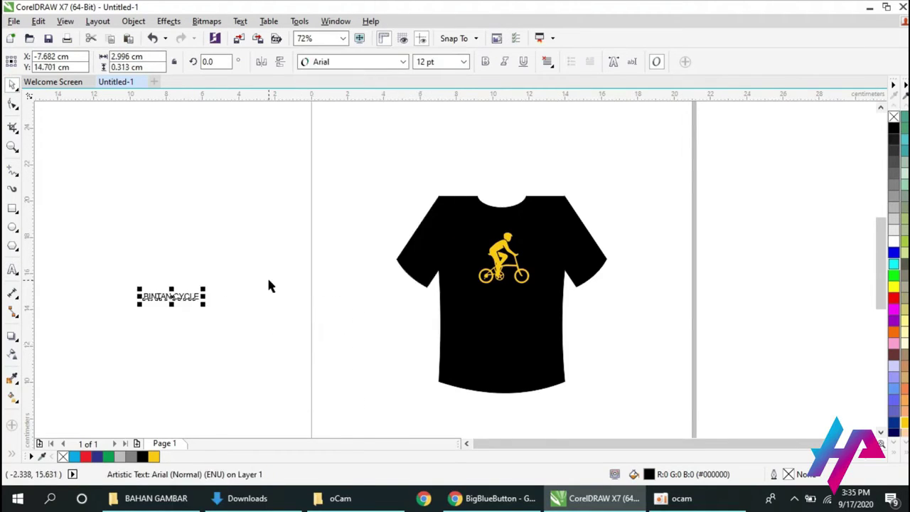
pyautogui.click(403, 62)
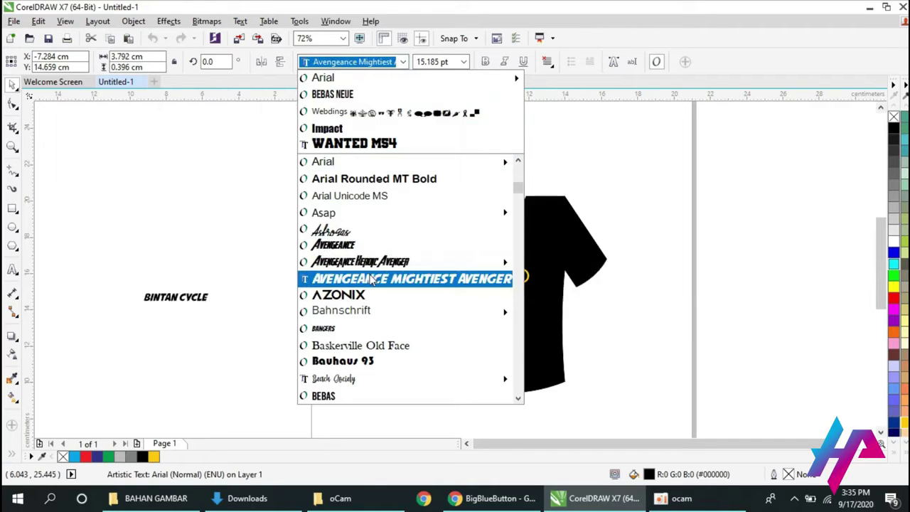
pyautogui.click(371, 279)
# Step: Place the BINTAN CYCLE text on the shirt below the cyclist and fill it yellow C0 M20 Y100 K0
pyautogui.moveTo(178, 297); pyautogui.dragTo(501, 294)
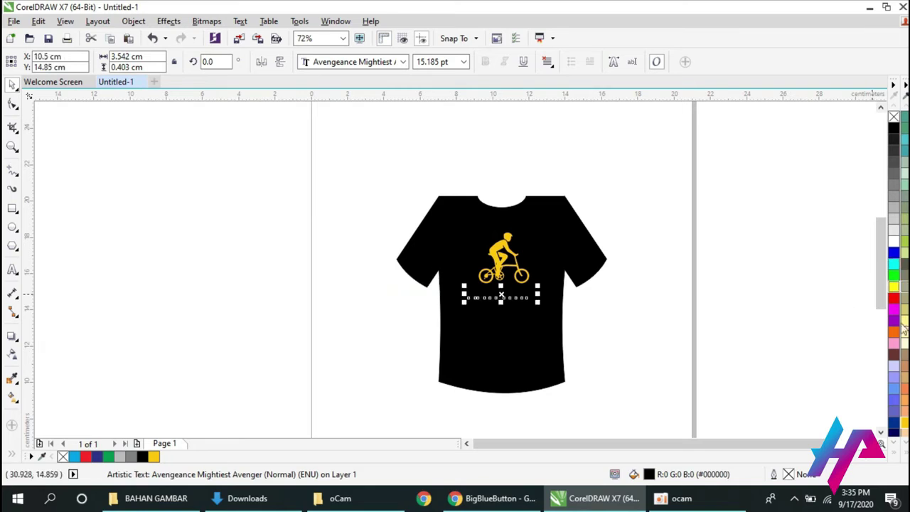
pyautogui.click(904, 455)
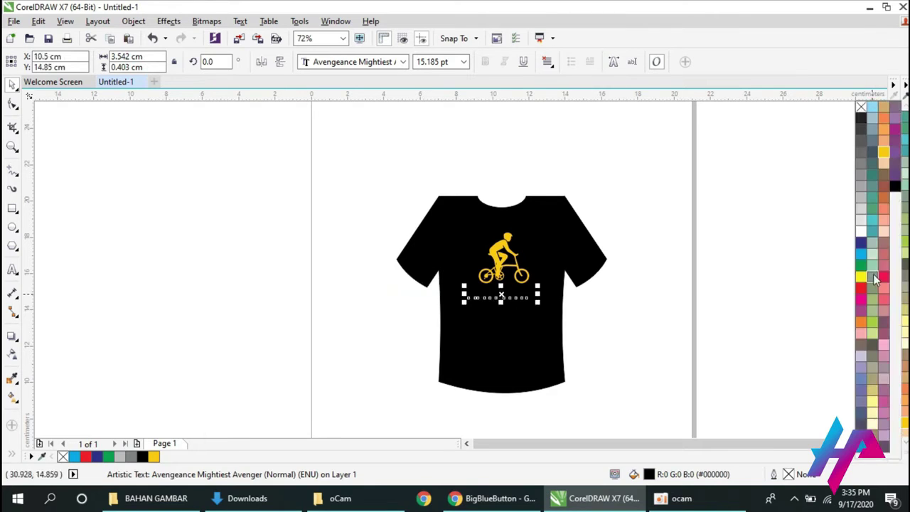
pyautogui.click(883, 153)
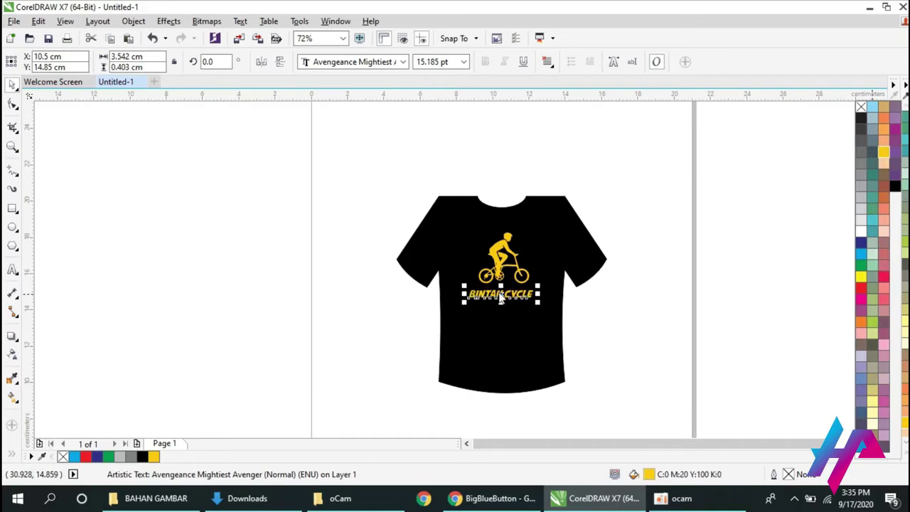
# Step: Centre the BINTAN CYCLE text horizontally under the cyclist
pyautogui.keyDown('shift'); pyautogui.click(500, 260); pyautogui.keyUp('shift')
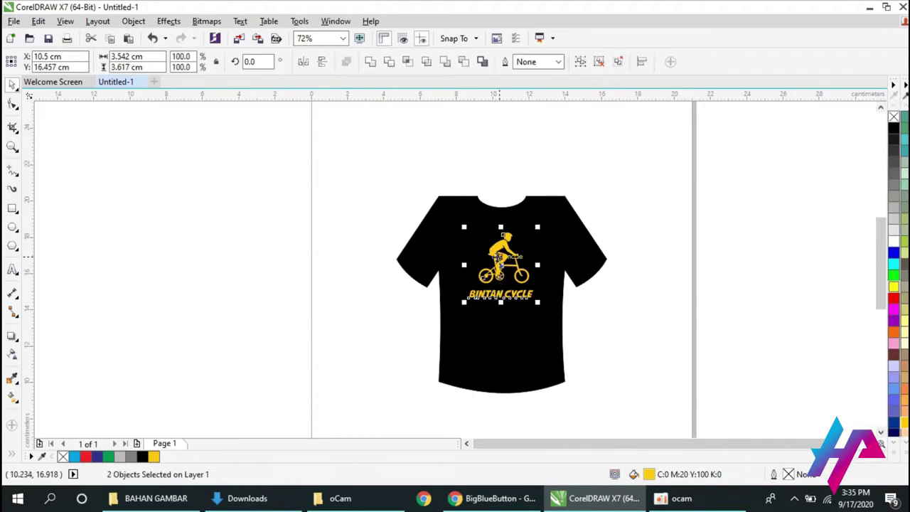
pyautogui.moveTo(501, 257); pyautogui.dragTo(503, 259)
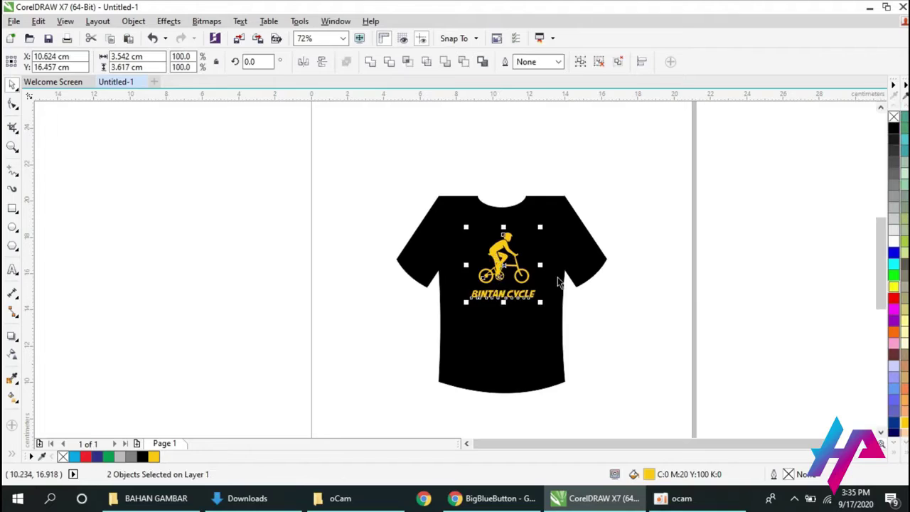
pyautogui.click(114, 187)
# Step: Inspect the finished T-shirt design up close and as a whole
pyautogui.click(12, 146)
pyautogui.click(510, 277)
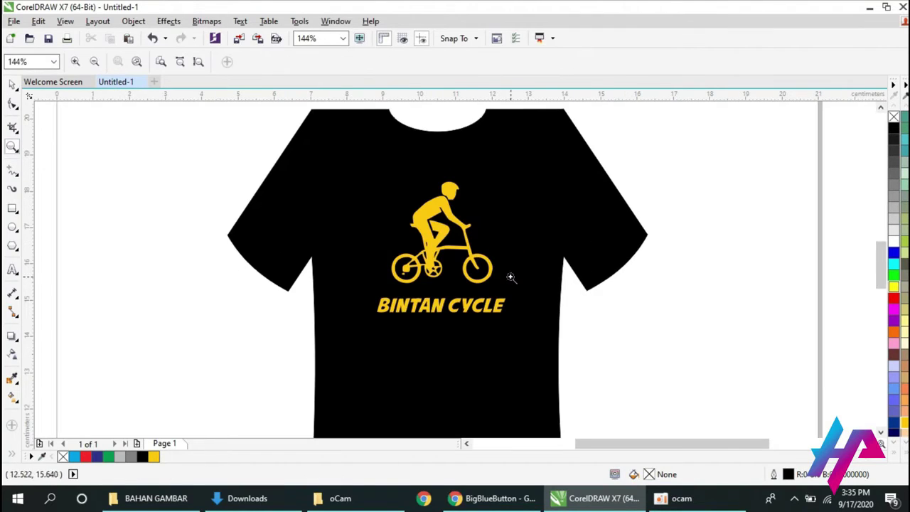
pyautogui.click(12, 85)
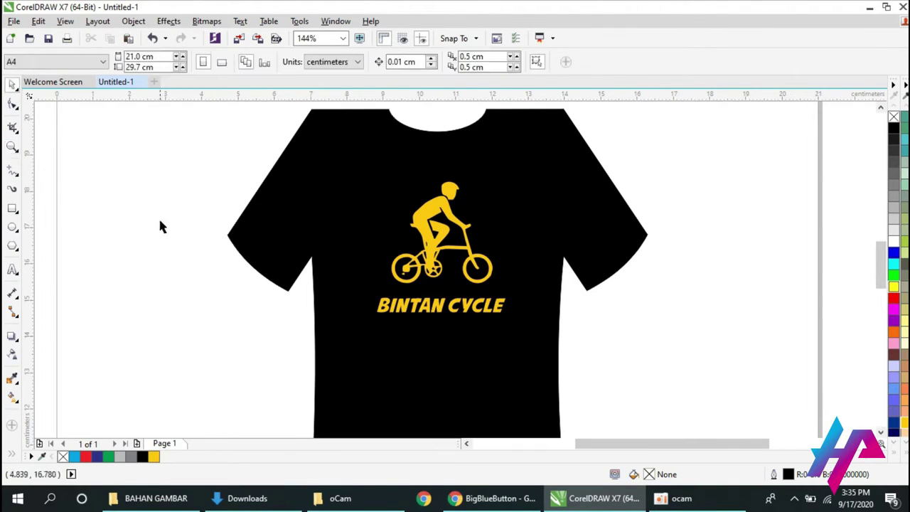
pyautogui.click(12, 146)
pyautogui.rightClick(337, 231)
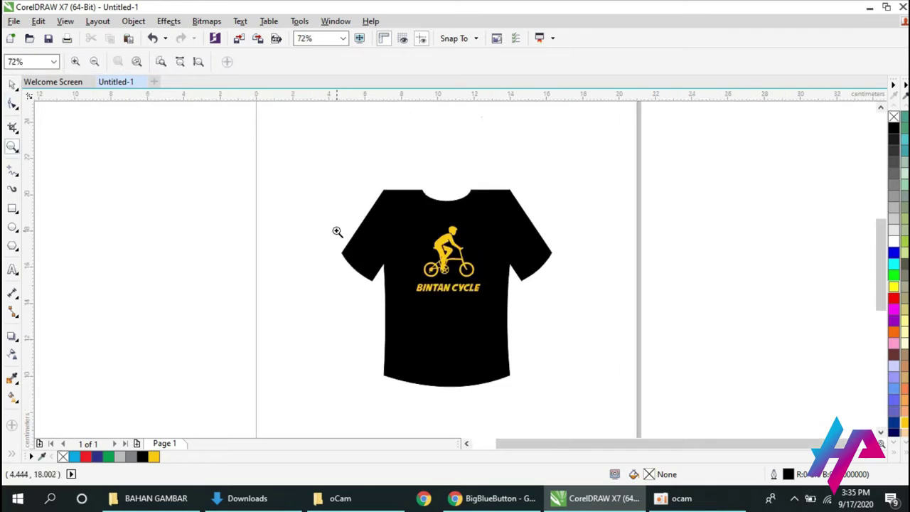
pyautogui.click(12, 85)
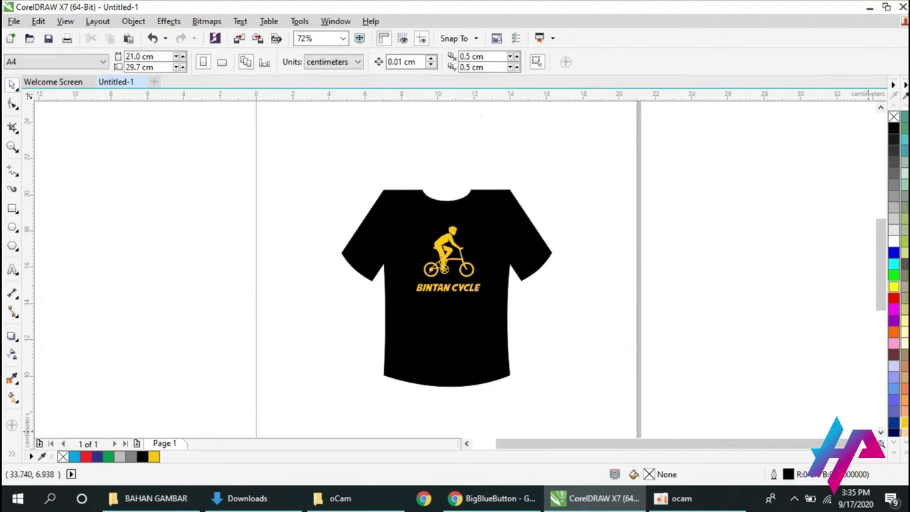
pyautogui.click(882, 433)
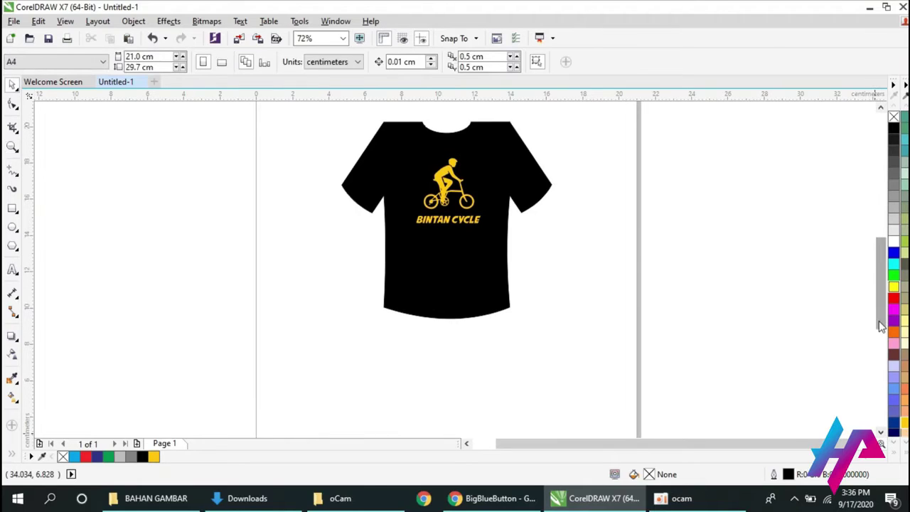
pyautogui.moveTo(882, 318); pyautogui.dragTo(882, 307)
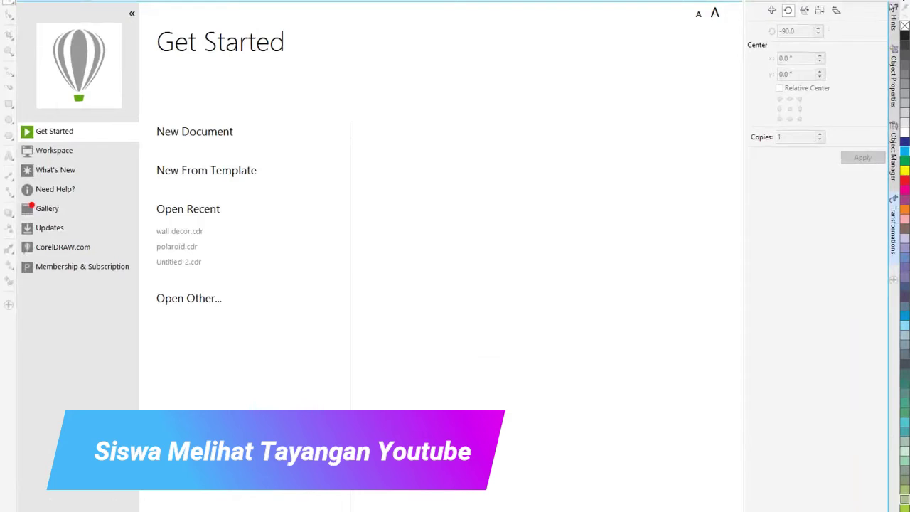
# Step: Create a new document with the A4 page size
pyautogui.hotkey('ctrl', 'n')
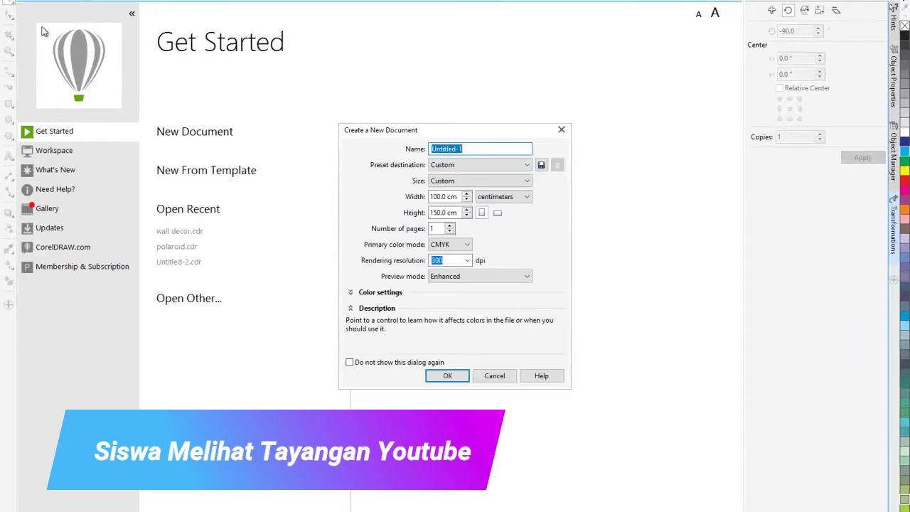
pyautogui.click(437, 184)
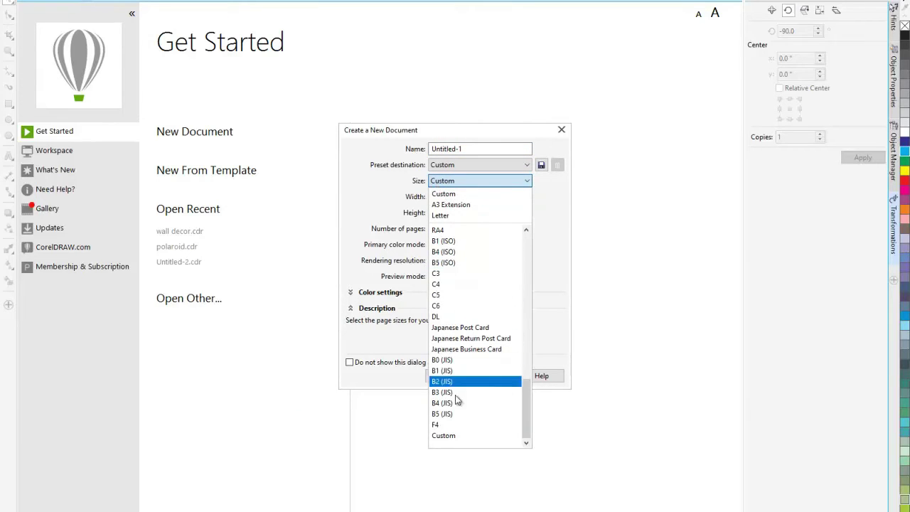
pyautogui.scroll(5, 477, 356)
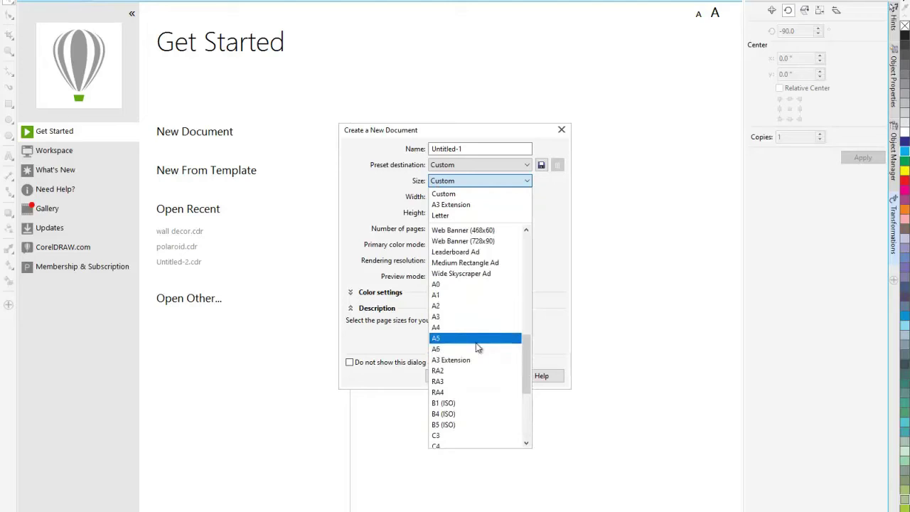
pyautogui.click(473, 331)
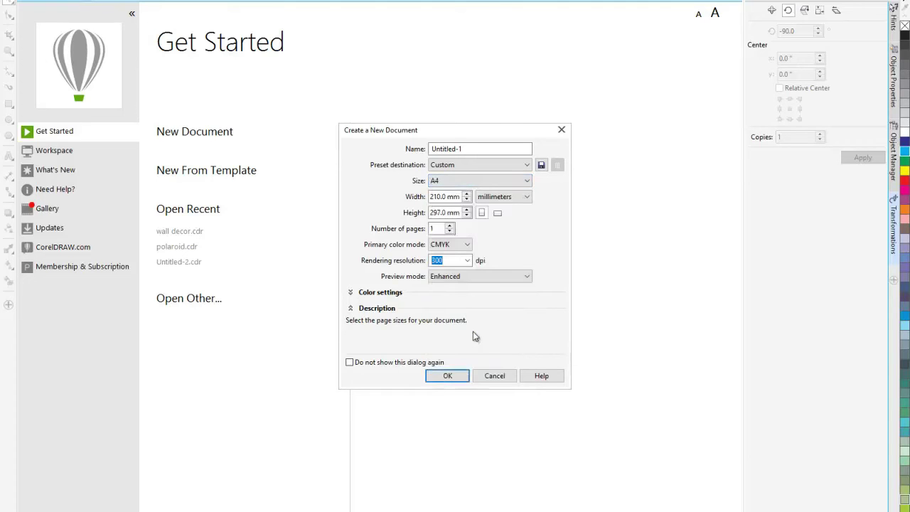
pyautogui.click(459, 376)
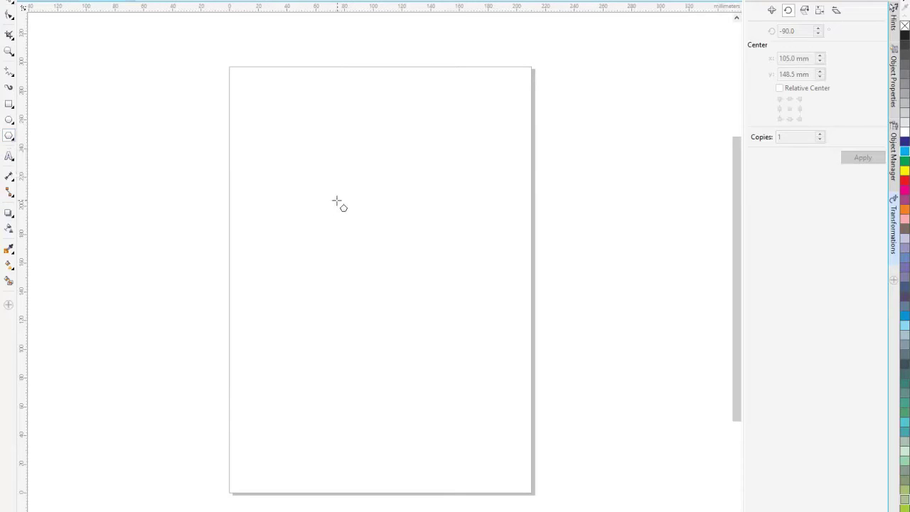
# Step: Draw a hexagon about 104 by 120 mm and centre it on the page
pyautogui.moveTo(329, 207)
pyautogui.mouseDown()
pyautogui.moveTo(361, 252)
pyautogui.moveTo(396, 269)
pyautogui.mouseUp()
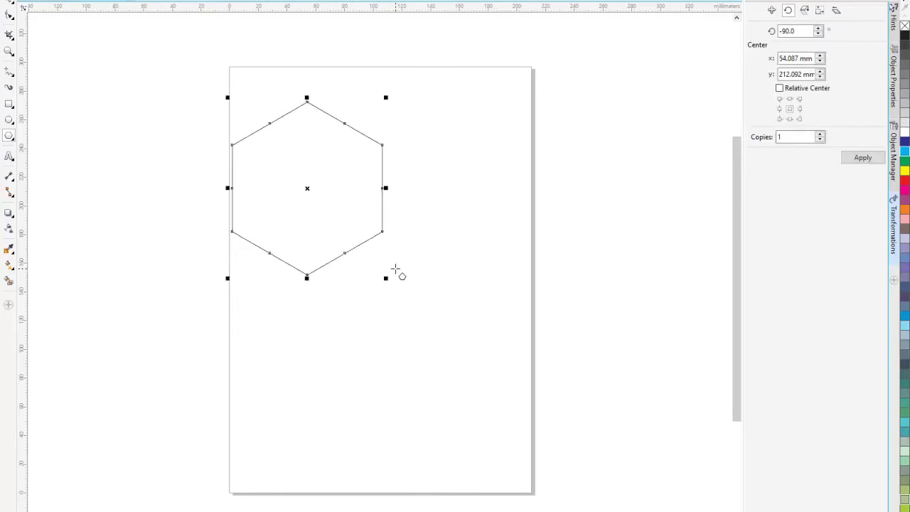
pyautogui.moveTo(337, 159); pyautogui.dragTo(366, 184)
pyautogui.press('p')
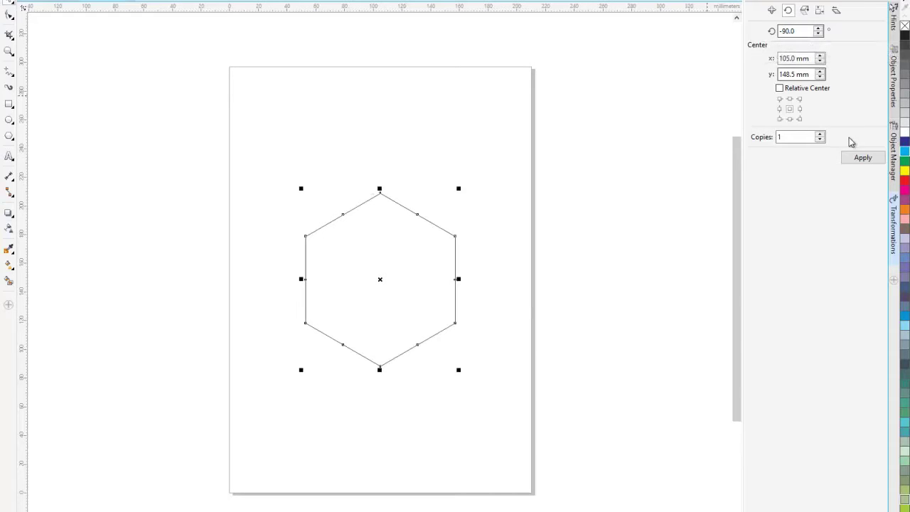
# Step: Rotate the hexagon by -90° about its centre with 0 copies
pyautogui.click(821, 141)
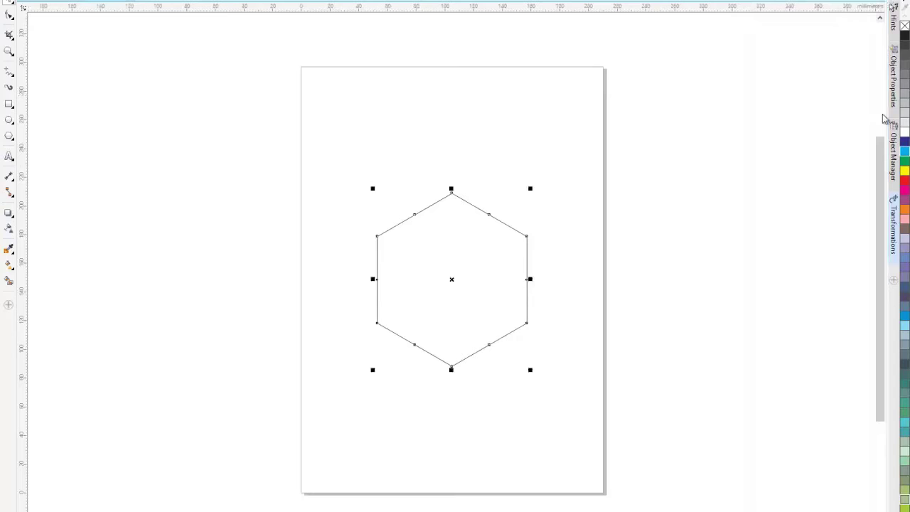
pyautogui.click(893, 234)
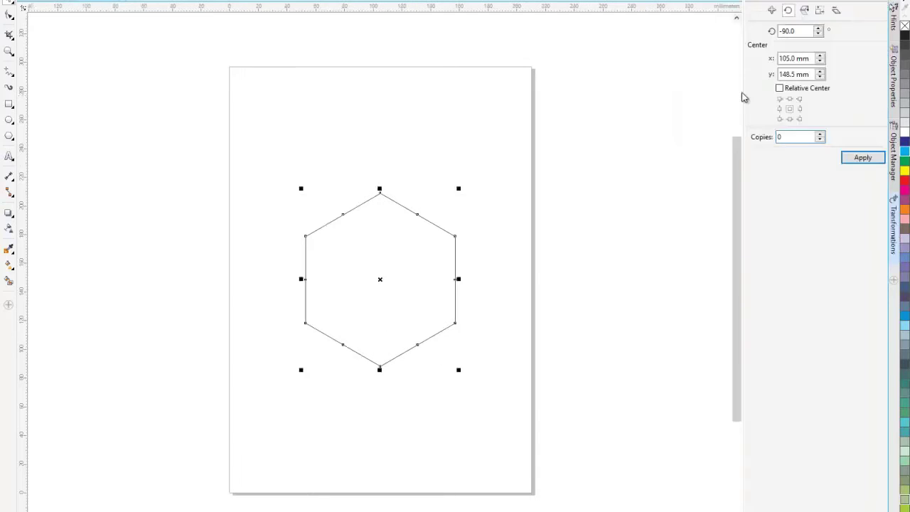
pyautogui.click(862, 161)
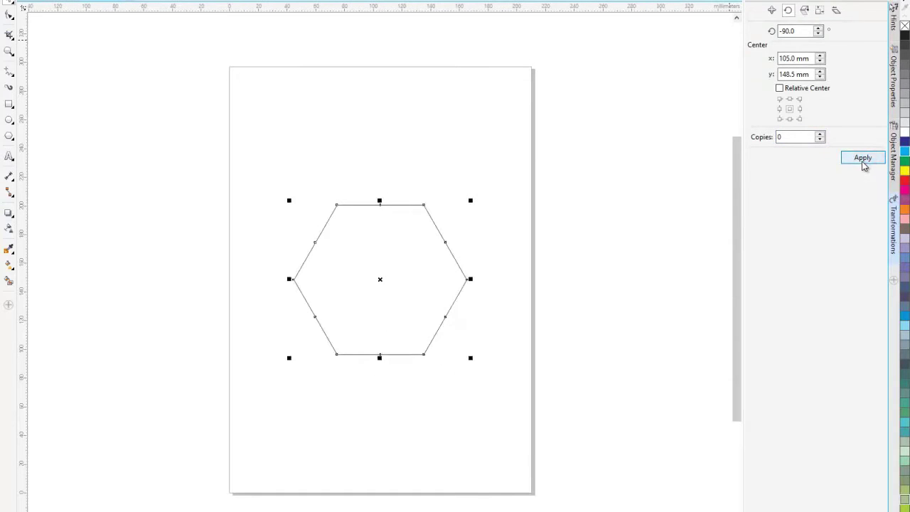
pyautogui.click(404, 147)
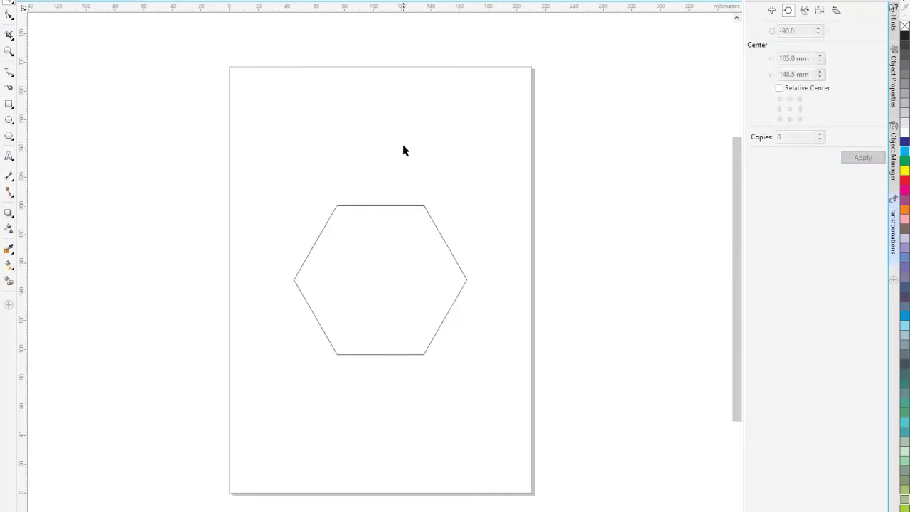
# Step: Draw a narrow vertical rectangle about 3 by 130 mm through the hexagon and centre it on the page
pyautogui.click(9, 106)
pyautogui.moveTo(376, 227); pyautogui.dragTo(378, 365)
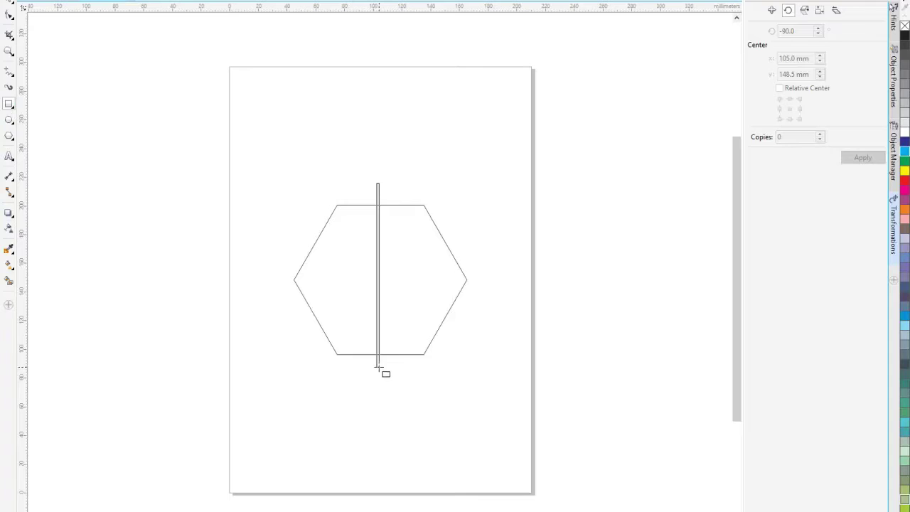
pyautogui.moveTo(378, 367); pyautogui.dragTo(378, 371)
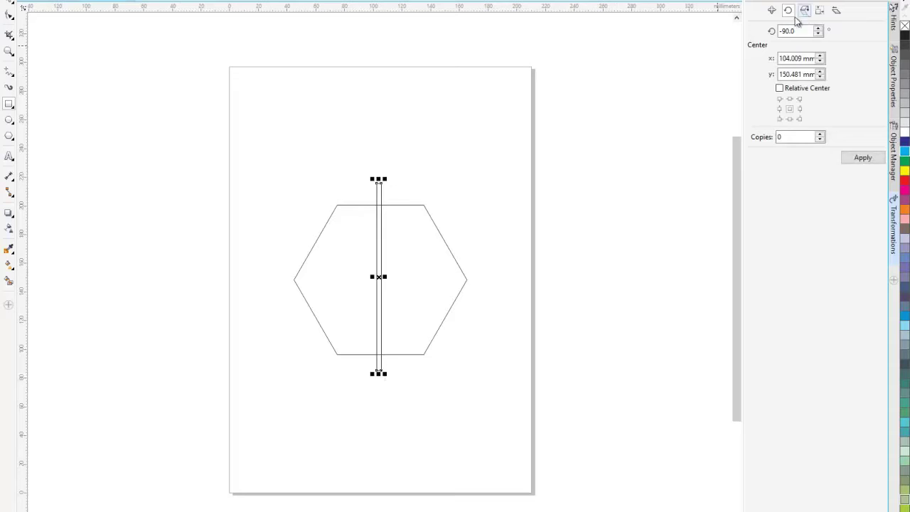
pyautogui.click(782, 32)
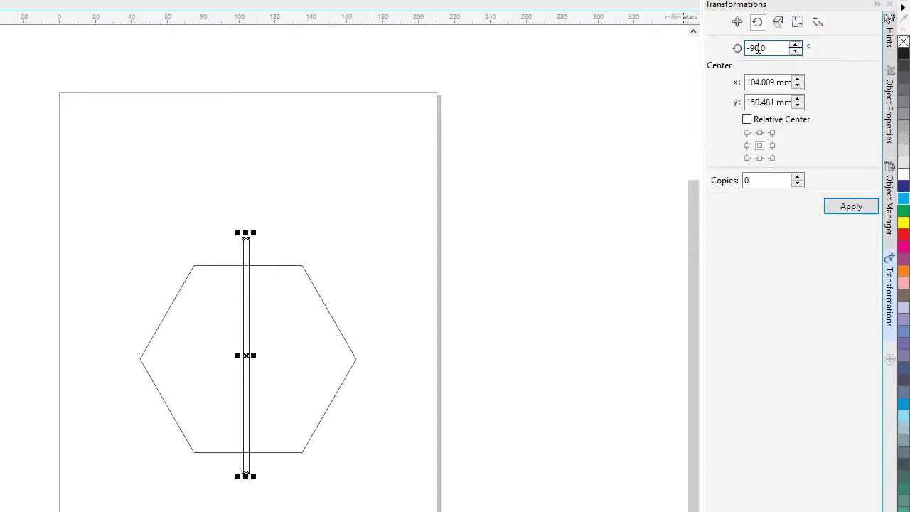
pyautogui.click(261, 194)
pyautogui.click(245, 262)
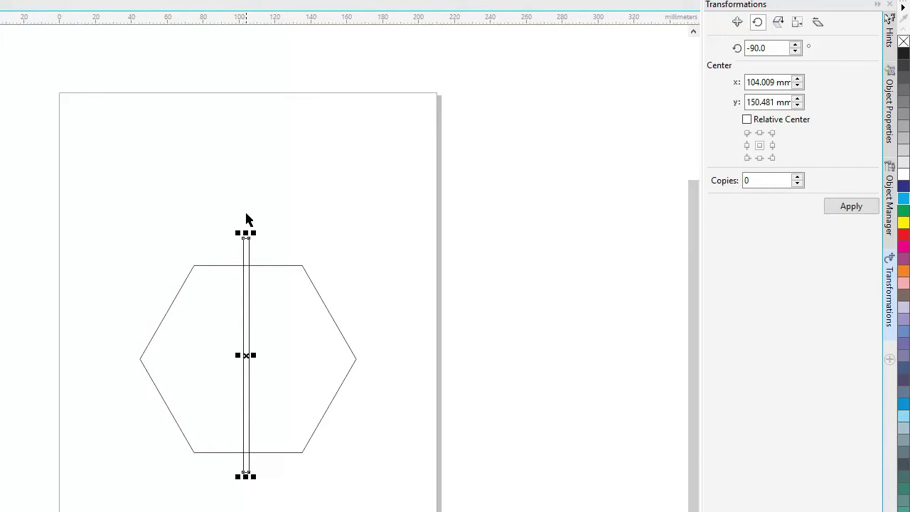
pyautogui.press('p')
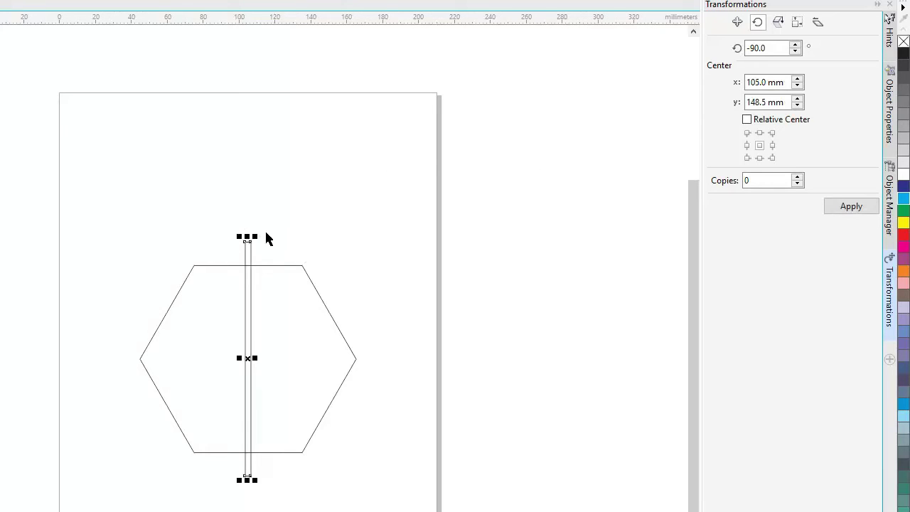
# Step: Rotate the narrow rectangle so it runs diagonally through the hexagon's upper-left and lower-right corners
pyautogui.click(249, 245)
pyautogui.moveTo(250, 238); pyautogui.dragTo(195, 253)
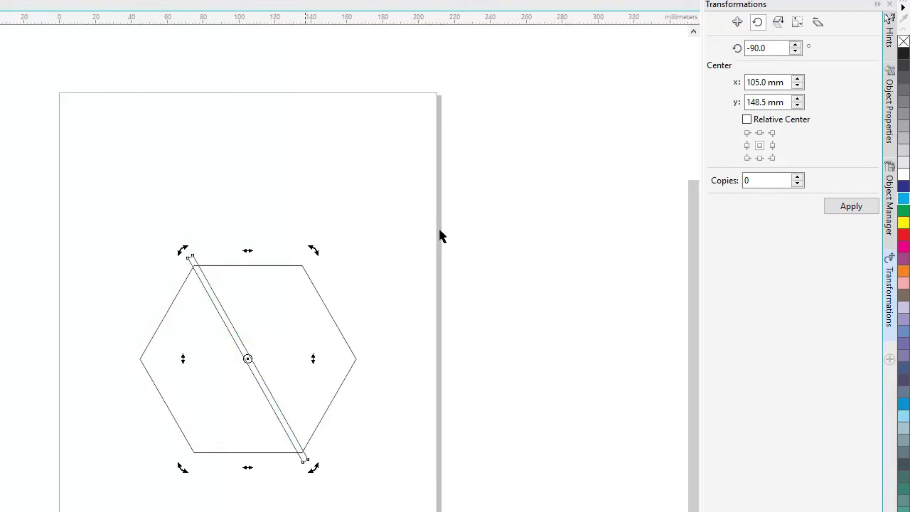
# Step: Try one copy of the diagonal bar rotated -90°, undo it, and create one copy rotated -60° instead
pyautogui.click(798, 177)
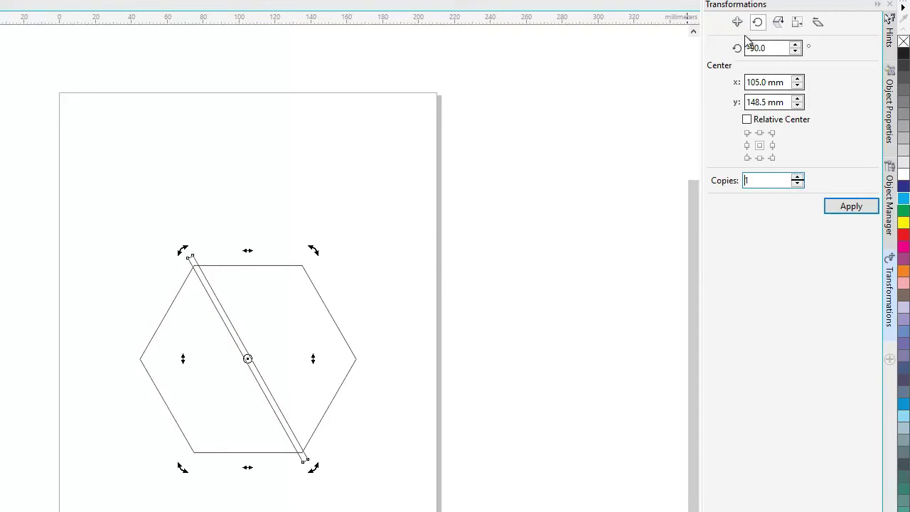
pyautogui.click(849, 211)
pyautogui.hotkey('ctrl', 'z')
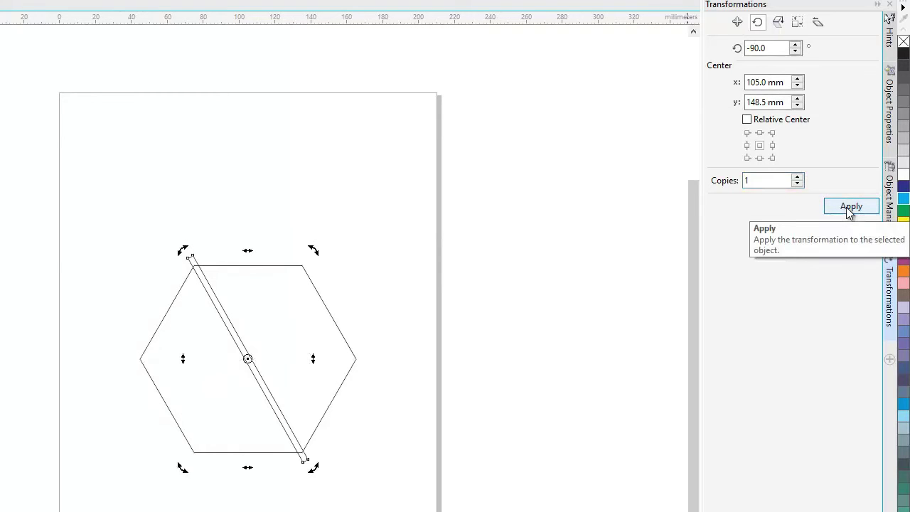
pyautogui.moveTo(759, 48); pyautogui.dragTo(746, 47)
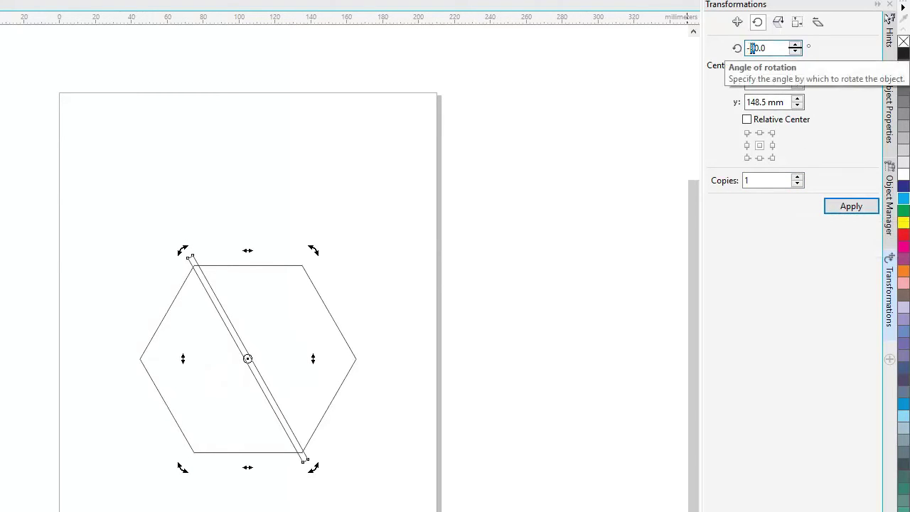
pyautogui.write('-6')
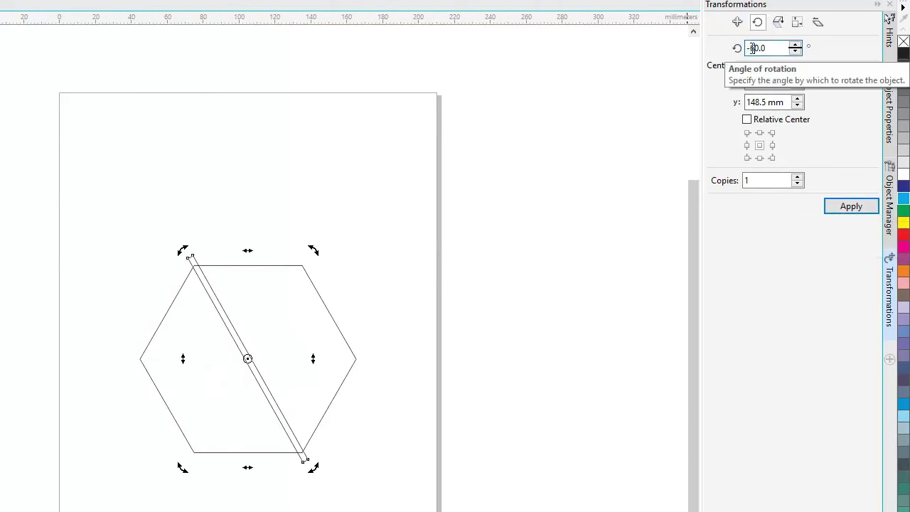
pyautogui.click(868, 206)
pyautogui.click(414, 243)
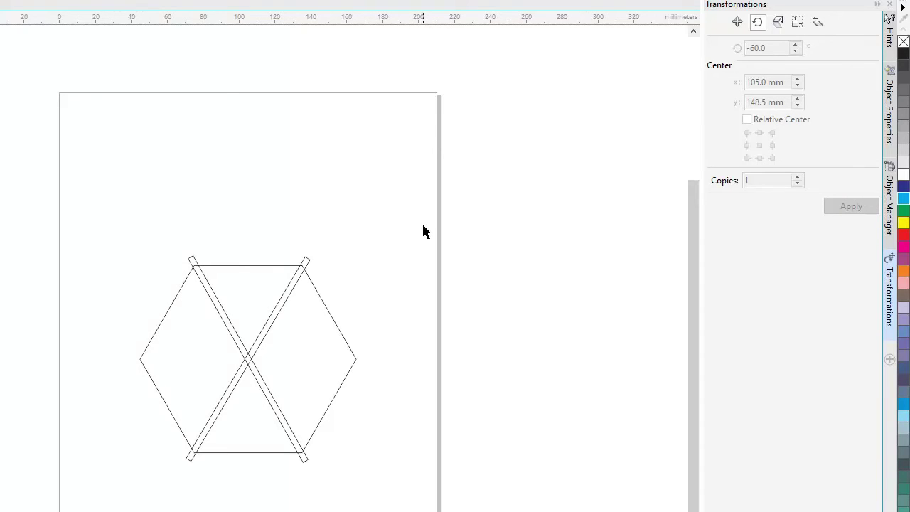
pyautogui.click(308, 262)
pyautogui.click(288, 278)
pyautogui.moveTo(102, 353); pyautogui.dragTo(188, 359)
pyautogui.press('Delete')
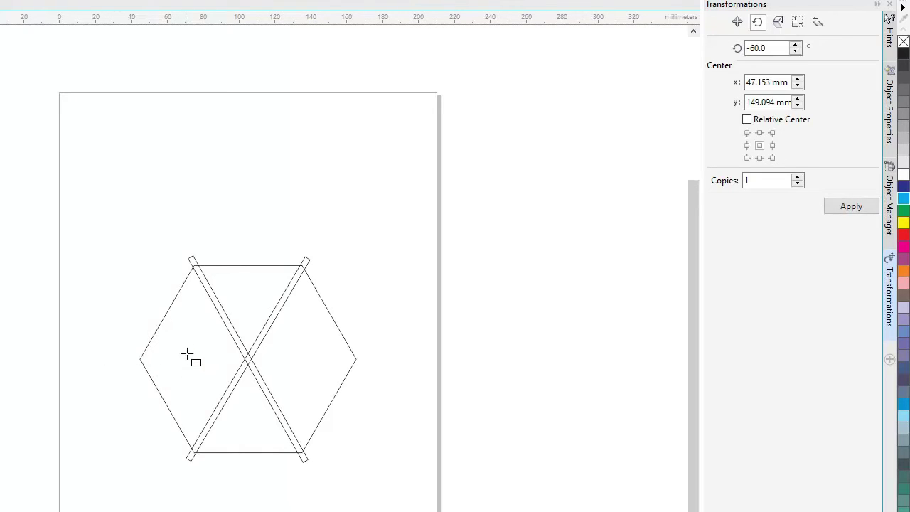
# Step: Create one copy of the upper-left to lower-right diagonal bar rotated 60°, so it runs nearly horizontally across the hexagon
pyautogui.click(219, 313)
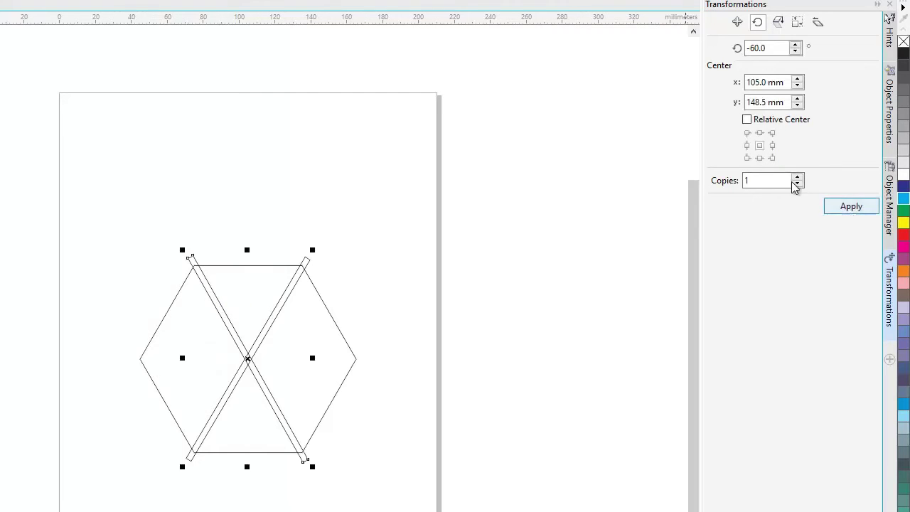
pyautogui.click(751, 48)
pyautogui.write('60.0')
pyautogui.click(852, 206)
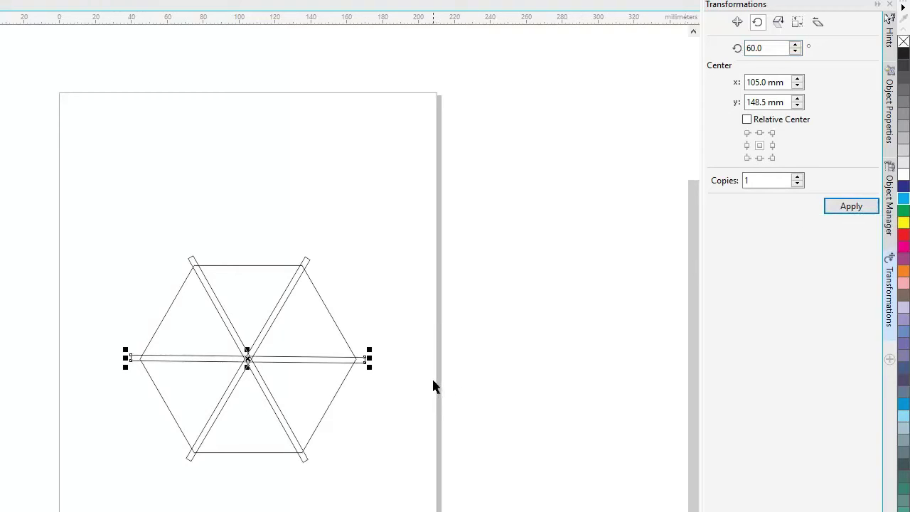
pyautogui.write('55.0')
pyautogui.click(61, 337)
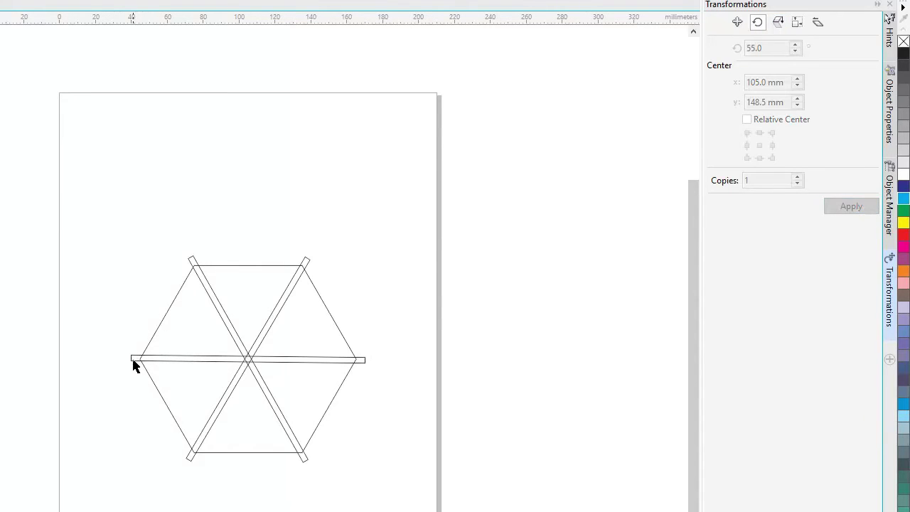
# Step: Nudge the horizontal bar vertically to y 147.8 mm and shorten it from its right end to about 41 mm
pyautogui.click(135, 364)
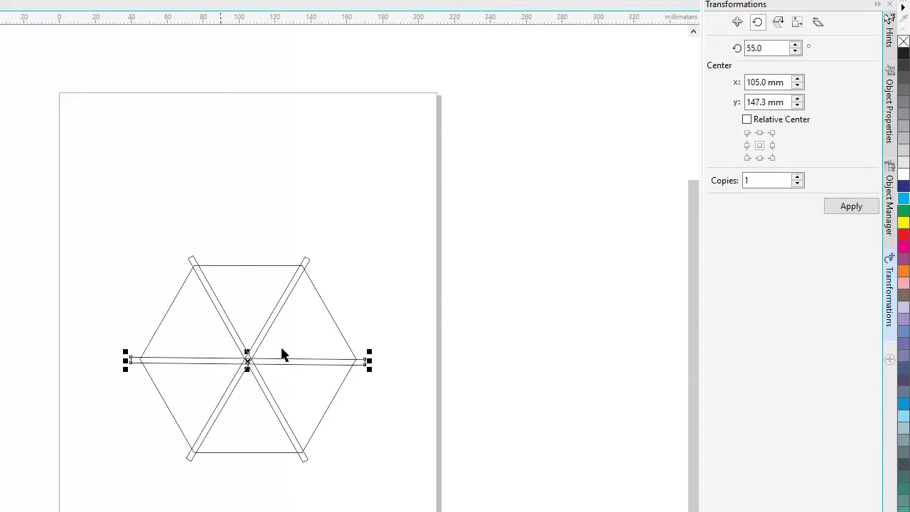
pyautogui.press('Up')
pyautogui.press('Up')
pyautogui.press('Up')
pyautogui.press('Up')
pyautogui.press('Up')
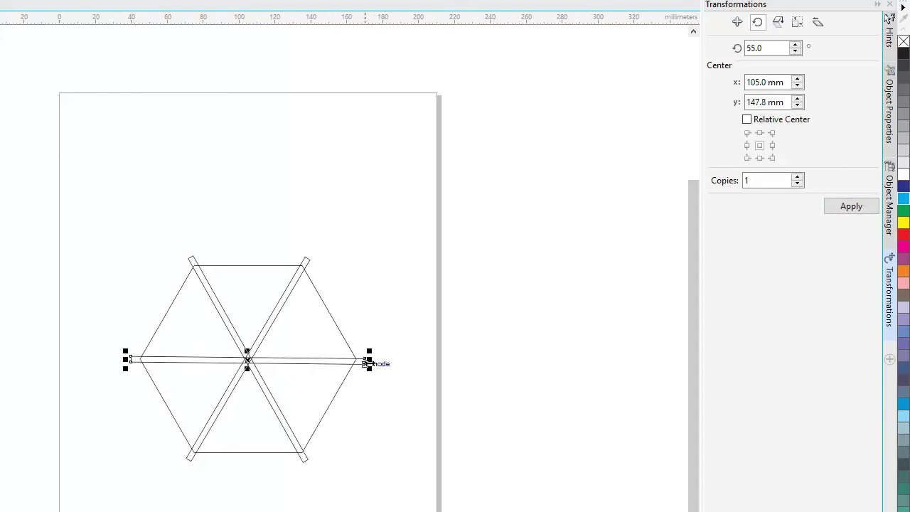
pyautogui.moveTo(368, 361); pyautogui.dragTo(208, 359)
pyautogui.click(396, 400)
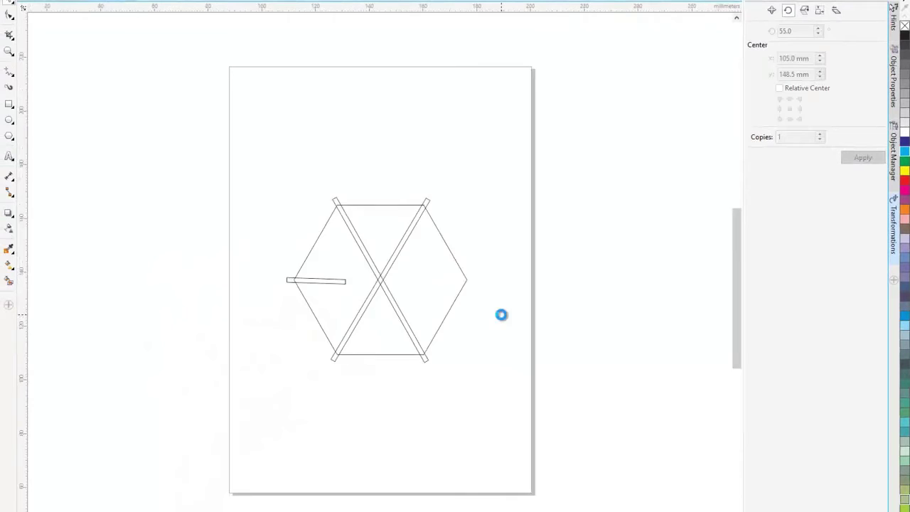
# Step: Round all corners of the short horizontal bar to a radius of about 1.585 mm, giving it semicircular ends
pyautogui.scroll(4, 398, 409)
pyautogui.hscroll(-5, 319, 255)
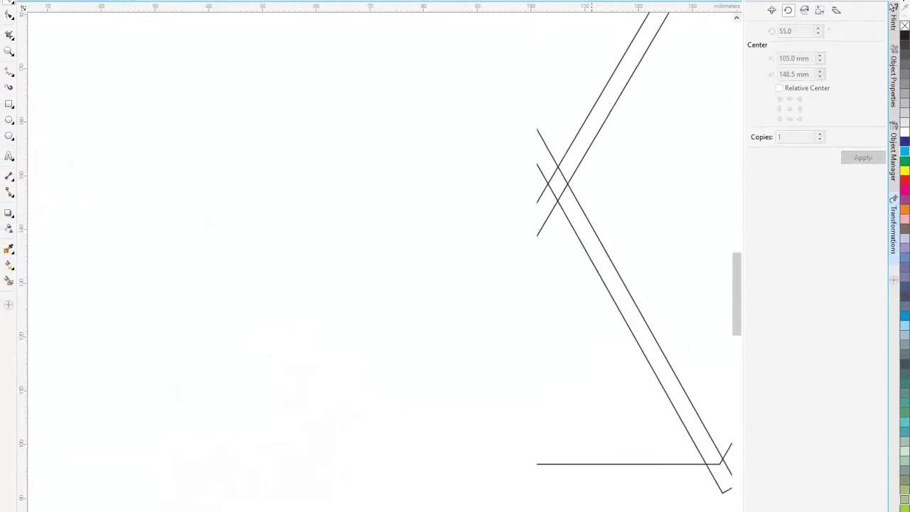
pyautogui.click(381, 189)
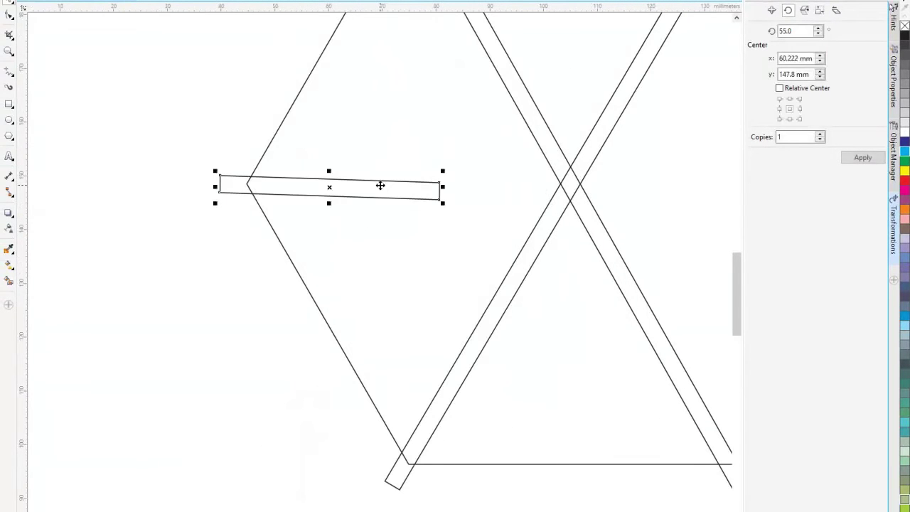
pyautogui.click(8, 17)
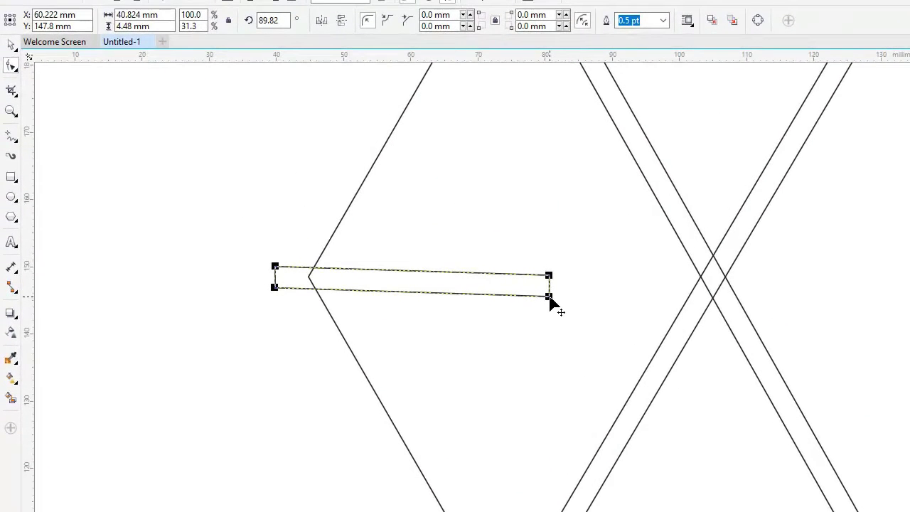
pyautogui.moveTo(549, 298); pyautogui.dragTo(536, 299)
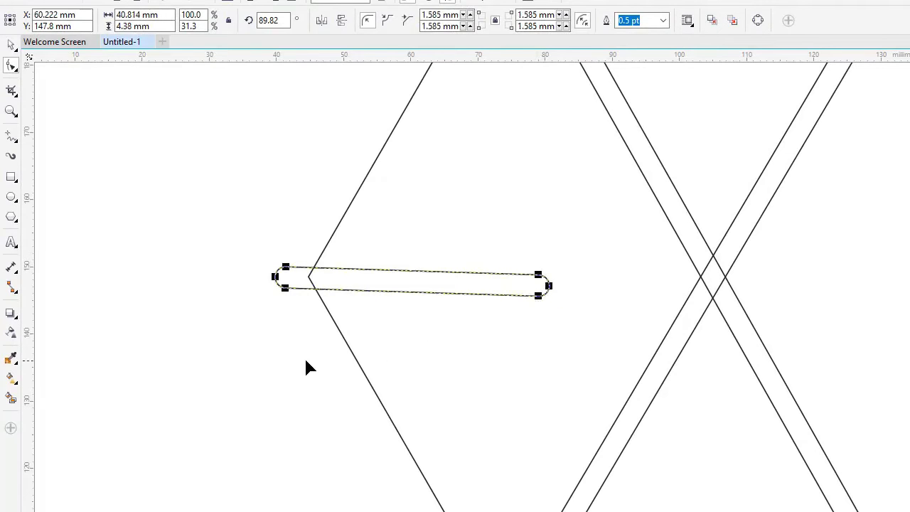
pyautogui.click(11, 45)
pyautogui.click(118, 196)
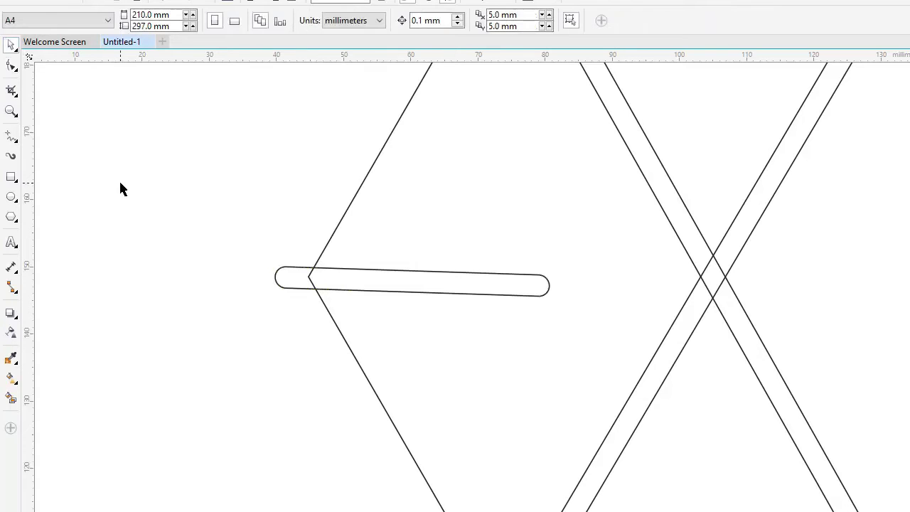
# Step: Fill the hexagon's top, right, bottom and left areas between the bars with black using Smart Fill
pyautogui.scroll(-3, 120, 188)
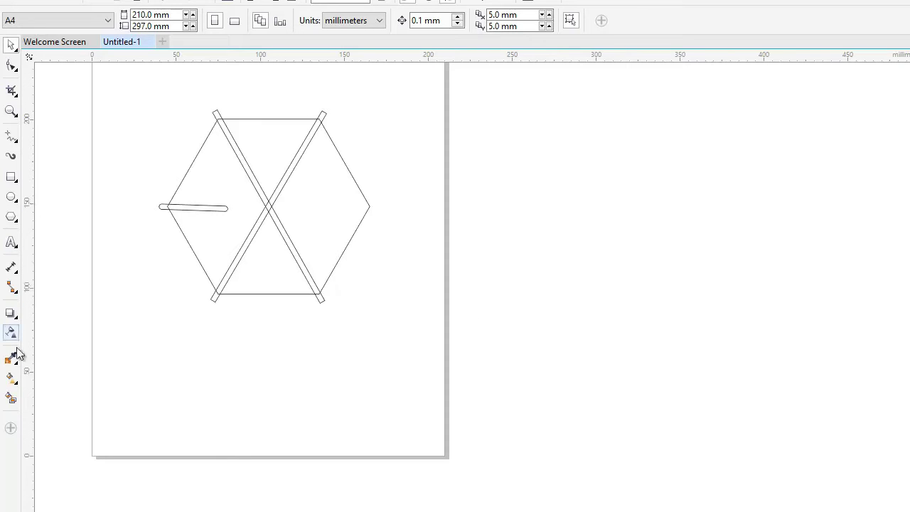
pyautogui.click(12, 399)
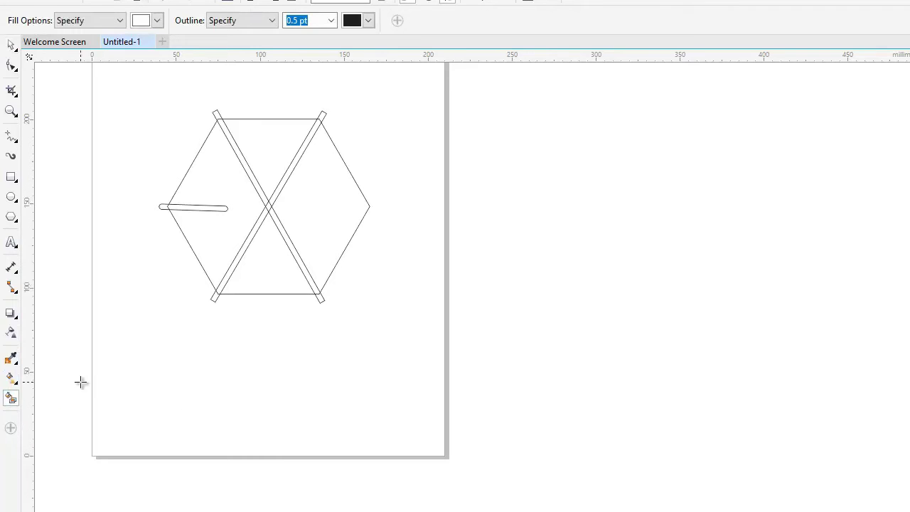
pyautogui.click(158, 19)
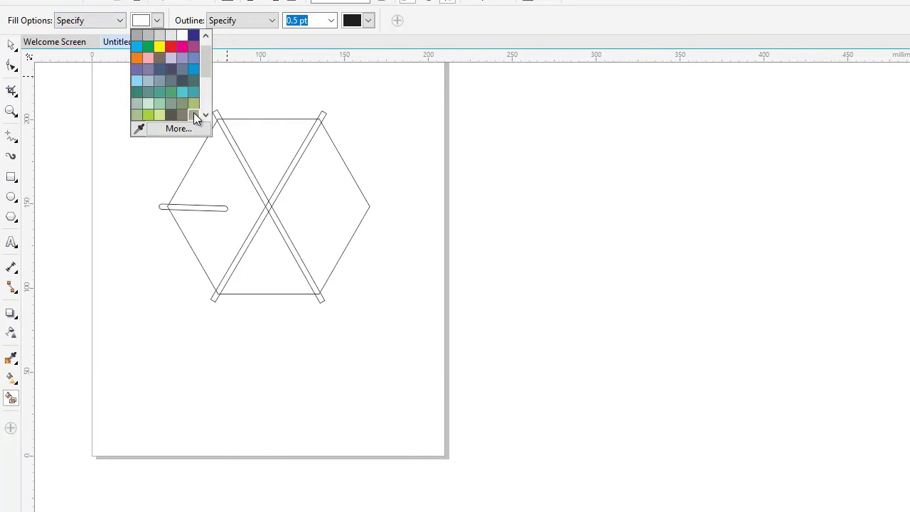
pyautogui.moveTo(207, 62); pyautogui.dragTo(208, 87)
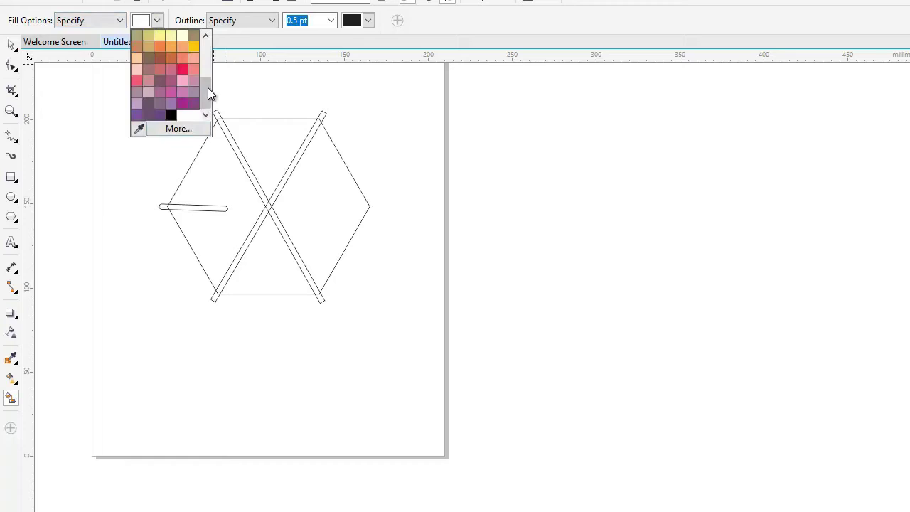
pyautogui.click(171, 115)
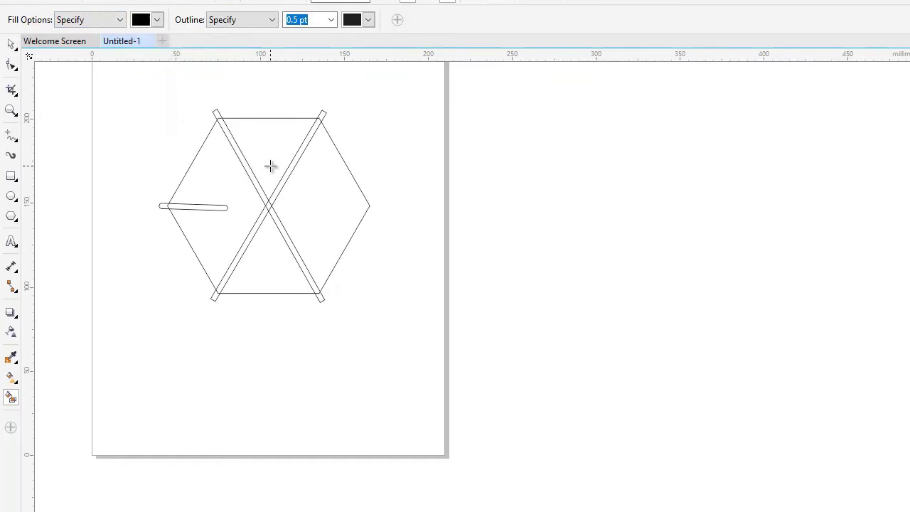
pyautogui.click(270, 166)
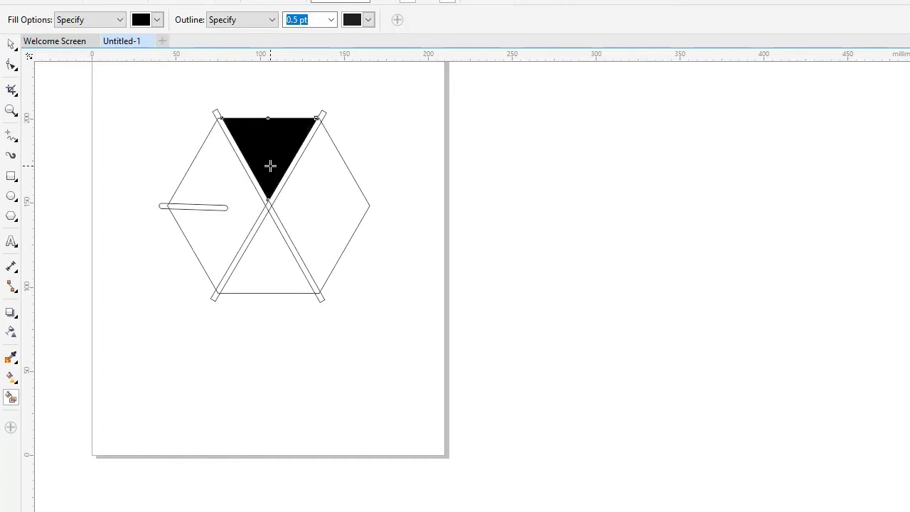
pyautogui.click(323, 223)
pyautogui.click(265, 285)
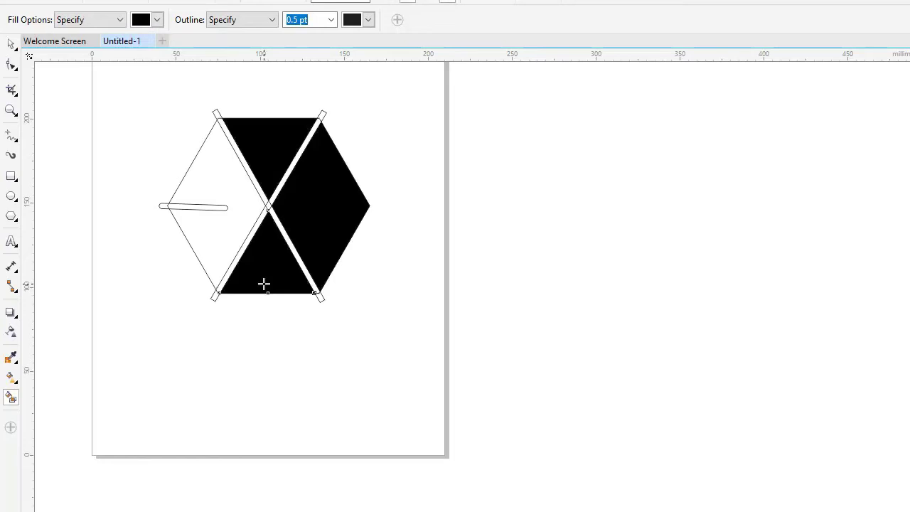
pyautogui.click(217, 232)
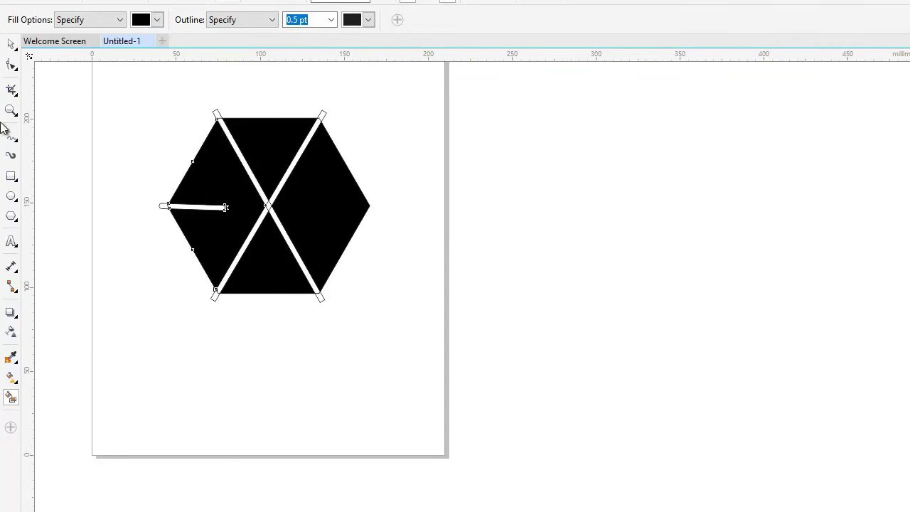
pyautogui.click(10, 45)
pyautogui.click(207, 374)
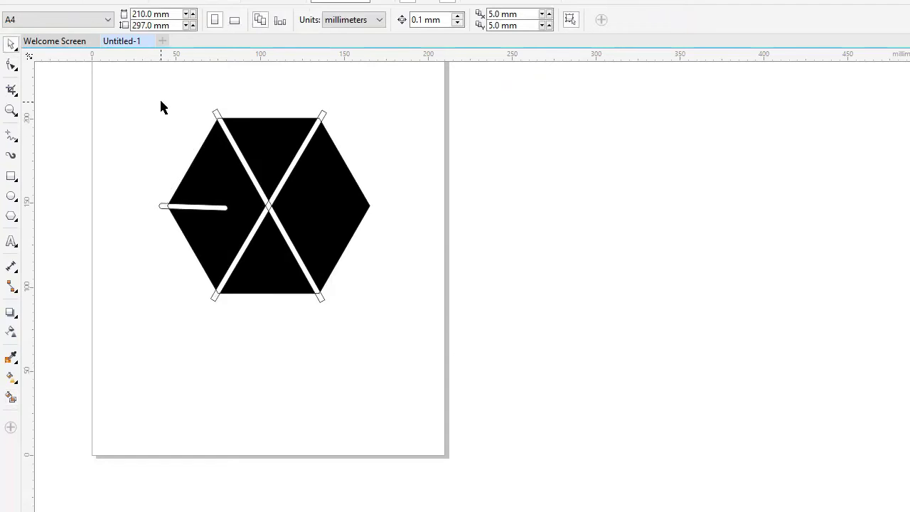
# Step: Delete the short rounded bar and both diagonal bars, keeping the black filled pieces and the hexagon outline
pyautogui.moveTo(158, 89); pyautogui.dragTo(147, 165)
pyautogui.click(198, 207)
pyautogui.click(151, 208)
pyautogui.click(163, 206)
pyautogui.press('Escape')
pyautogui.click(217, 117)
pyautogui.press('Escape')
pyautogui.click(217, 113)
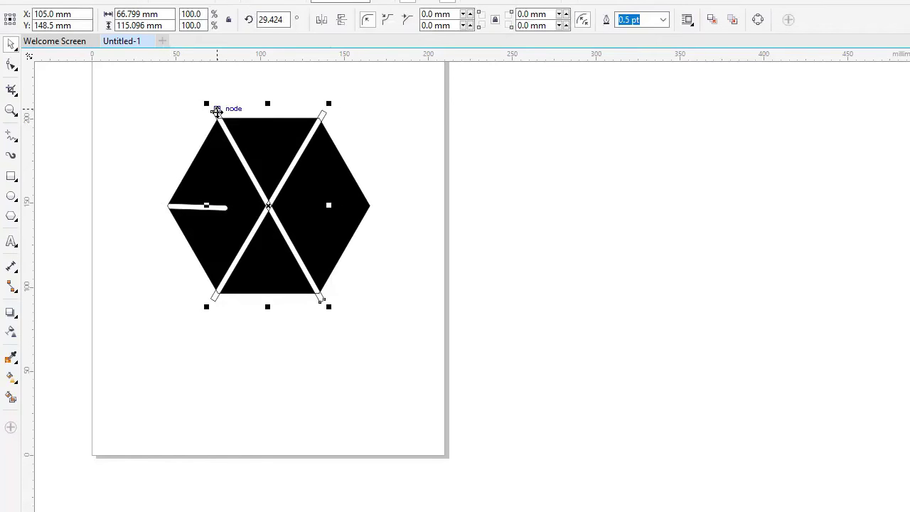
pyautogui.press('Escape')
pyautogui.click(260, 54)
pyautogui.press('Escape')
# Step: Select the separate black pieces in turn, move the top triangle upward as a trial, and undo the move
pyautogui.moveTo(292, 229); pyautogui.dragTo(118, 36)
pyautogui.click(159, 107)
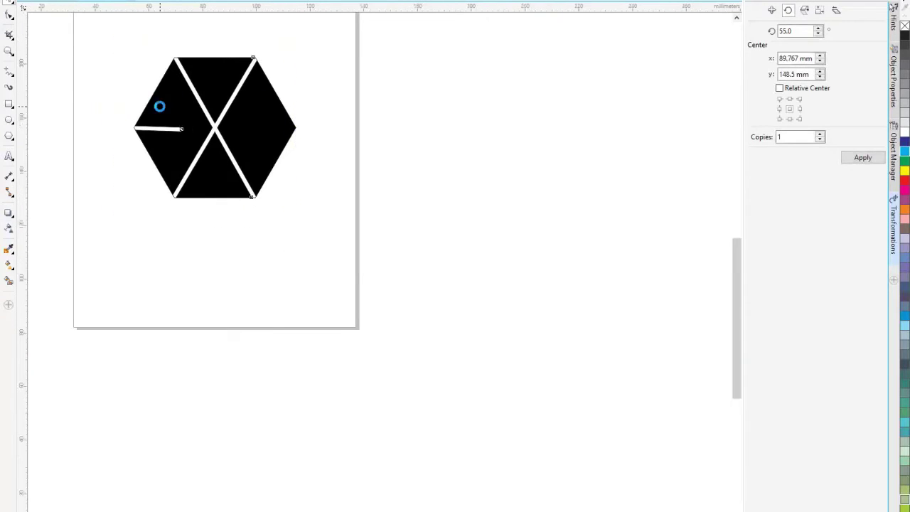
pyautogui.scroll(3, 159, 106)
pyautogui.press('Escape')
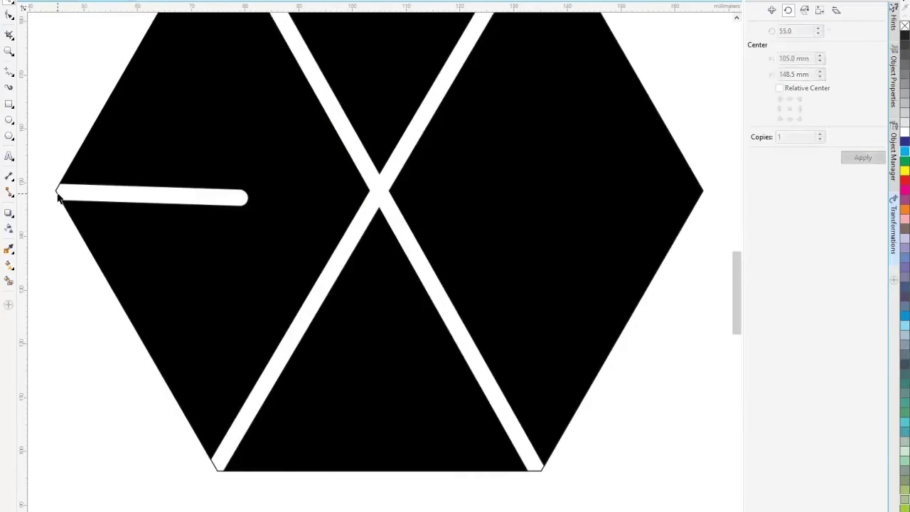
pyautogui.scroll(-2, 100, 243)
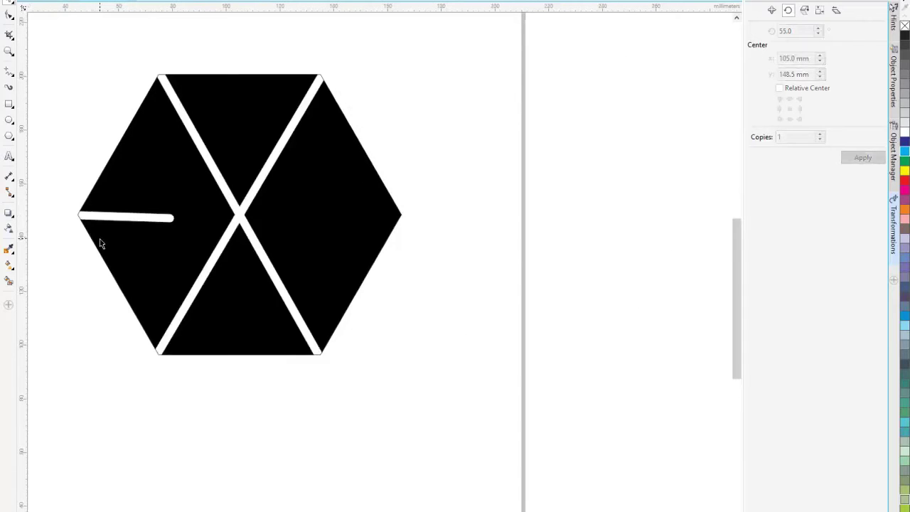
pyautogui.click(344, 313)
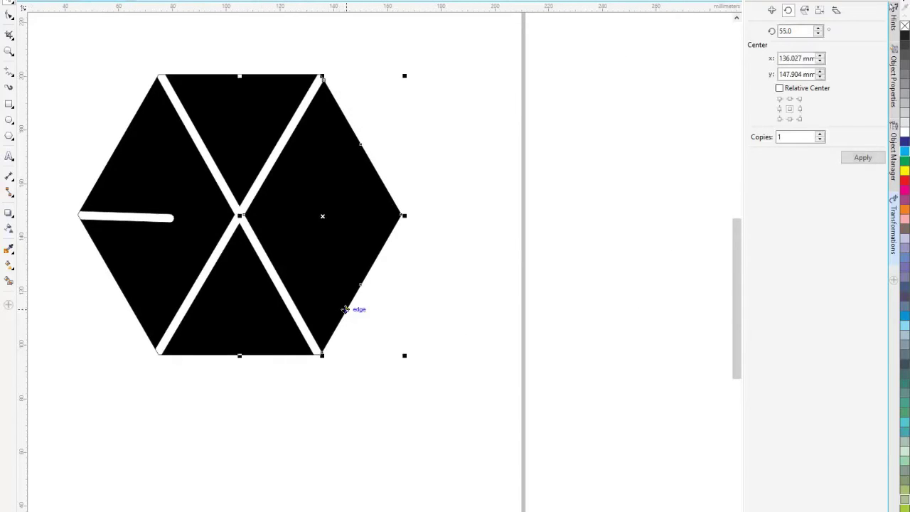
pyautogui.click(260, 359)
pyautogui.click(255, 344)
pyautogui.click(142, 298)
pyautogui.moveTo(239, 137); pyautogui.dragTo(247, 95)
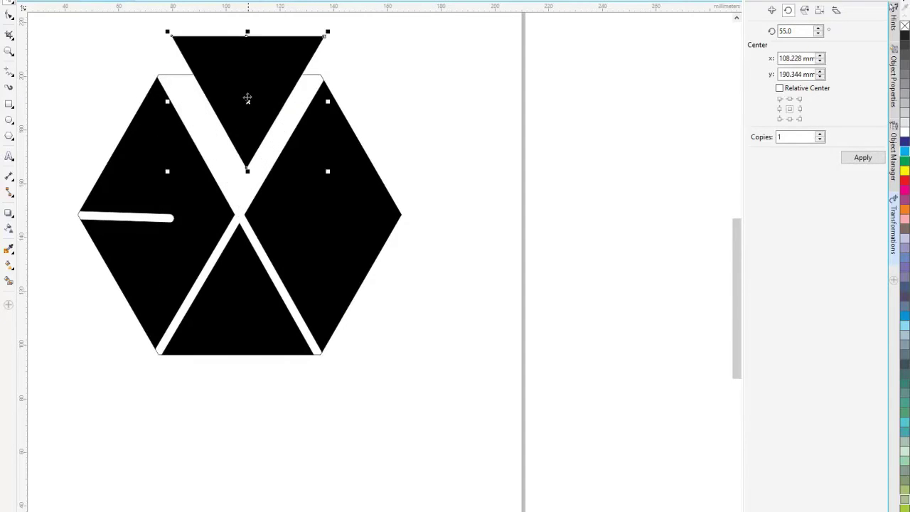
pyautogui.hotkey('ctrl', 'z')
pyautogui.click(367, 69)
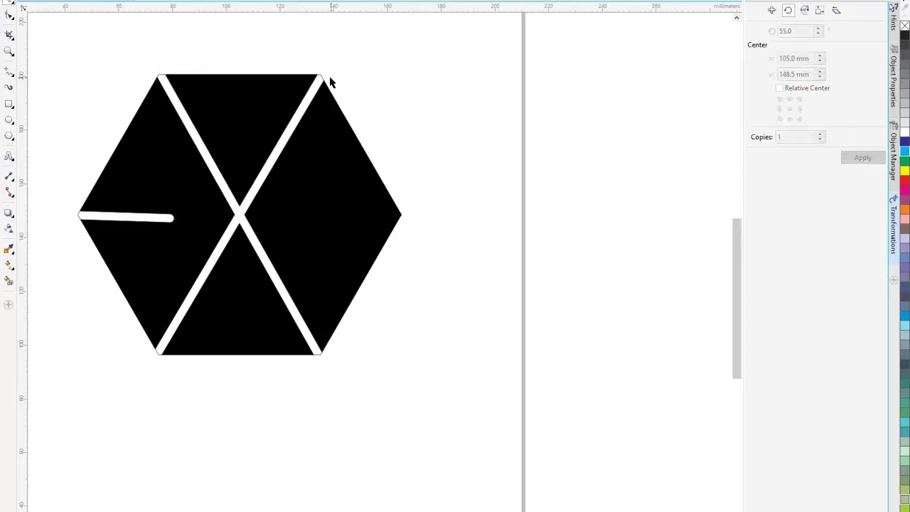
# Step: Delete the original hexagon outline surrounding the black pieces
pyautogui.hotkey('ctrl', 'a')
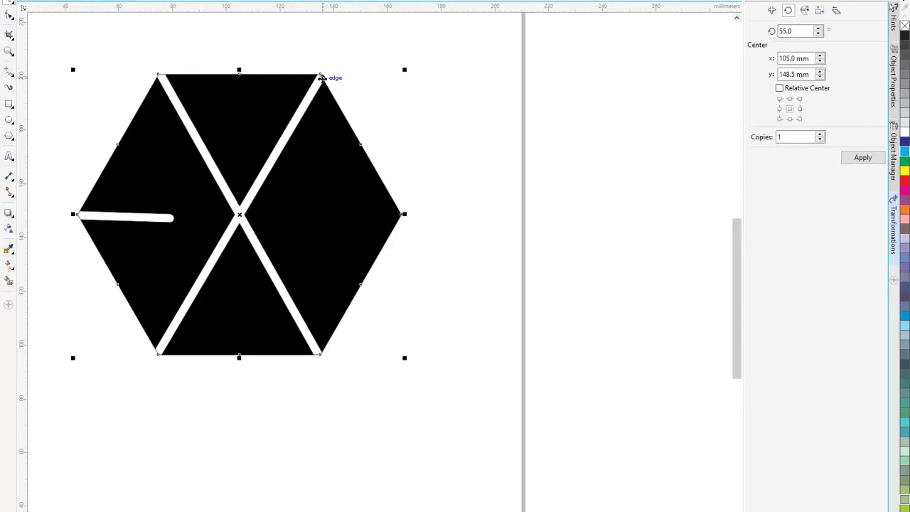
pyautogui.click(324, 83)
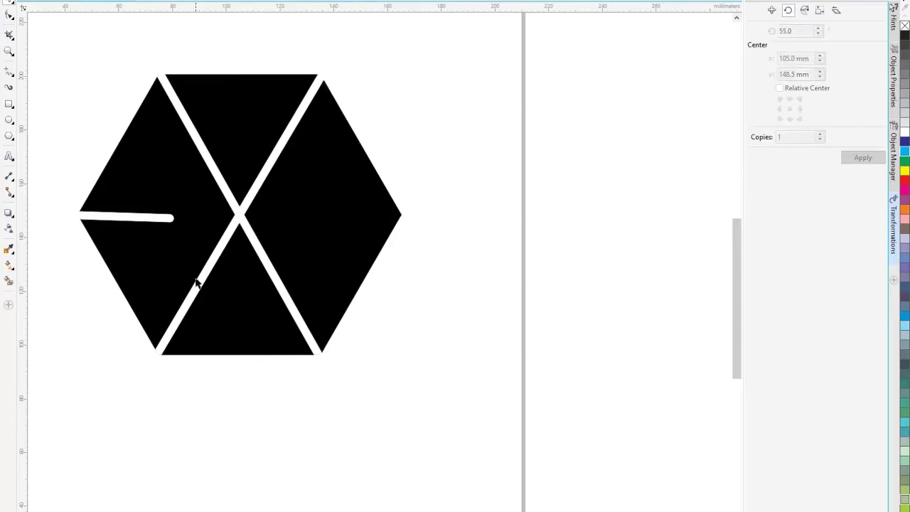
pyautogui.click(174, 226)
pyautogui.click(55, 237)
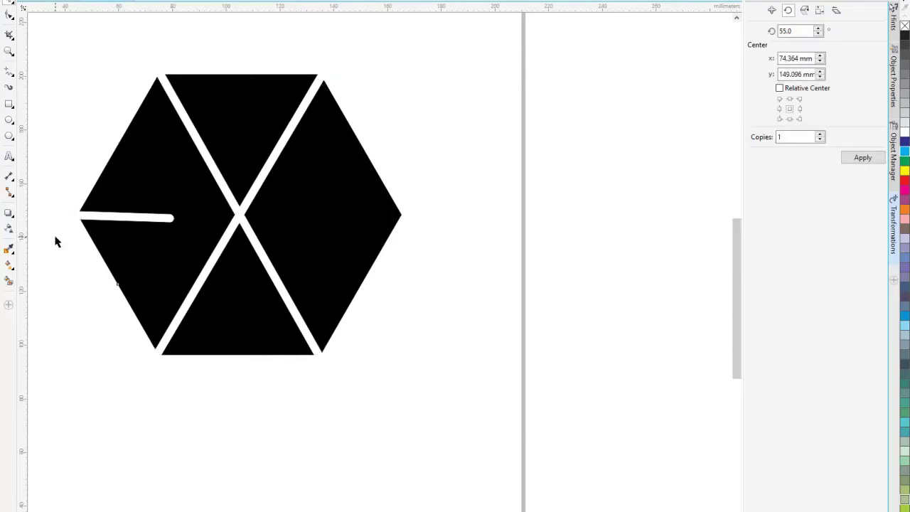
# Step: Examine the outline along the edges of the black pieces and select all the pieces together
pyautogui.scroll(3, 86, 232)
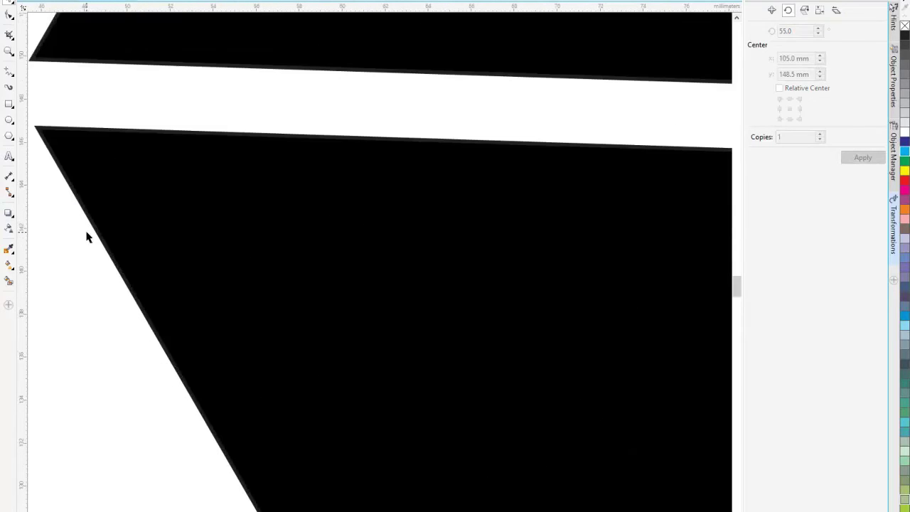
pyautogui.scroll(4, 86, 218)
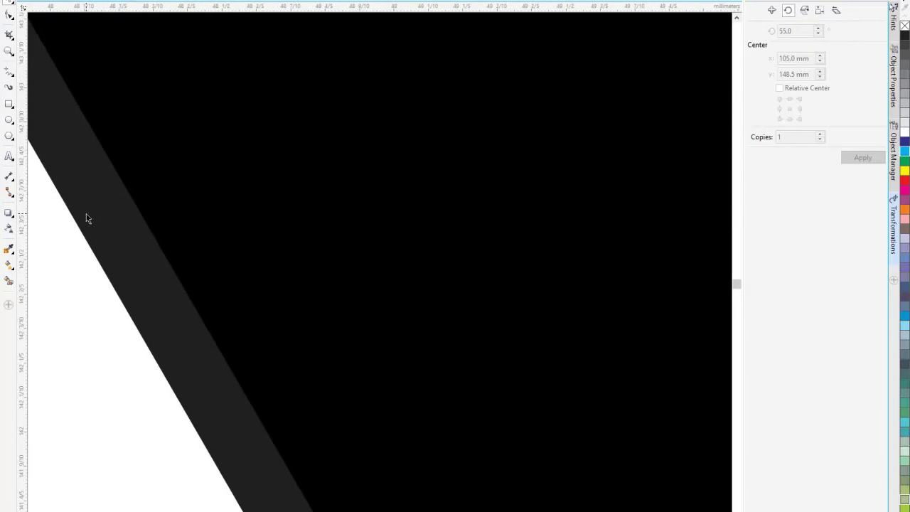
pyautogui.scroll(1, 86, 218)
pyautogui.scroll(-10, 86, 218)
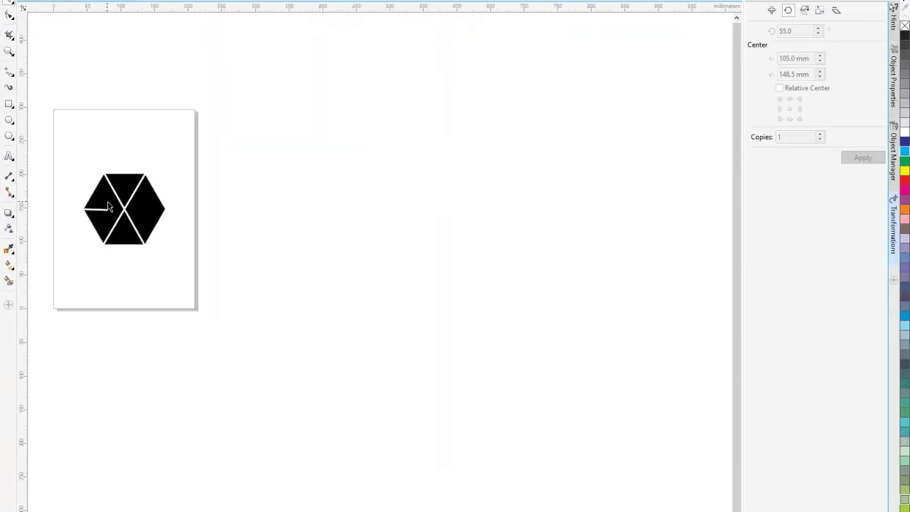
pyautogui.moveTo(64, 150); pyautogui.dragTo(190, 271)
pyautogui.click(476, 1)
pyautogui.click(452, 2)
pyautogui.click(148, 299)
pyautogui.scroll(4, 149, 299)
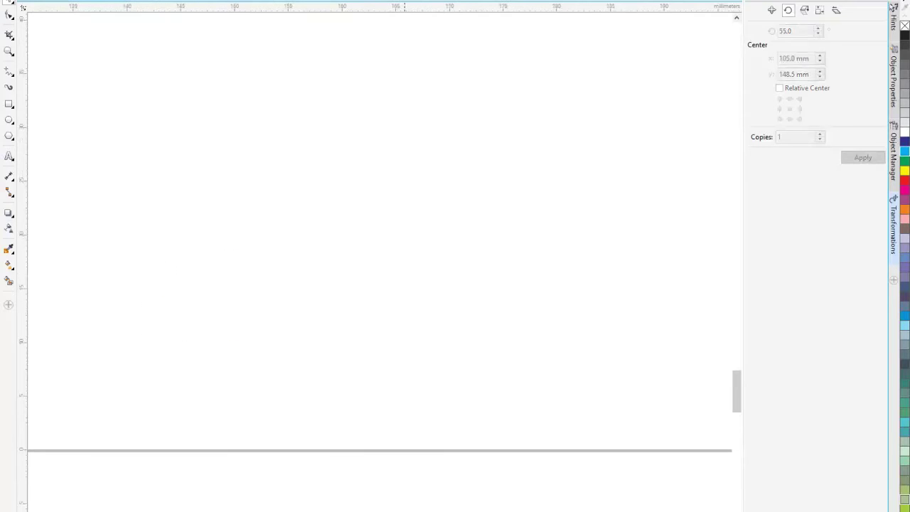
# Step: Inspect the edges of the black hexagon pieces up close, including the slot opening, and return to a view of the whole emblem
pyautogui.moveTo(736, 390); pyautogui.dragTo(740, 187)
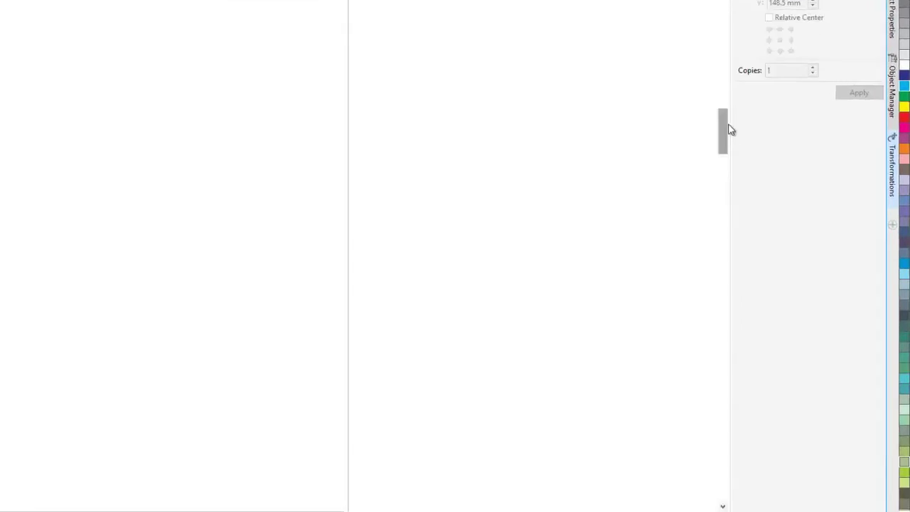
pyautogui.moveTo(390, 445); pyautogui.dragTo(425, 441)
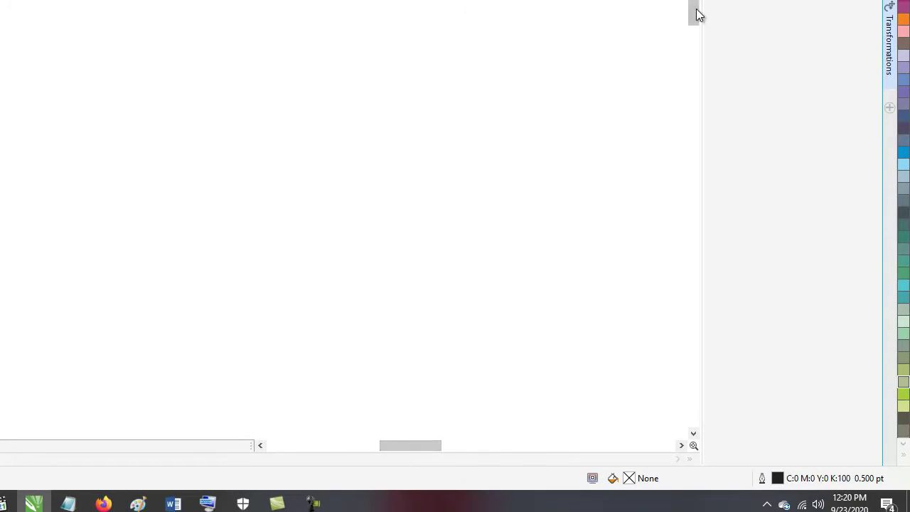
pyautogui.moveTo(697, 14); pyautogui.dragTo(691, 131)
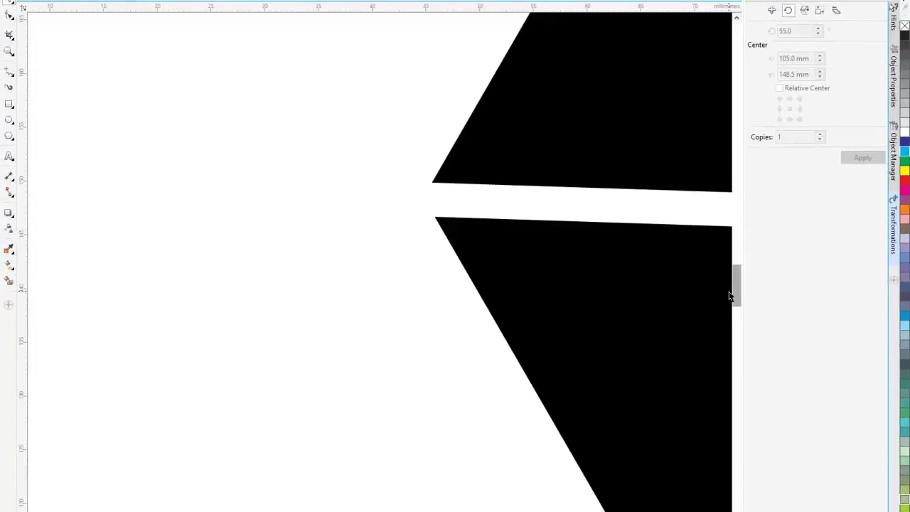
pyautogui.scroll(4, 575, 360)
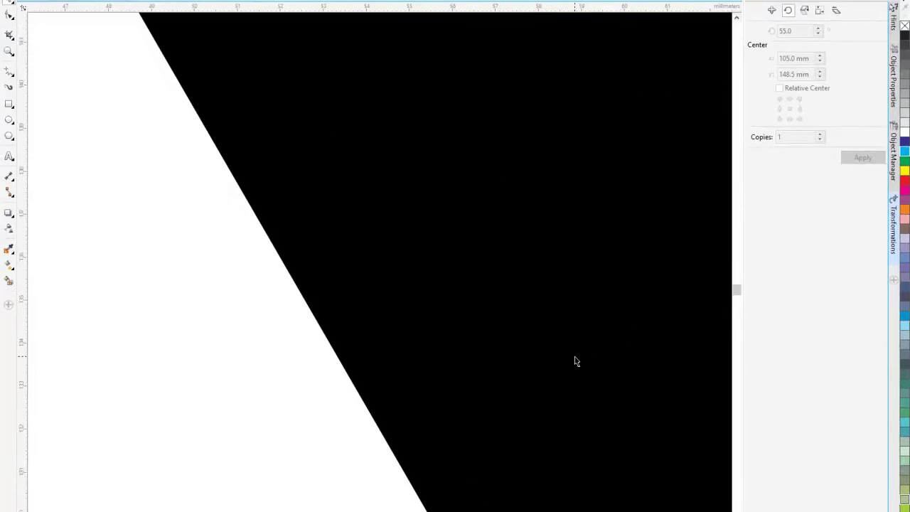
pyautogui.scroll(2, 576, 361)
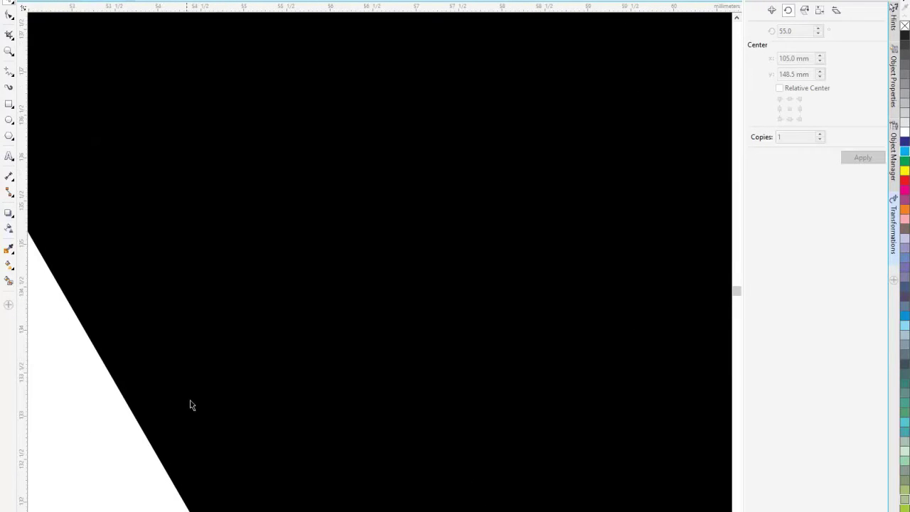
pyautogui.scroll(-10, 205, 305)
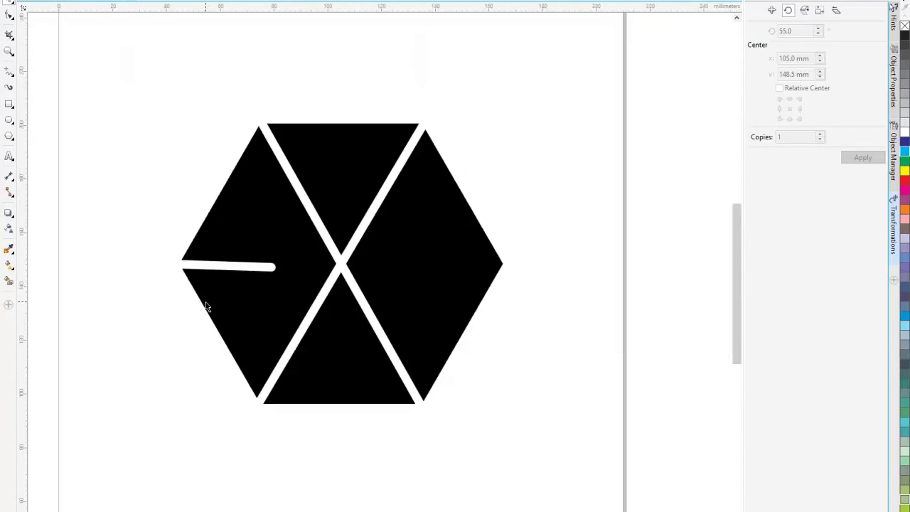
pyautogui.scroll(-3, 205, 306)
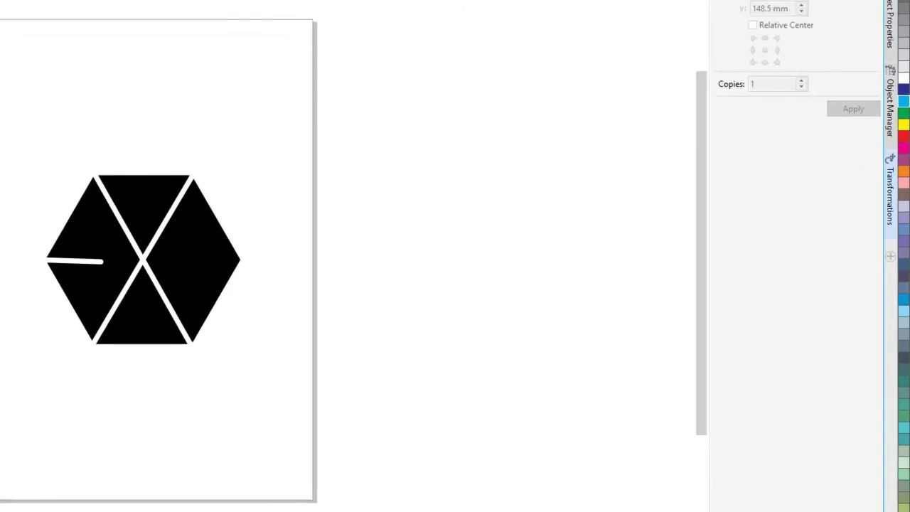
# Step: Add the text EXO below the hexagon emblem and format it in Bernard MT Condensed at 200 pt
pyautogui.click(87, 385)
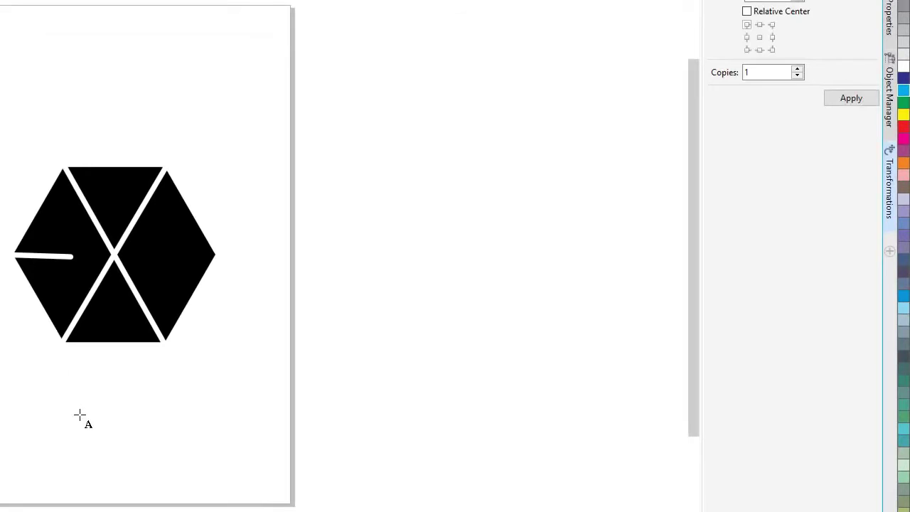
pyautogui.write('e')
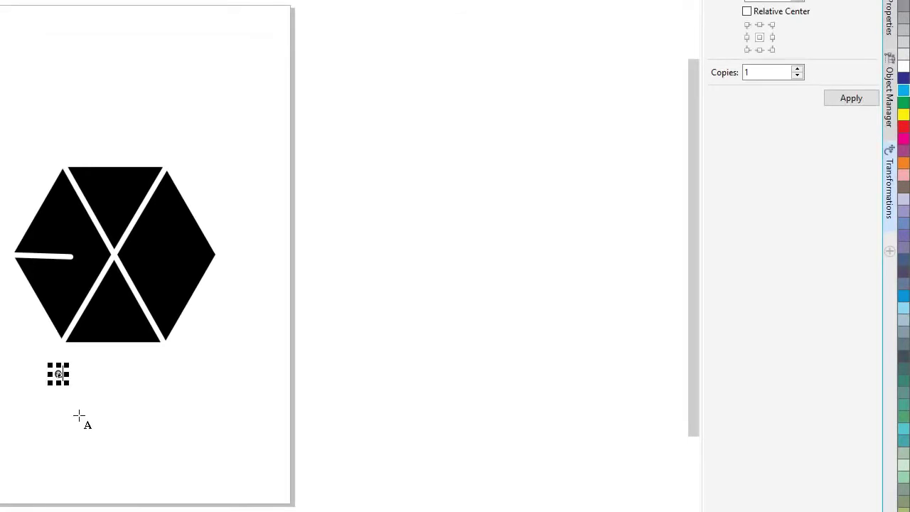
pyautogui.press('BackSpace')
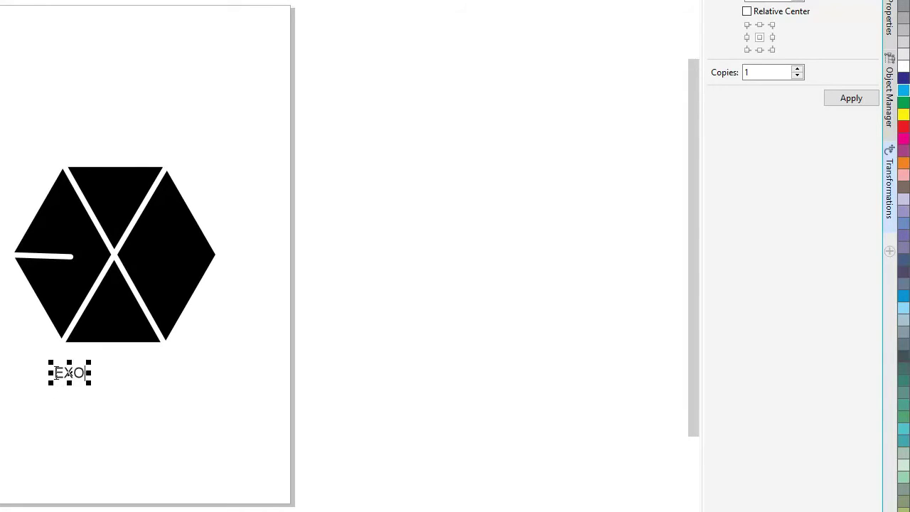
pyautogui.click(202, 66)
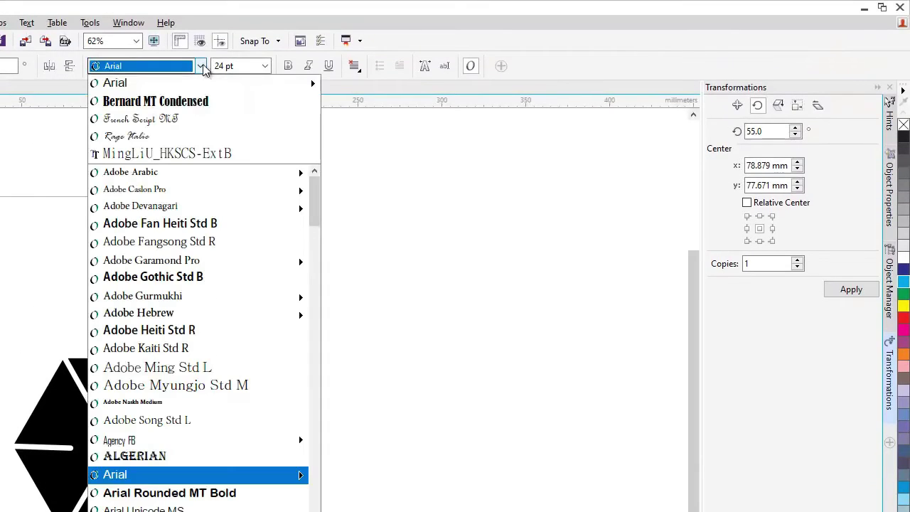
pyautogui.click(203, 101)
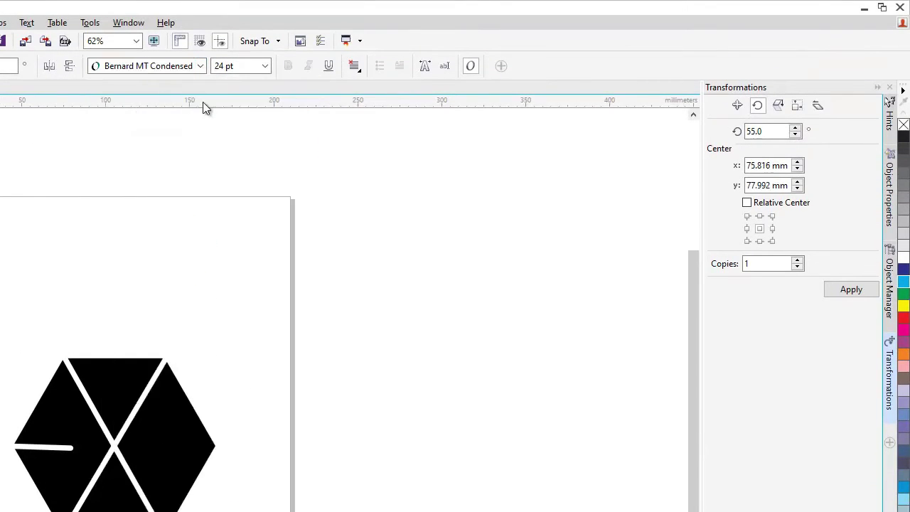
pyautogui.click(265, 66)
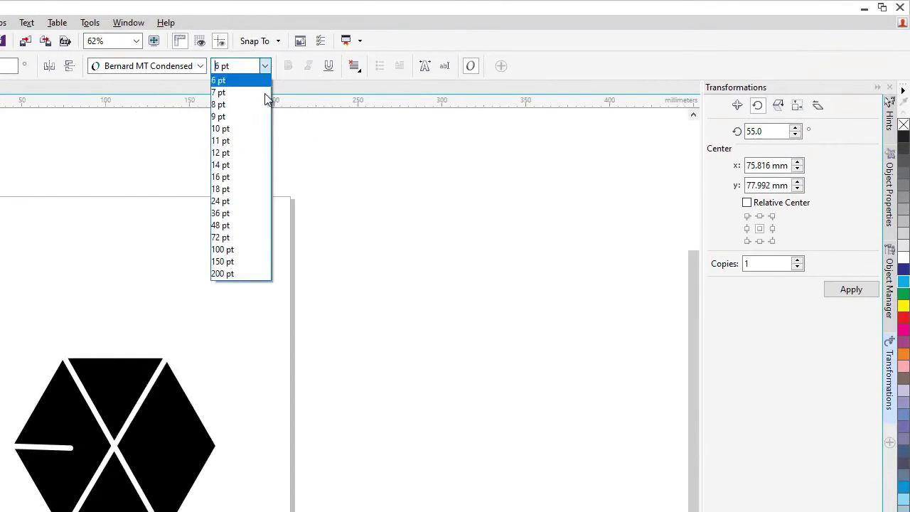
pyautogui.click(229, 273)
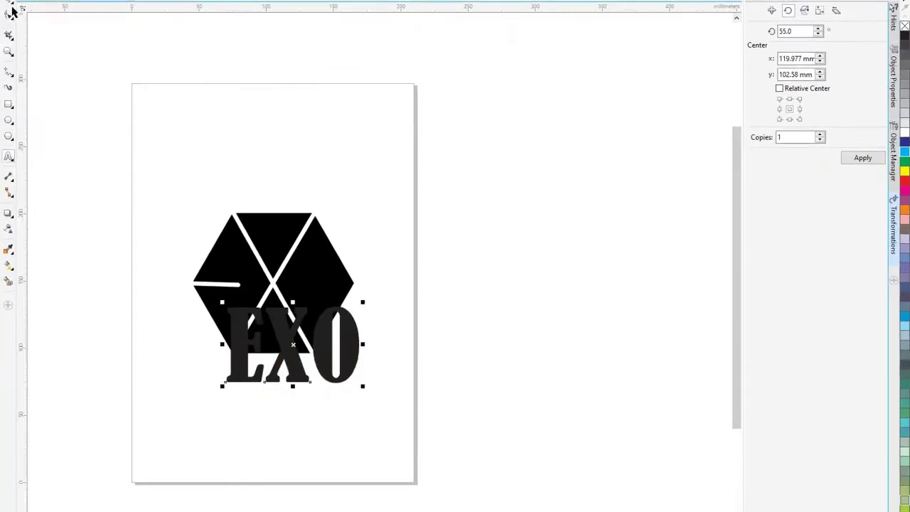
# Step: Move the EXO text directly beneath the hexagon emblem and select it
pyautogui.moveTo(292, 344); pyautogui.dragTo(276, 396)
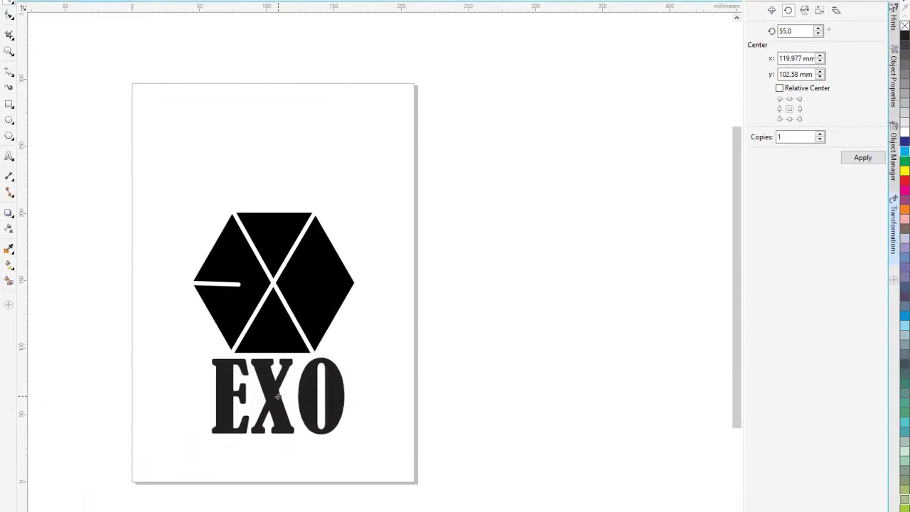
pyautogui.click(277, 396)
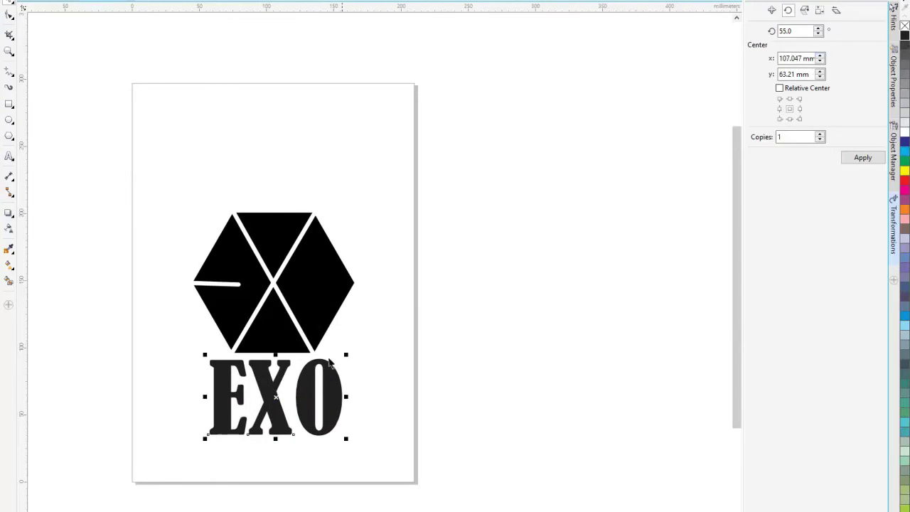
pyautogui.click(269, 377)
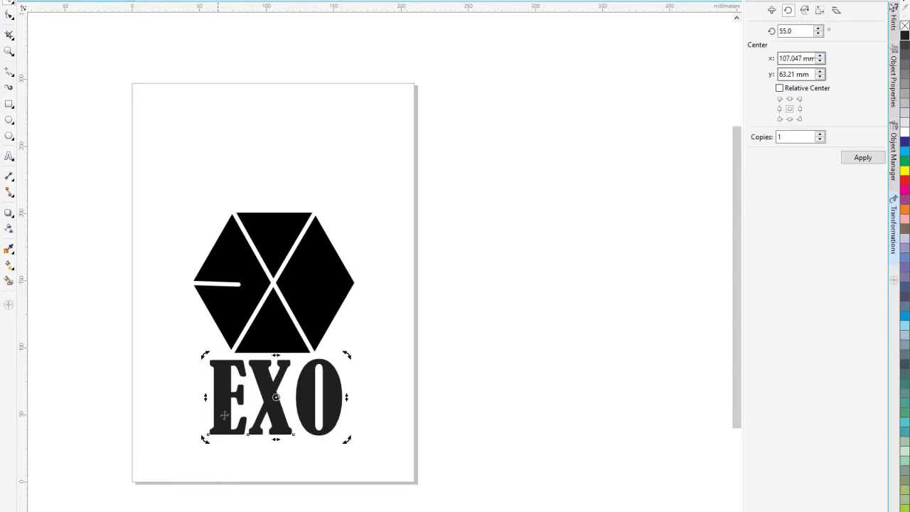
# Step: Fill the EXO text with solid black using CMYK values C100, M100, Y100 and K100, and deselect it
pyautogui.click(8, 264)
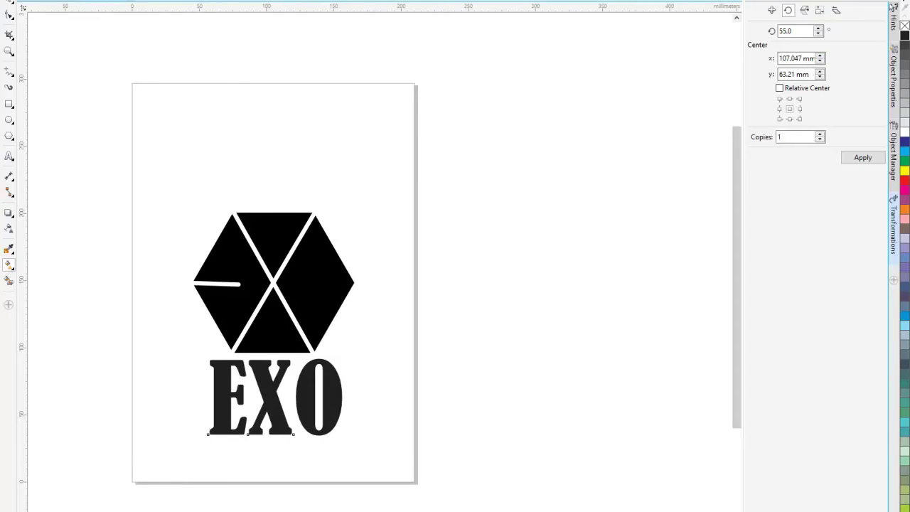
pyautogui.click(117, 1)
pyautogui.click(149, 4)
pyautogui.click(283, 233)
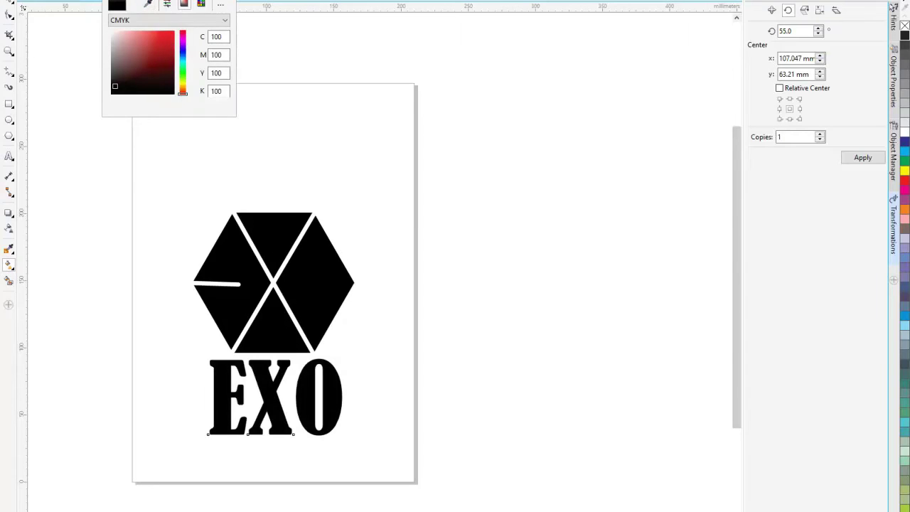
pyautogui.click(189, 1)
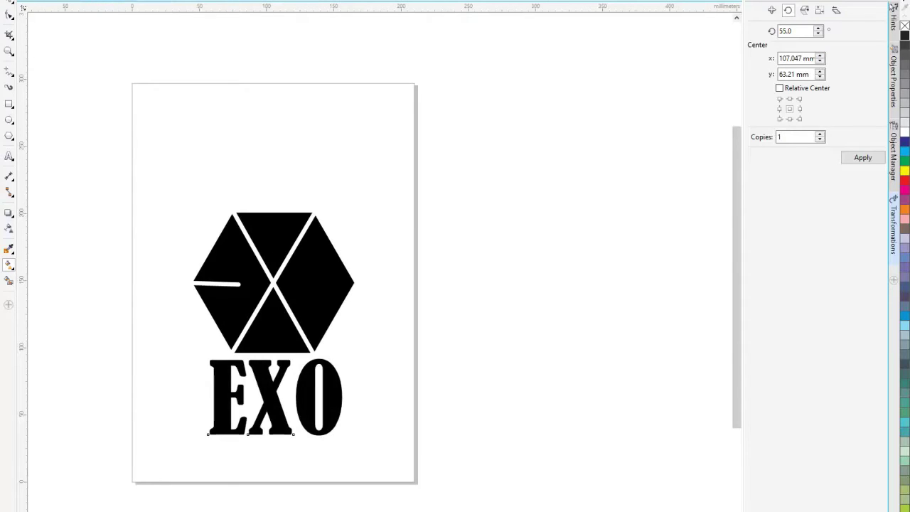
pyautogui.click(183, 175)
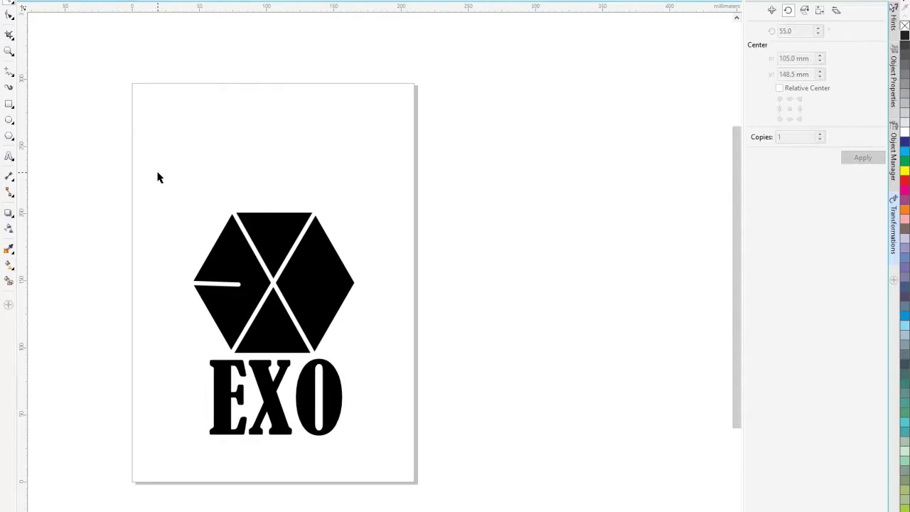
# Step: Move the hexagon emblem and EXO text upward together and centre them on the page
pyautogui.moveTo(159, 177); pyautogui.dragTo(389, 472)
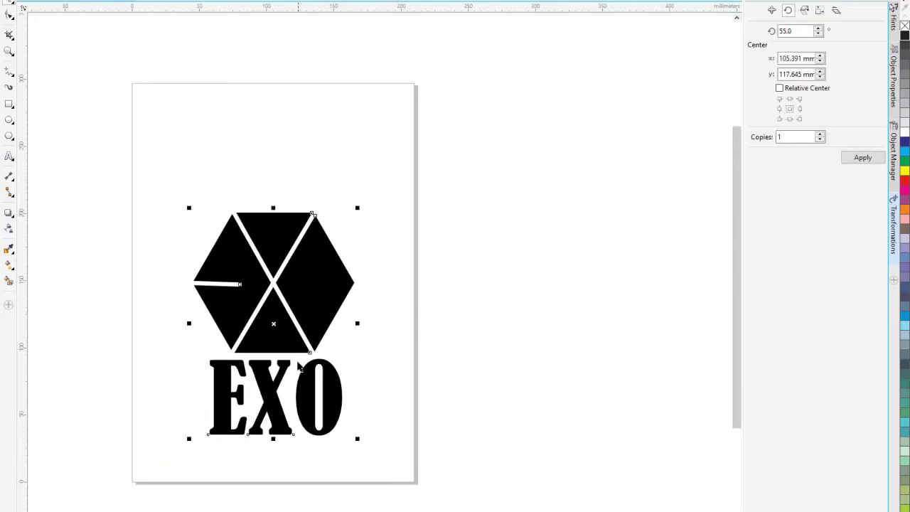
pyautogui.moveTo(297, 336); pyautogui.dragTo(294, 287)
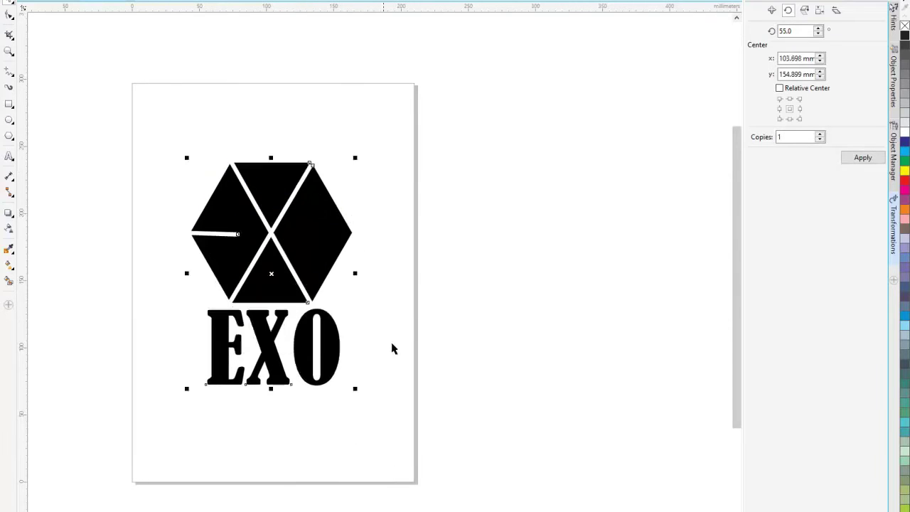
pyautogui.click(393, 348)
pyautogui.click(267, 256)
pyautogui.press('p')
pyautogui.click(390, 296)
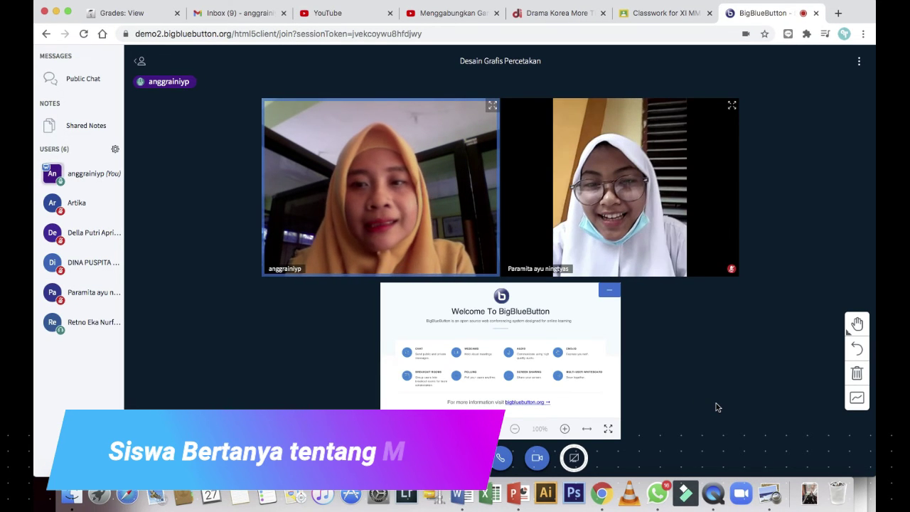
pyautogui.click(95, 288)
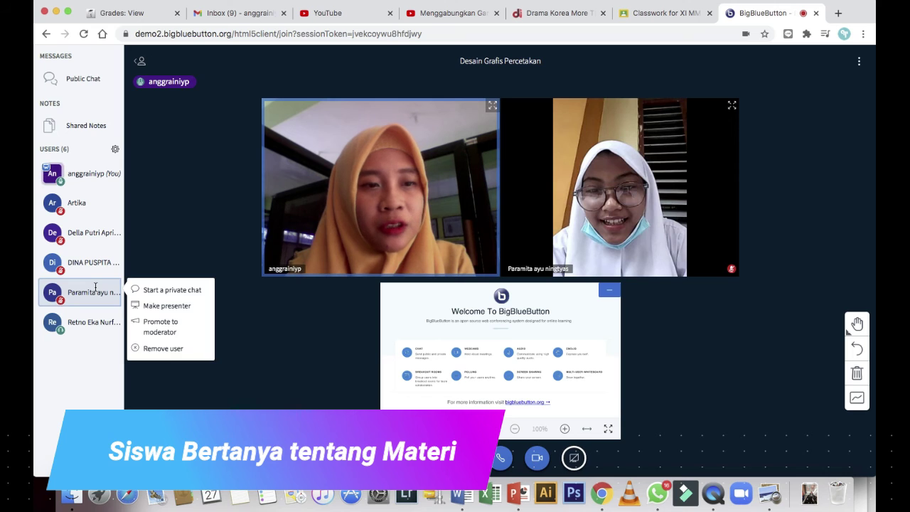
pyautogui.click(200, 250)
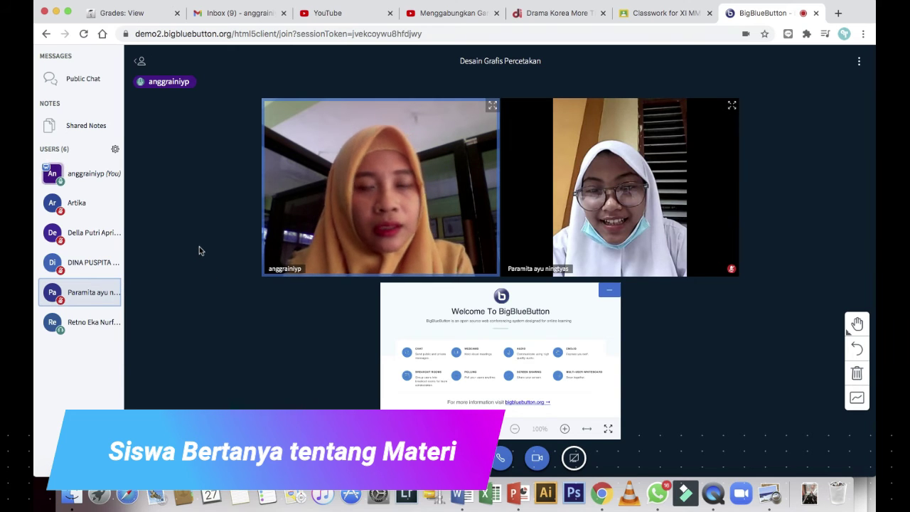
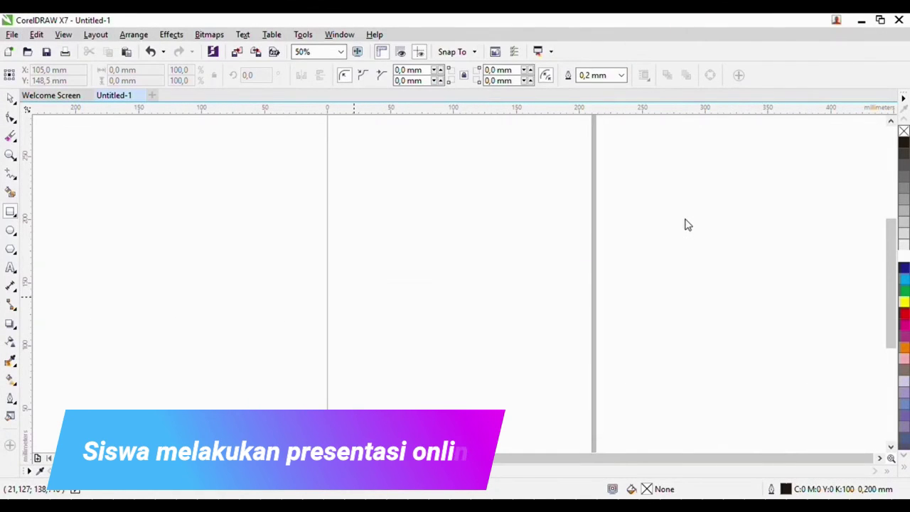
# Step: Draw a six-sided polygon about 95 mm wide and 110 mm high on the new page and rotate it 30 degrees
pyautogui.click(11, 249)
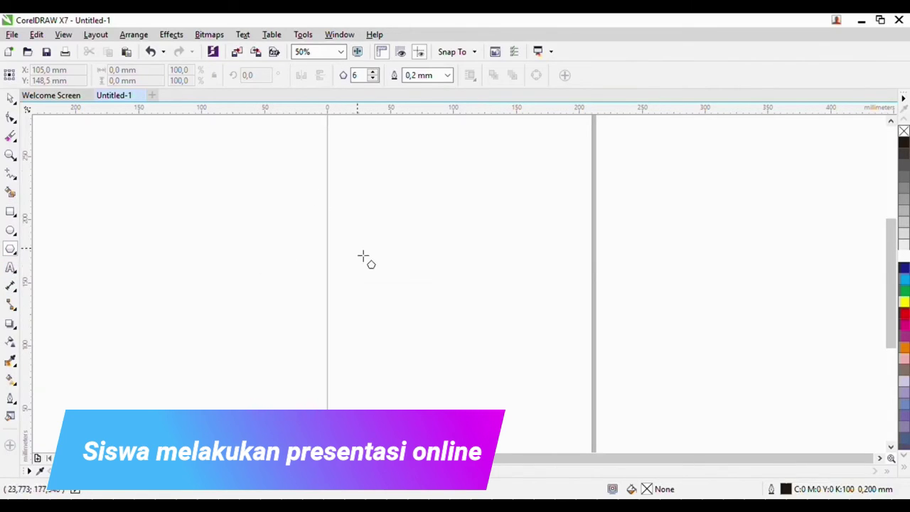
pyautogui.moveTo(351, 148); pyautogui.dragTo(491, 276)
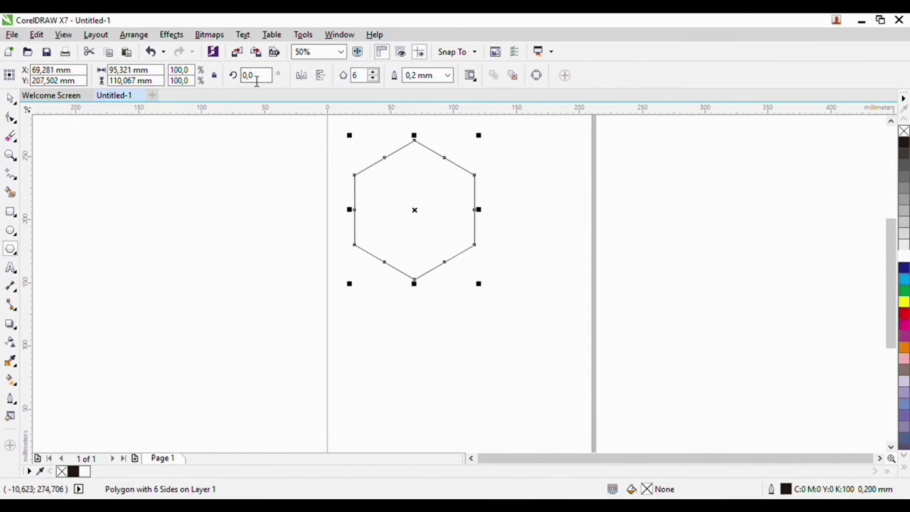
pyautogui.moveTo(262, 76); pyautogui.dragTo(234, 73)
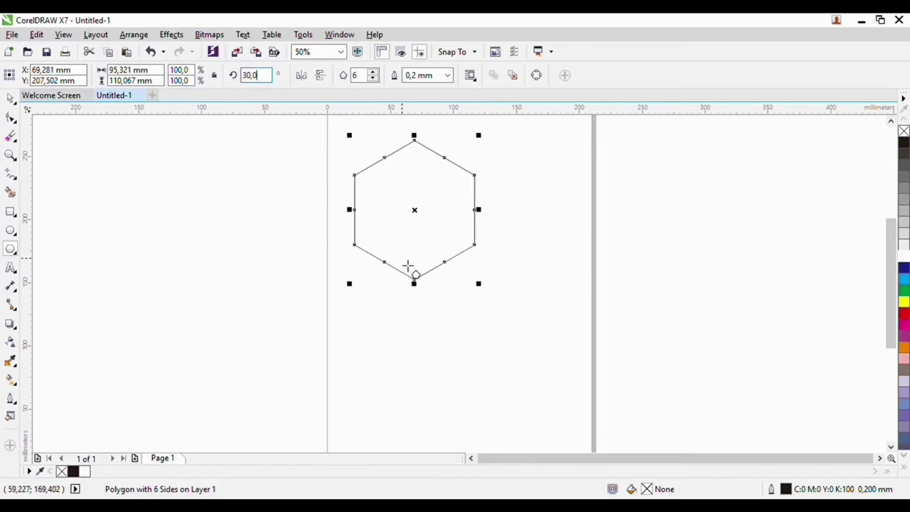
pyautogui.press('Return')
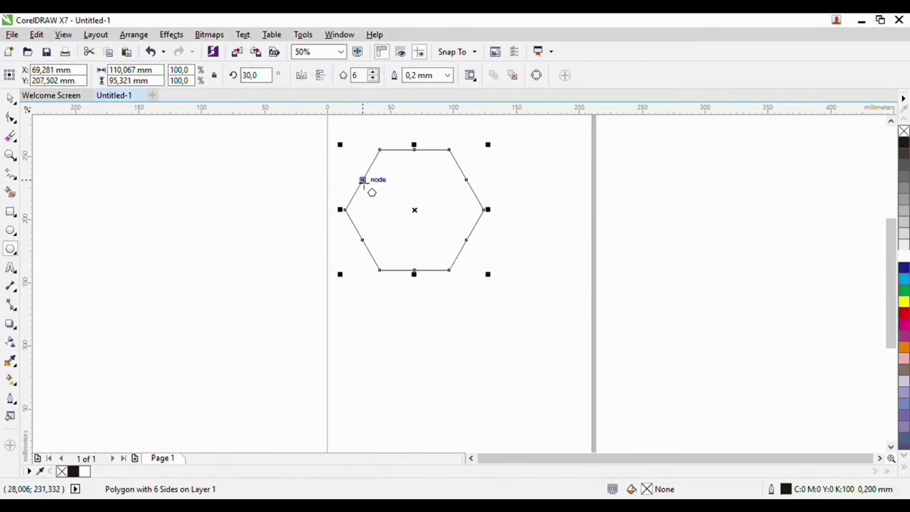
# Step: Centre the rotated hexagon on the page and deselect it
pyautogui.press('p')
pyautogui.click(482, 346)
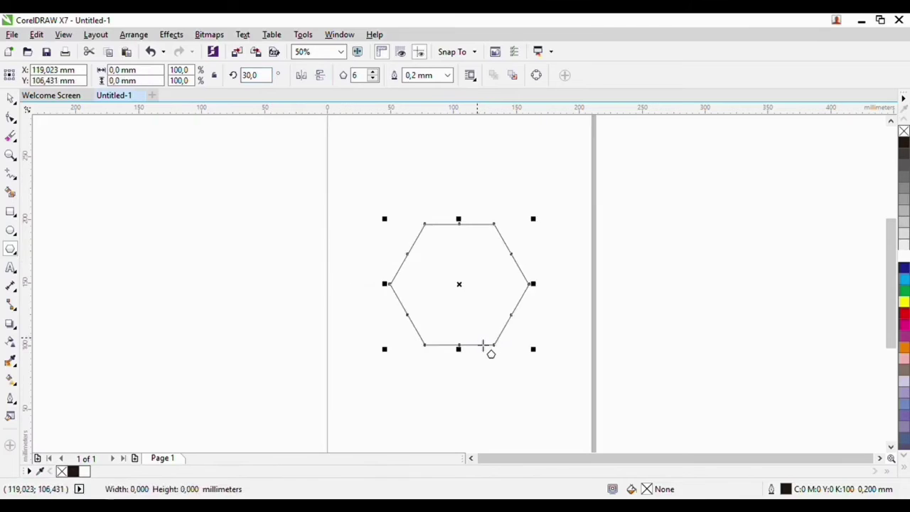
pyautogui.click(467, 416)
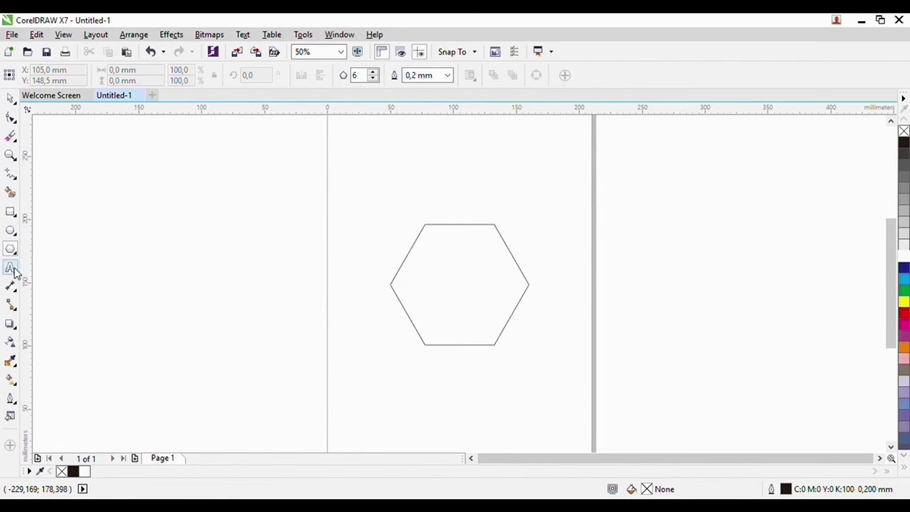
# Step: Draw a narrow vertical rectangle about 4 mm wide and 138 mm tall outside the page and place a copy to its left
pyautogui.click(10, 212)
pyautogui.moveTo(210, 190); pyautogui.dragTo(221, 372)
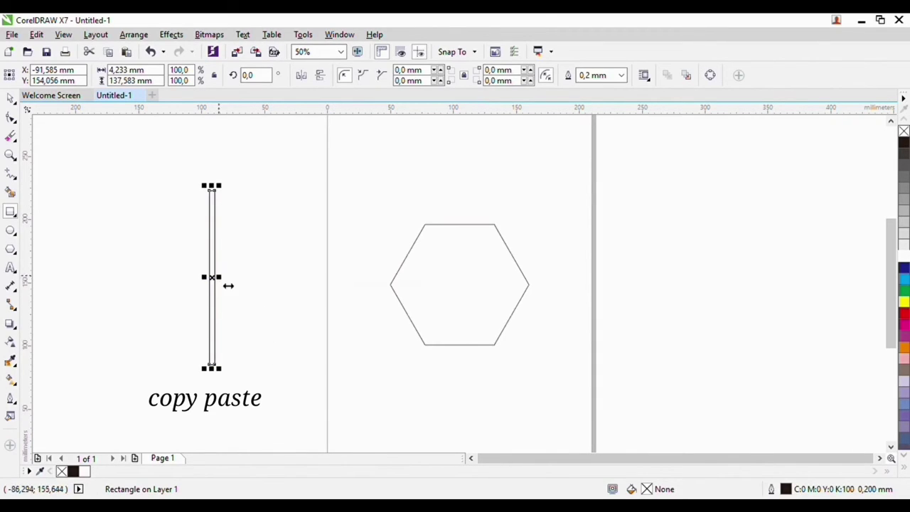
pyautogui.moveTo(218, 282); pyautogui.dragTo(176, 286)
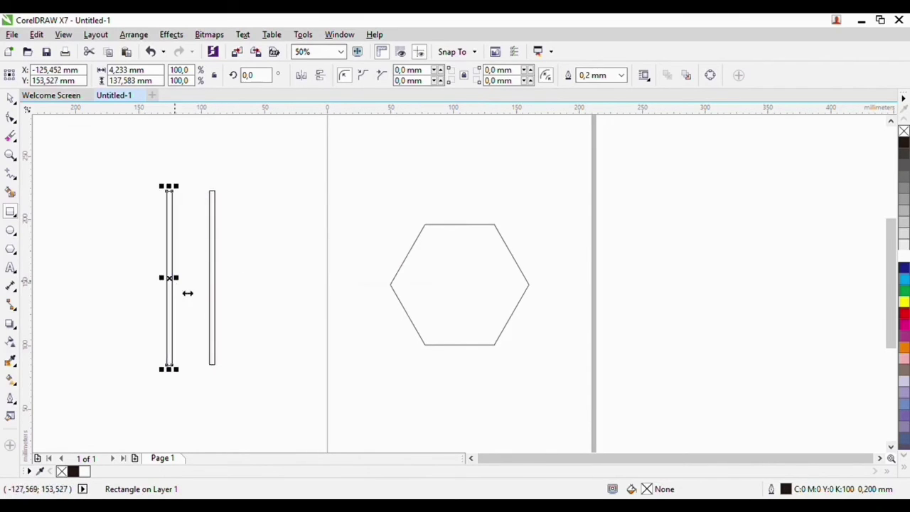
# Step: Draw a narrow horizontal rectangle about 61 mm wide and 4 mm tall beside the two vertical bars and deselect it
pyautogui.moveTo(73, 219); pyautogui.dragTo(141, 229)
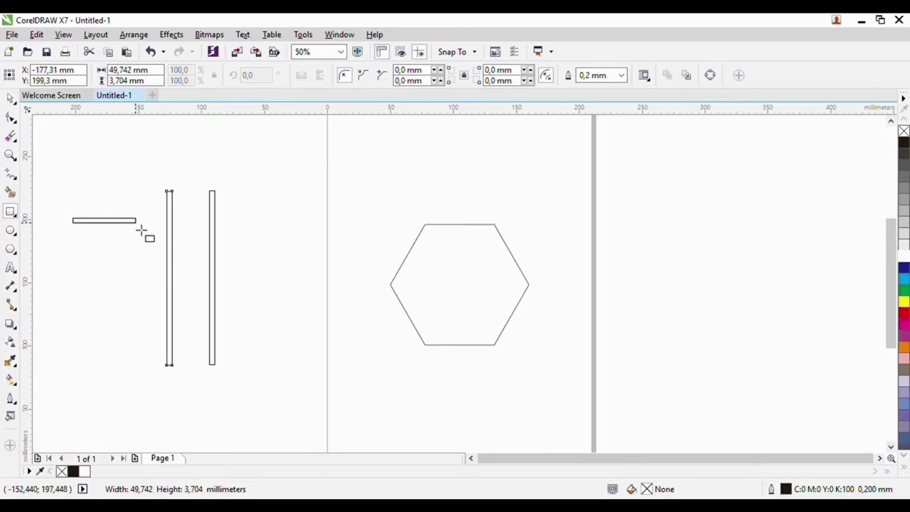
pyautogui.moveTo(141, 230); pyautogui.dragTo(142, 231)
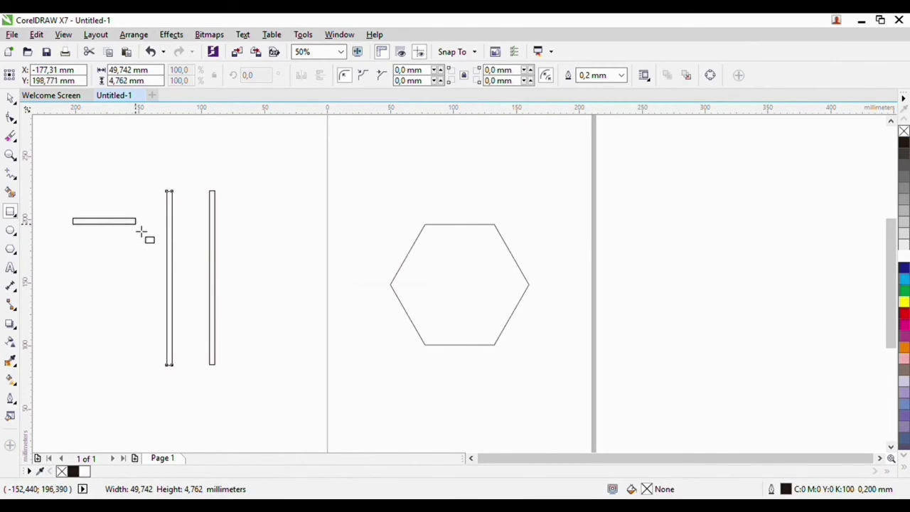
pyautogui.moveTo(142, 232); pyautogui.dragTo(155, 231)
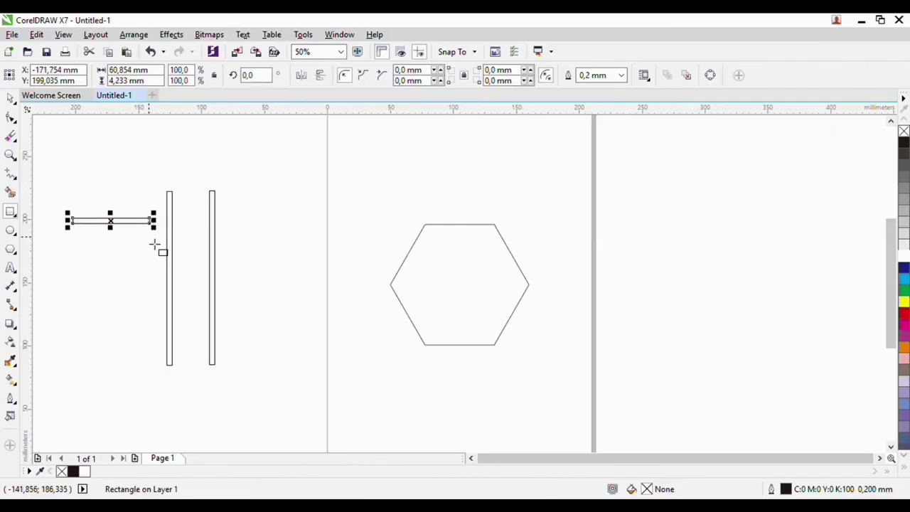
pyautogui.press('Escape')
# Step: Rotate the vertical bar nearest the page 30 degrees and centre it diagonally across the hexagon
pyautogui.click(215, 262)
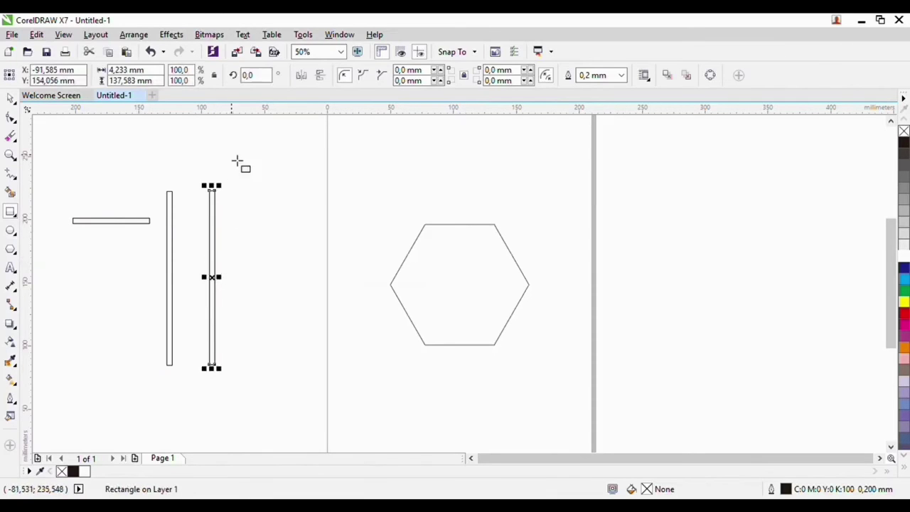
pyautogui.click(250, 75)
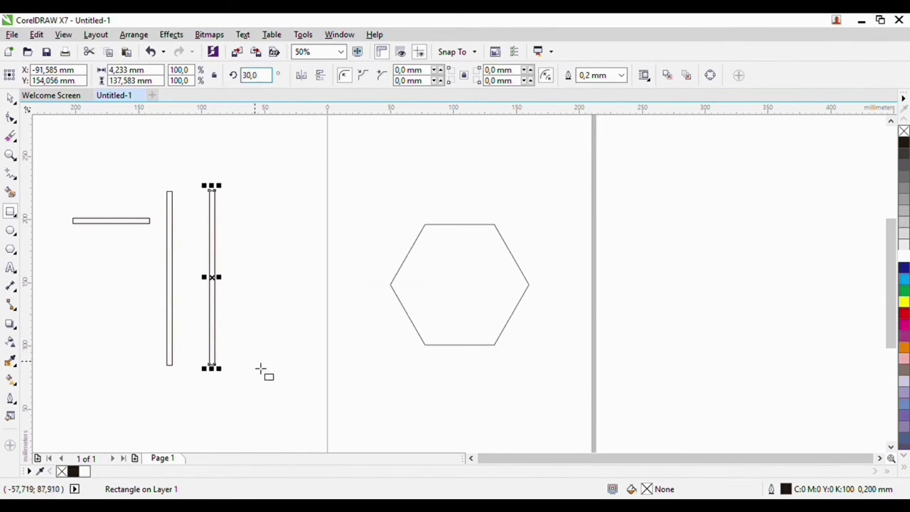
pyautogui.press('Return')
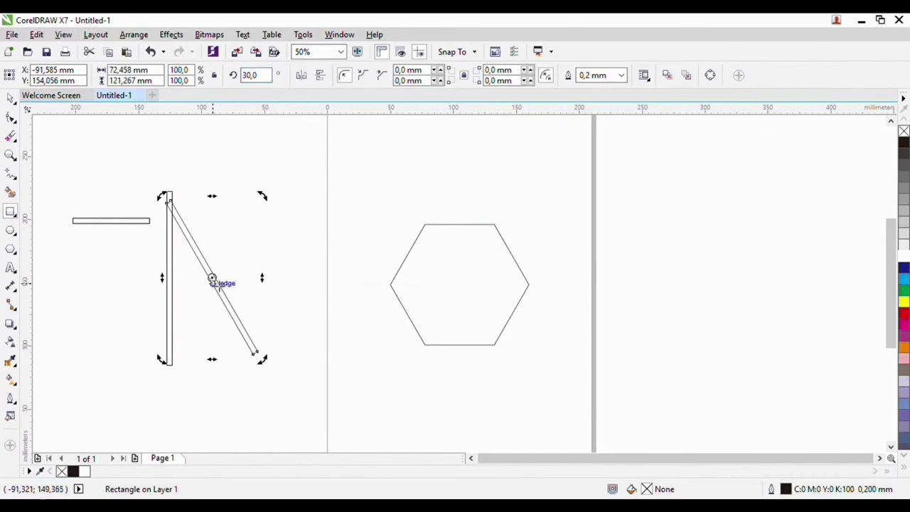
pyautogui.moveTo(221, 286); pyautogui.dragTo(466, 290)
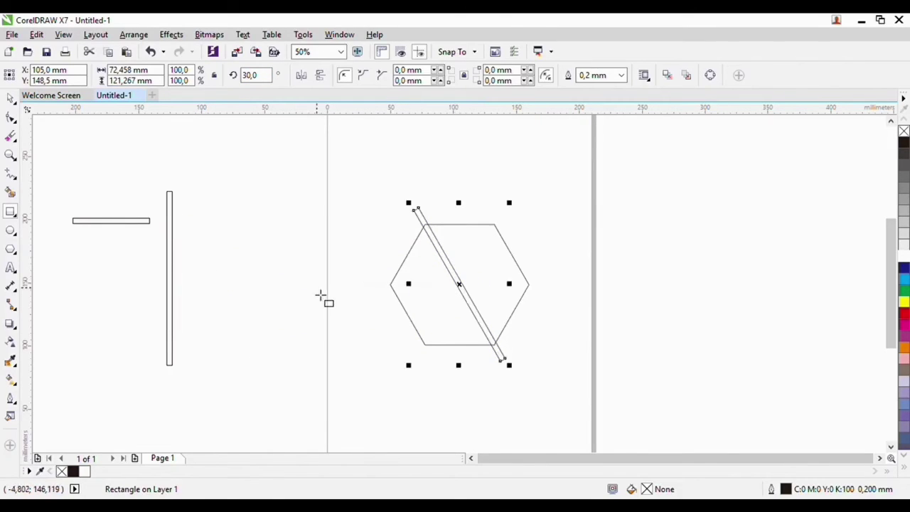
# Step: Rotate the remaining vertical bar 330 degrees and place it across the first diagonal so both cross at the hexagon's centre
pyautogui.click(171, 279)
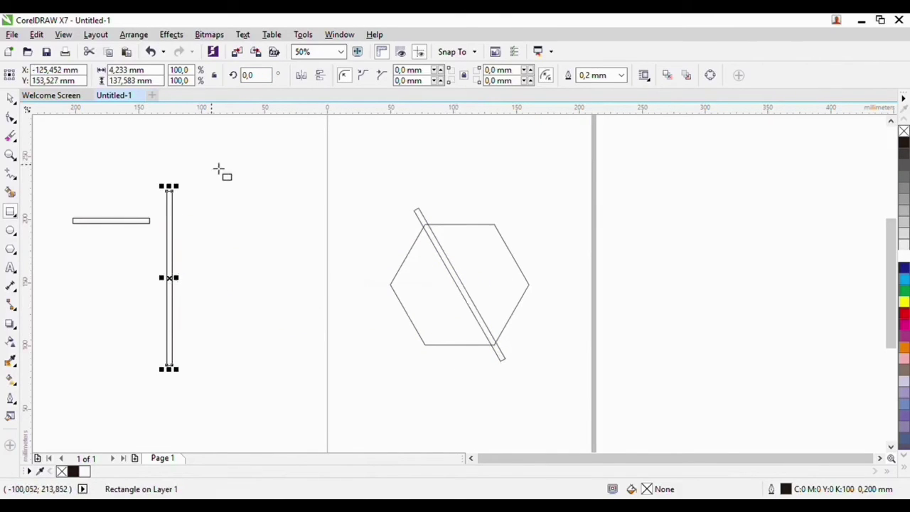
pyautogui.moveTo(262, 75); pyautogui.dragTo(233, 77)
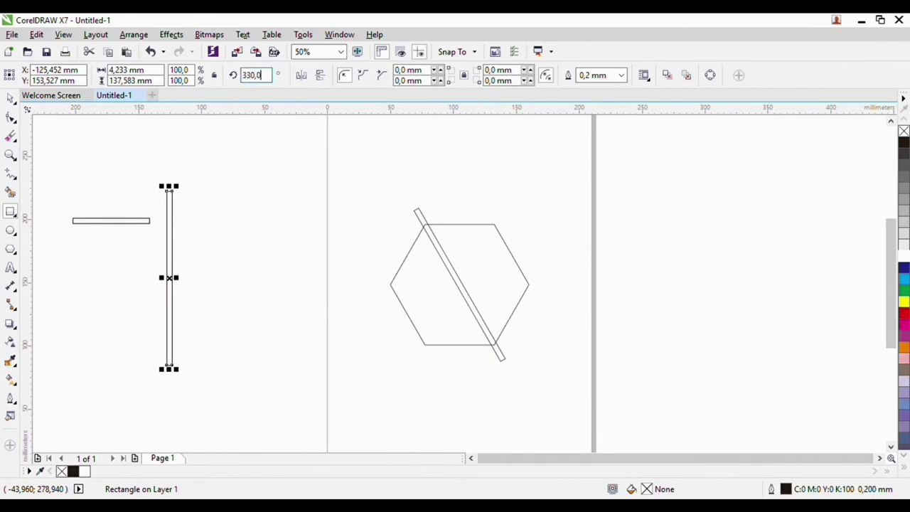
pyautogui.write('330,0')
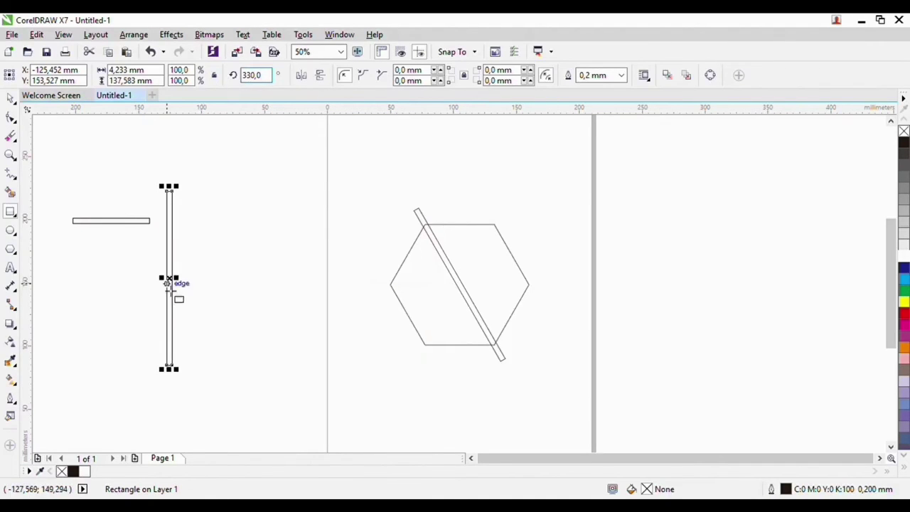
pyautogui.press('Return')
pyautogui.moveTo(173, 284); pyautogui.dragTo(465, 297)
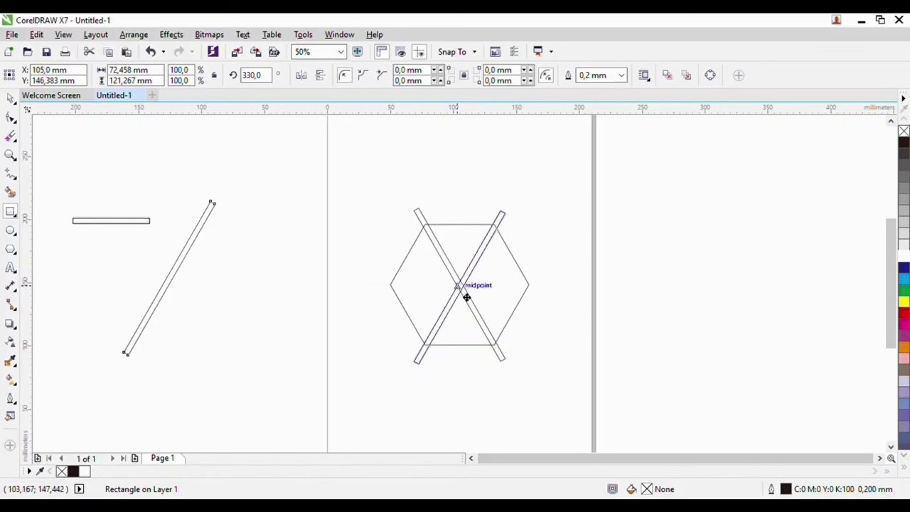
pyautogui.moveTo(467, 297); pyautogui.dragTo(464, 298)
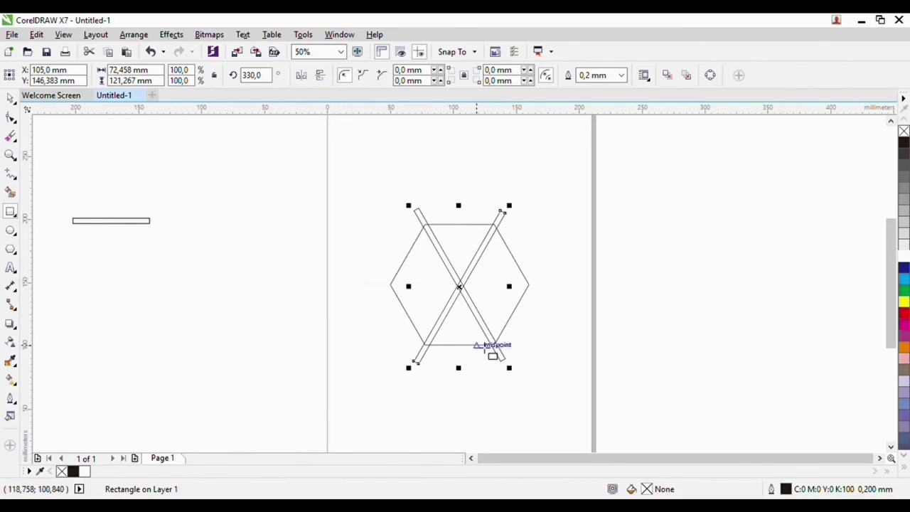
pyautogui.moveTo(490, 351); pyautogui.dragTo(483, 357)
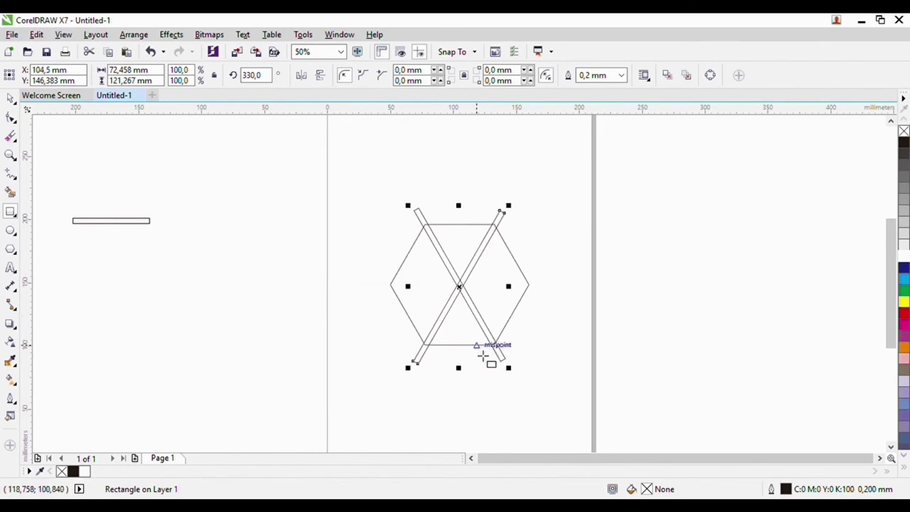
# Step: Move the horizontal bar onto the hexagon's left corner, overlapping its left side at mid-height
pyautogui.click(124, 224)
pyautogui.moveTo(119, 226); pyautogui.dragTo(161, 233)
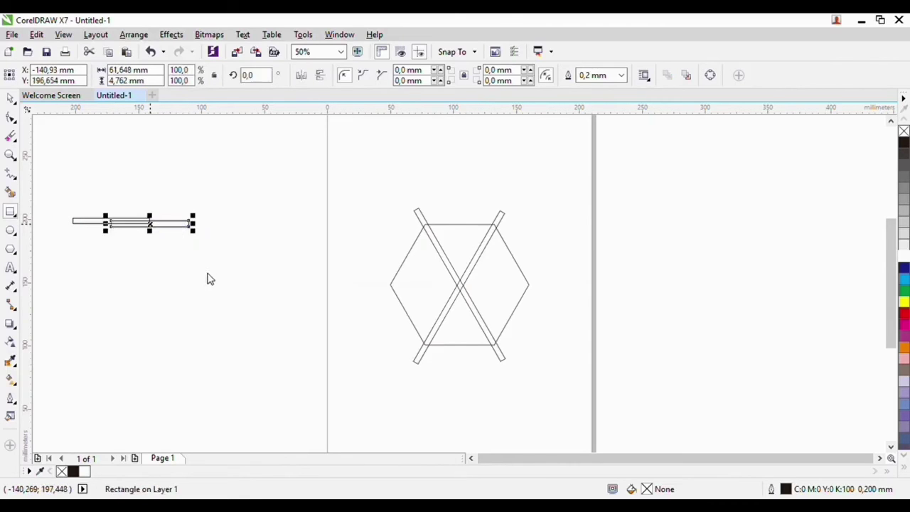
pyautogui.press('Delete')
pyautogui.moveTo(126, 234); pyautogui.dragTo(393, 294)
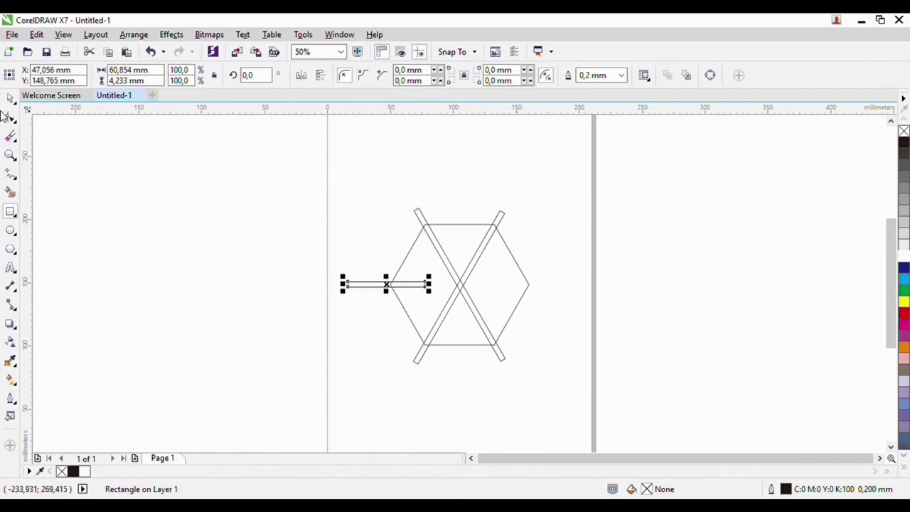
# Step: Round the horizontal bar's corners to a radius of about 2.1 mm with the Shape tool and deselect it
pyautogui.click(11, 119)
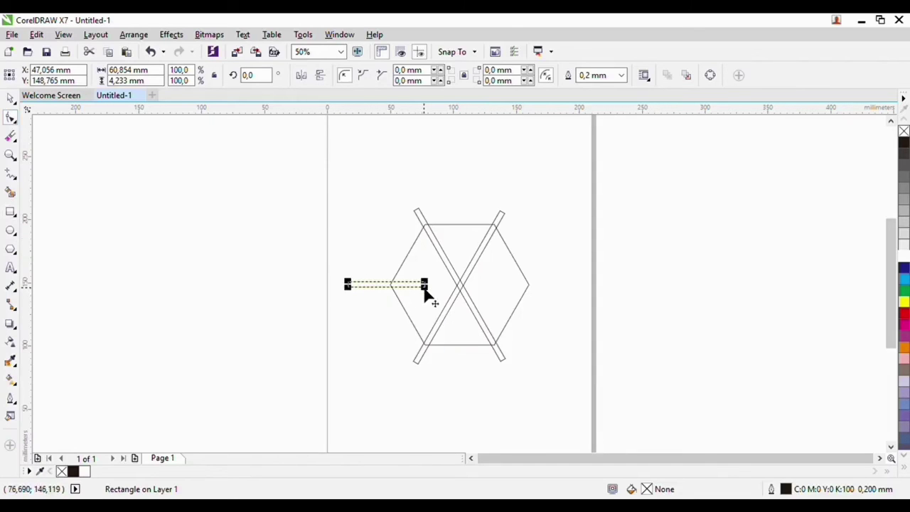
pyautogui.moveTo(424, 292); pyautogui.dragTo(420, 293)
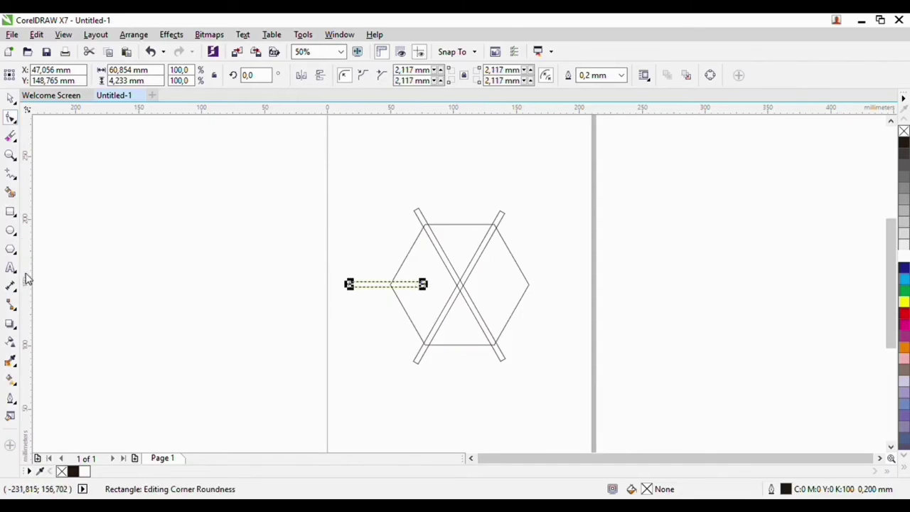
pyautogui.click(12, 250)
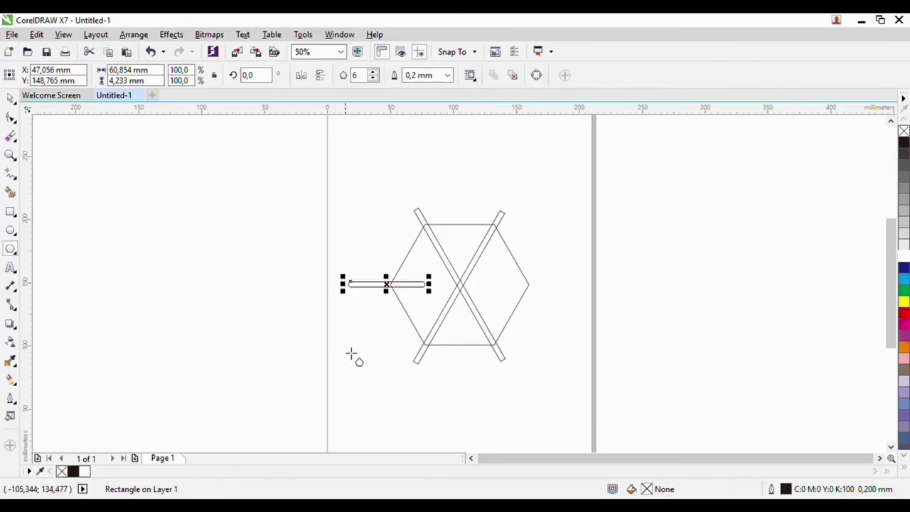
pyautogui.click(372, 333)
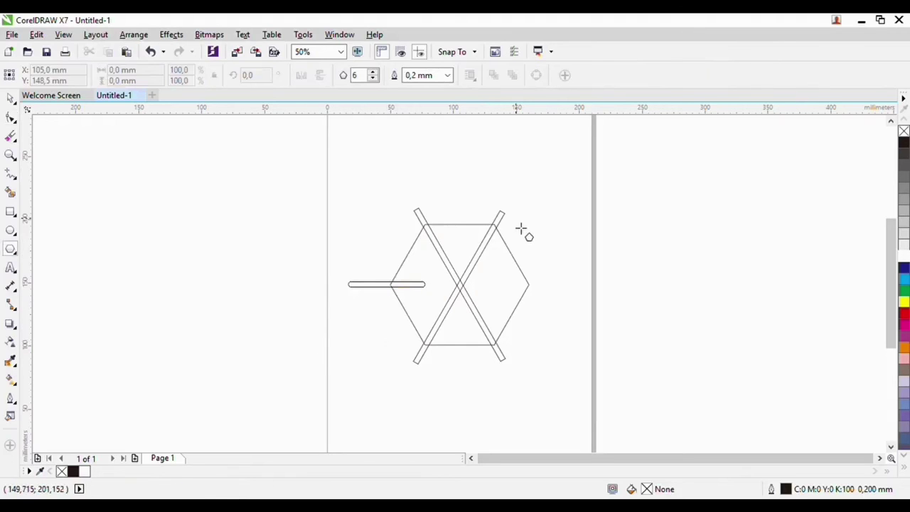
# Step: Fill the hexagon black and fill the two diagonal bars and the horizontal bar white
pyautogui.click(460, 249)
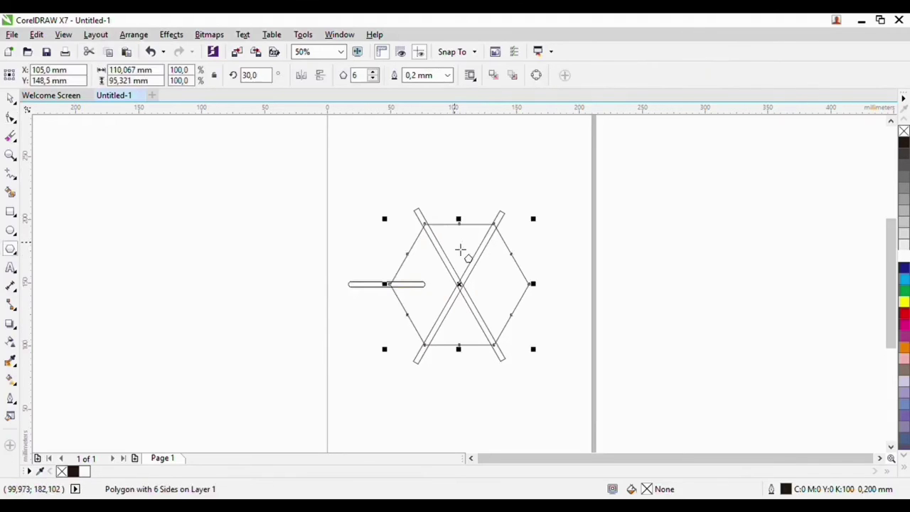
pyautogui.click(902, 144)
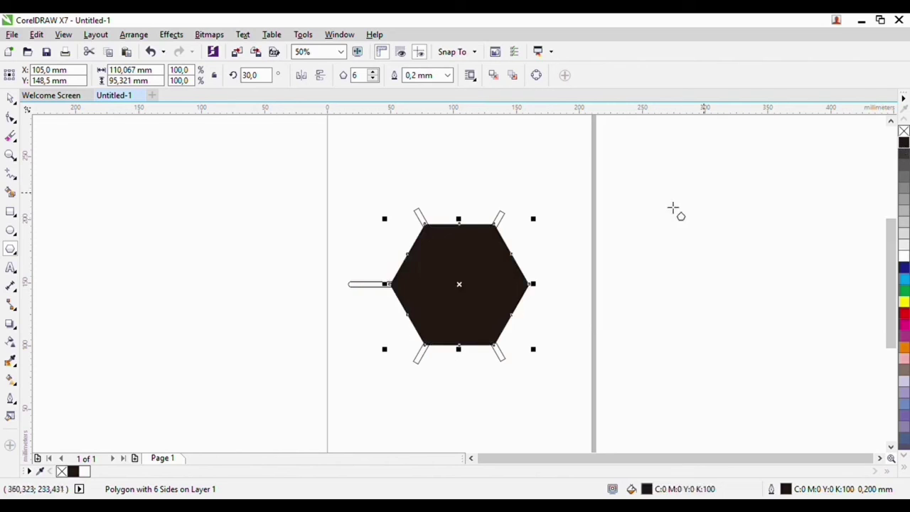
pyautogui.click(504, 220)
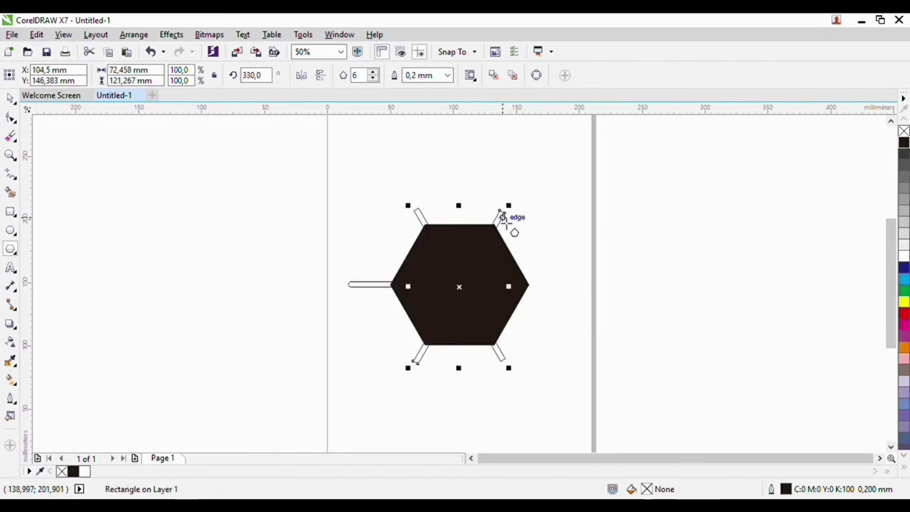
pyautogui.click(902, 256)
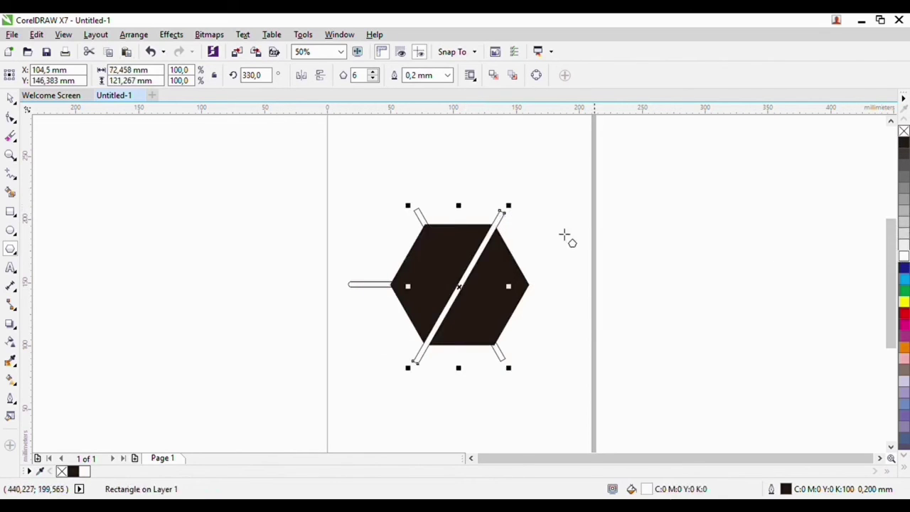
pyautogui.click(418, 212)
pyautogui.click(902, 256)
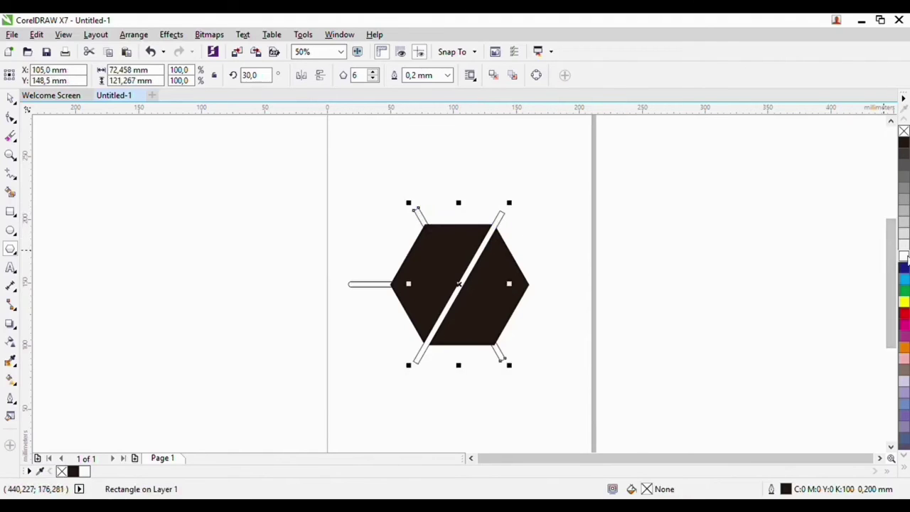
pyautogui.click(384, 284)
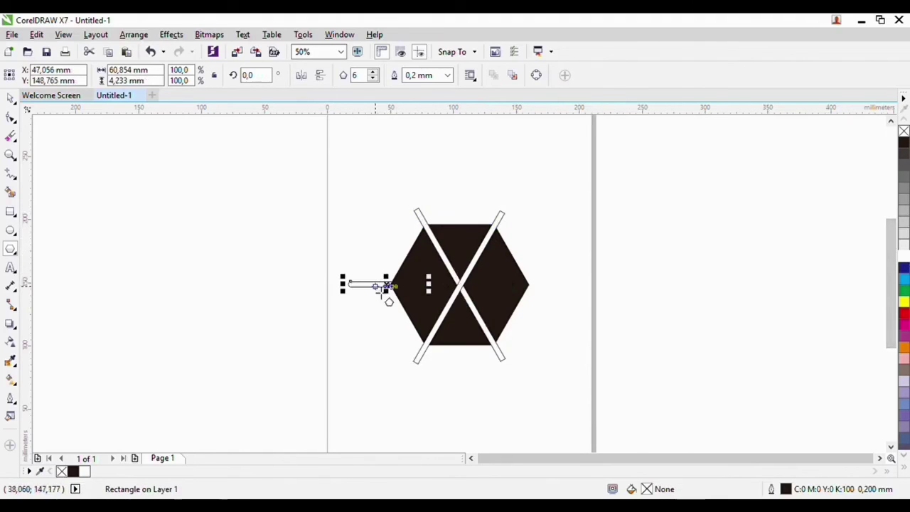
pyautogui.click(902, 256)
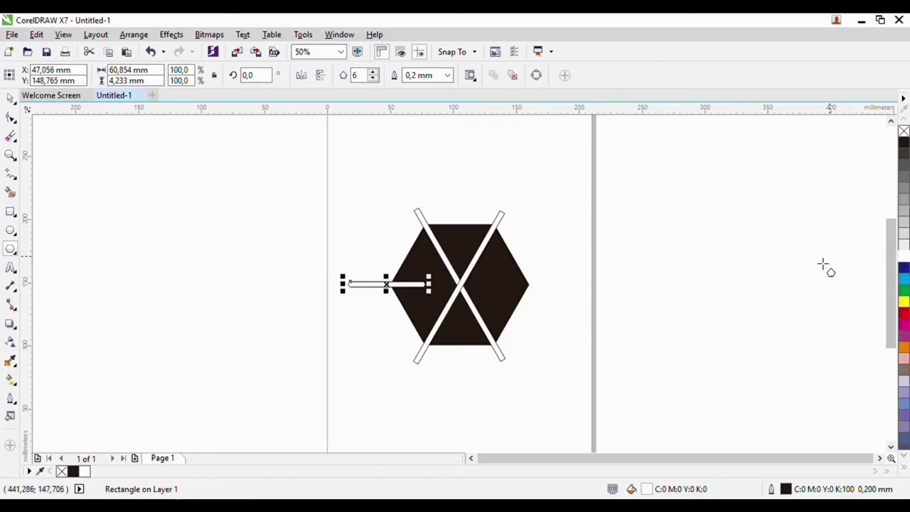
# Step: Change the outlines of both diagonal bars and the horizontal bar to white and deselect everything
pyautogui.click(506, 226)
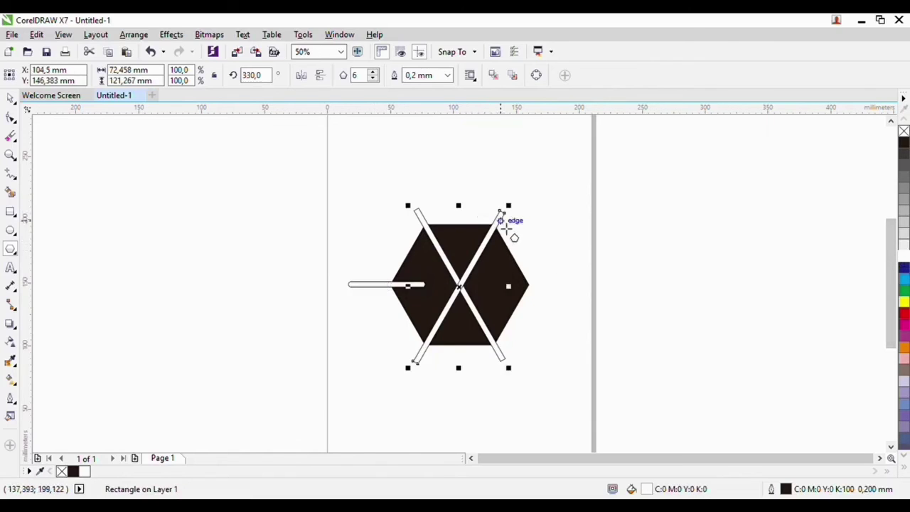
pyautogui.doubleClick(785, 489)
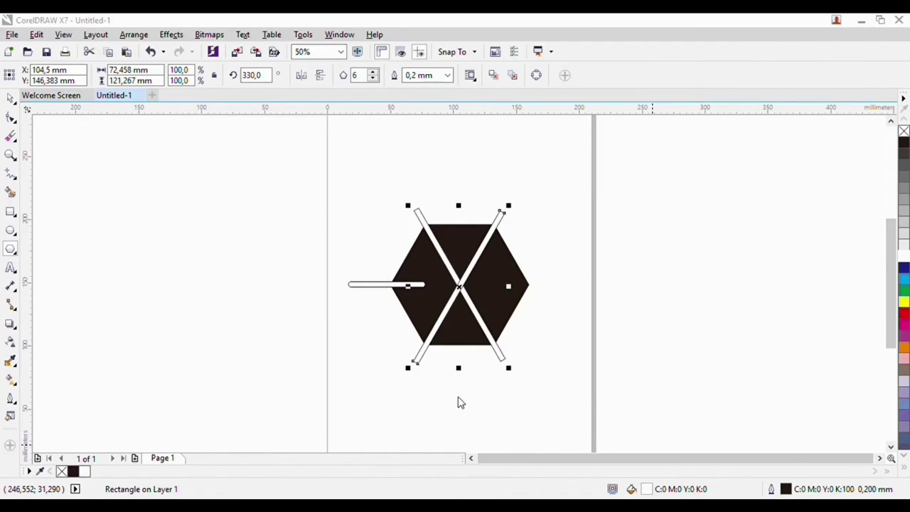
pyautogui.click(423, 217)
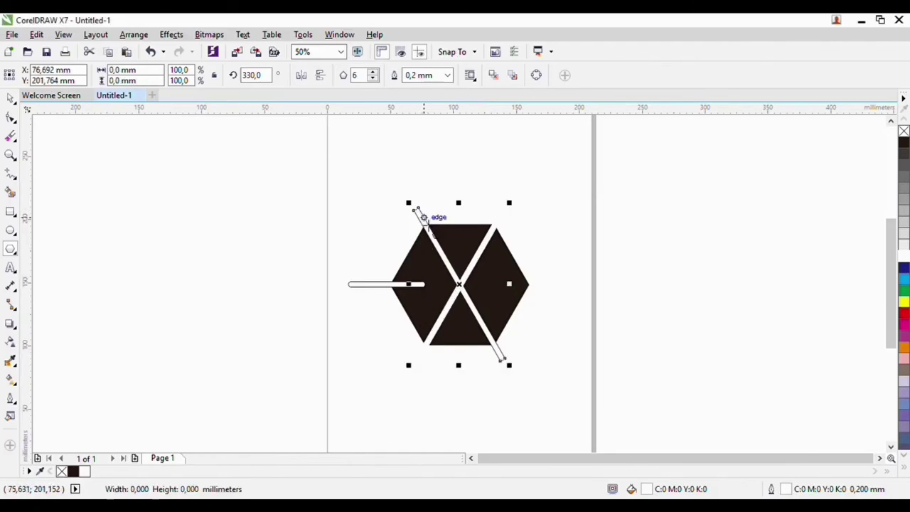
pyautogui.doubleClick(771, 486)
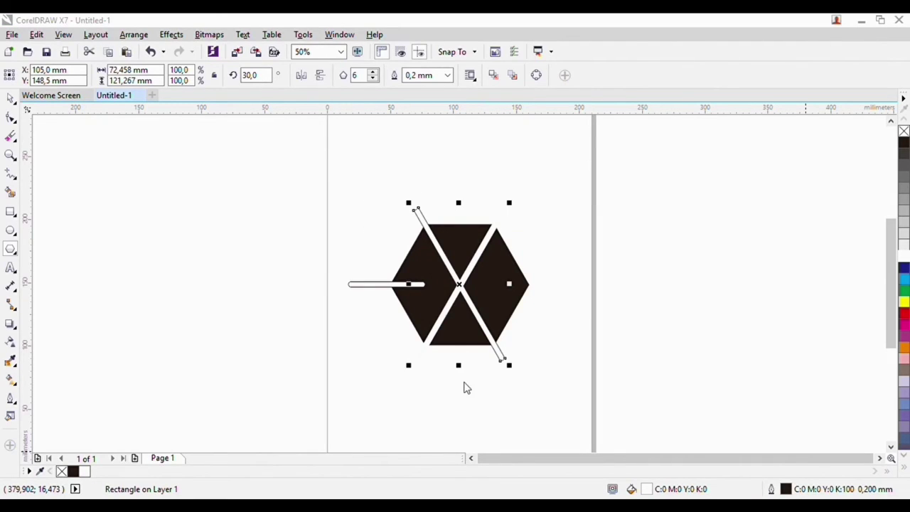
pyautogui.click(383, 285)
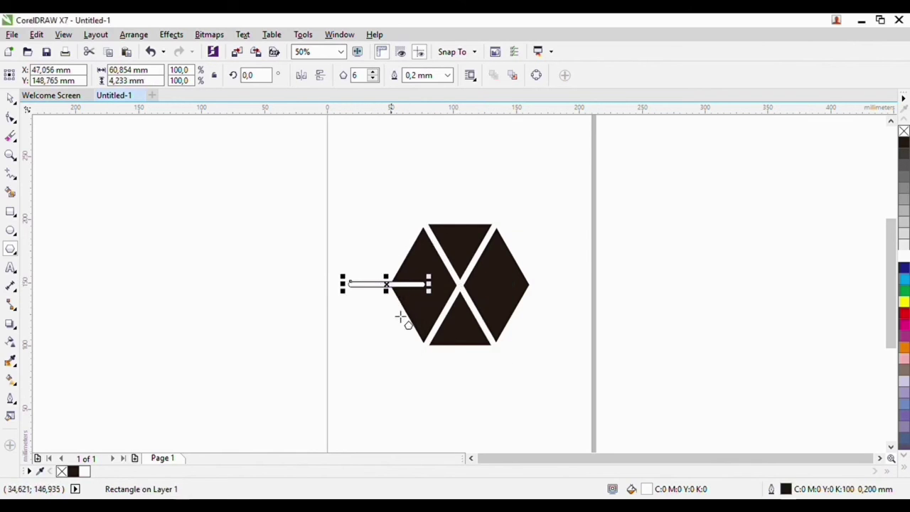
pyautogui.doubleClick(785, 489)
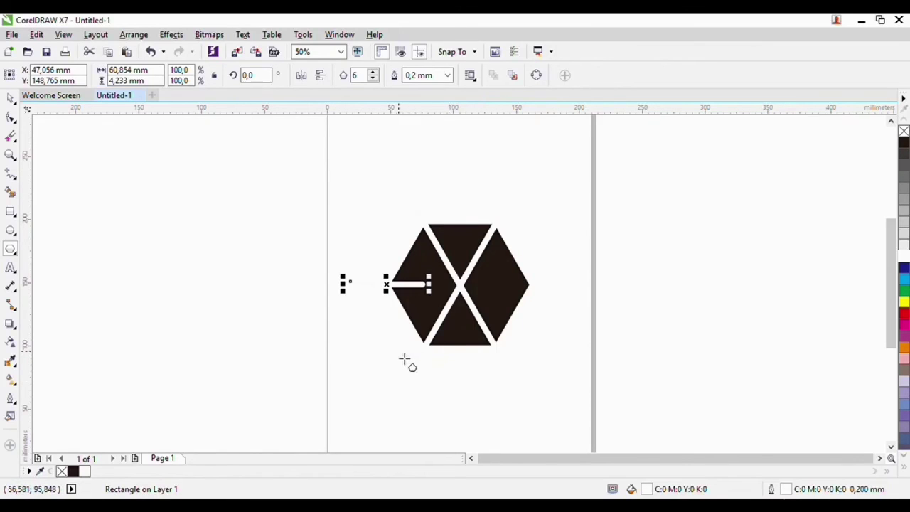
pyautogui.press('Escape')
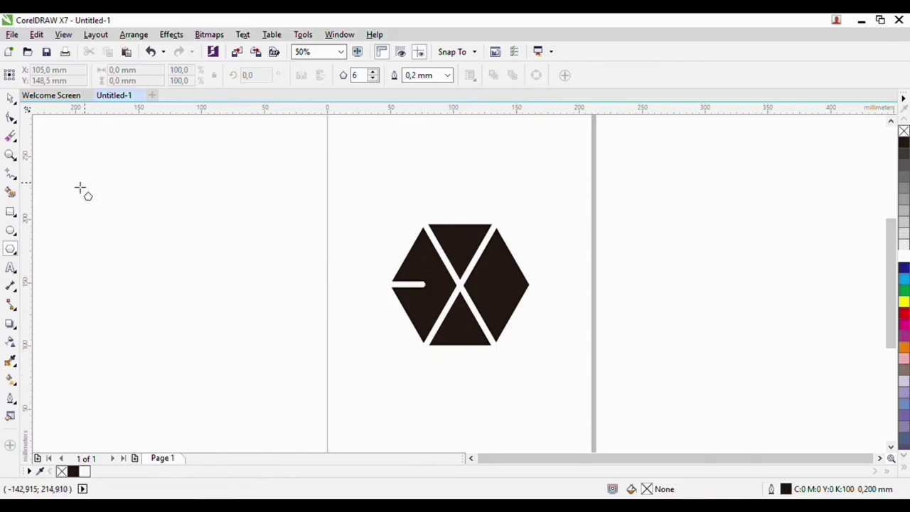
# Step: Add the artistic text "EXO" just below the hexagon
pyautogui.click(9, 100)
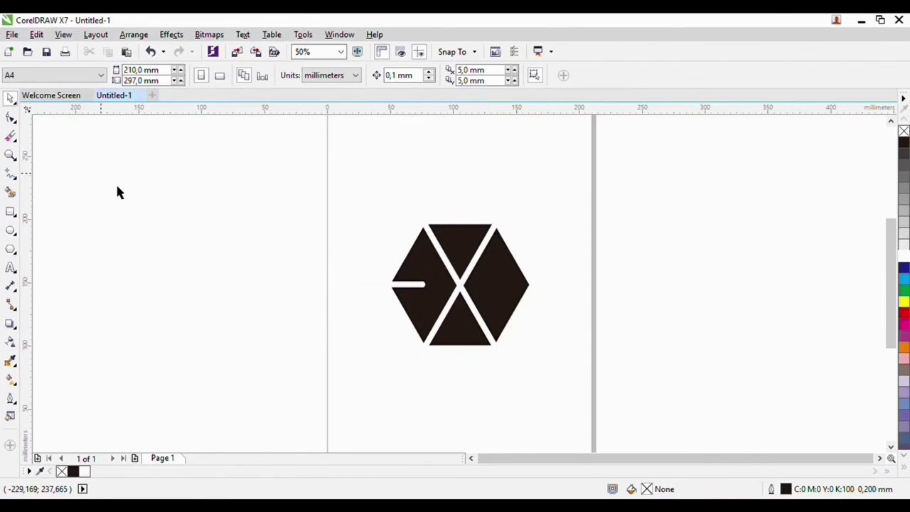
pyautogui.moveTo(375, 195); pyautogui.dragTo(536, 384)
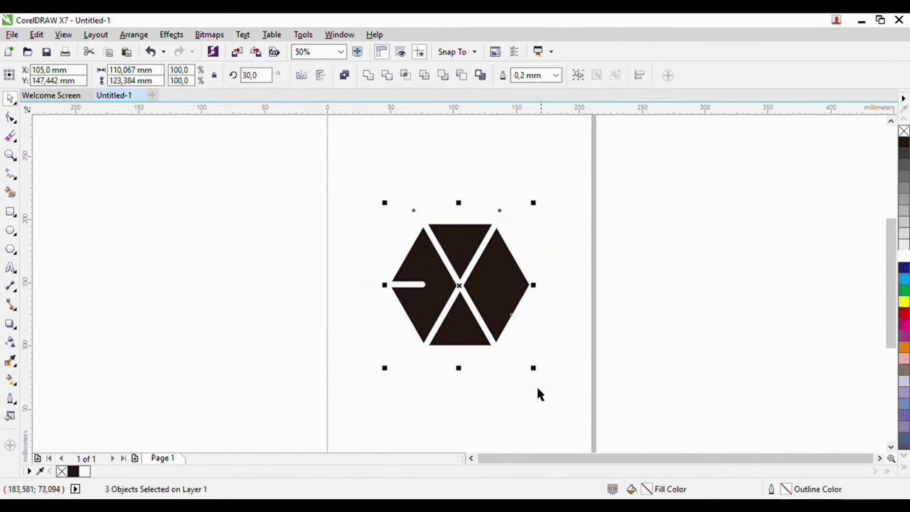
pyautogui.click(10, 267)
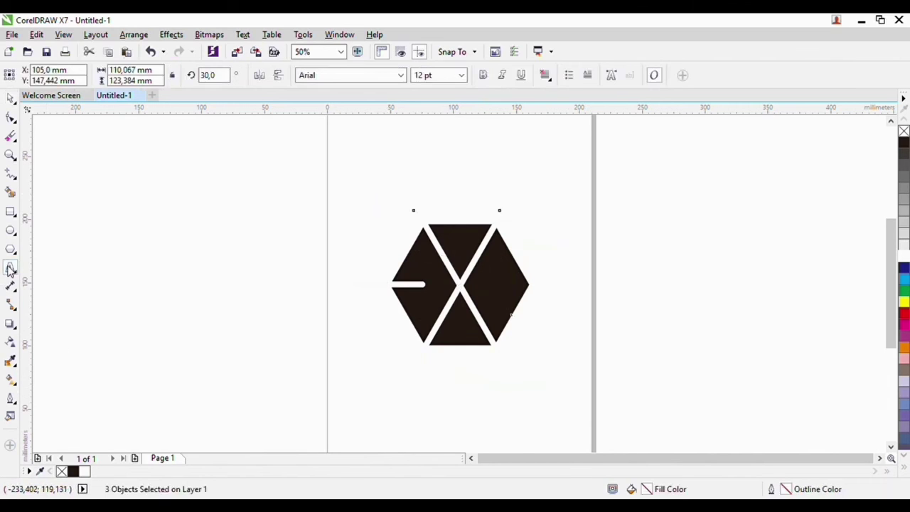
pyautogui.click(405, 375)
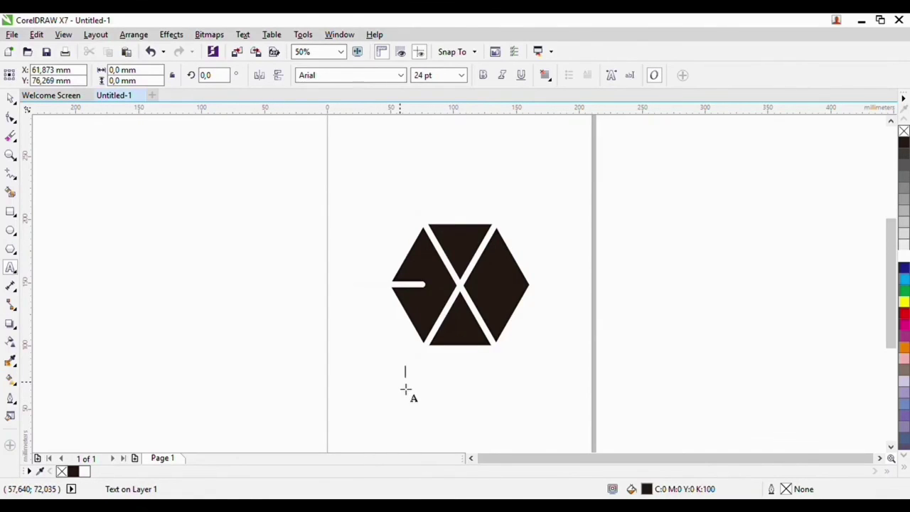
pyautogui.press('Escape')
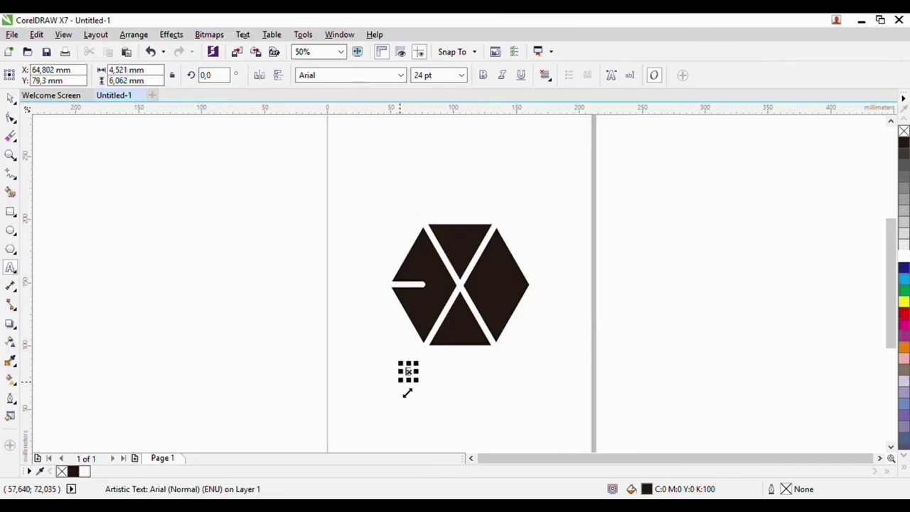
pyautogui.write('XO')
pyautogui.press('Escape')
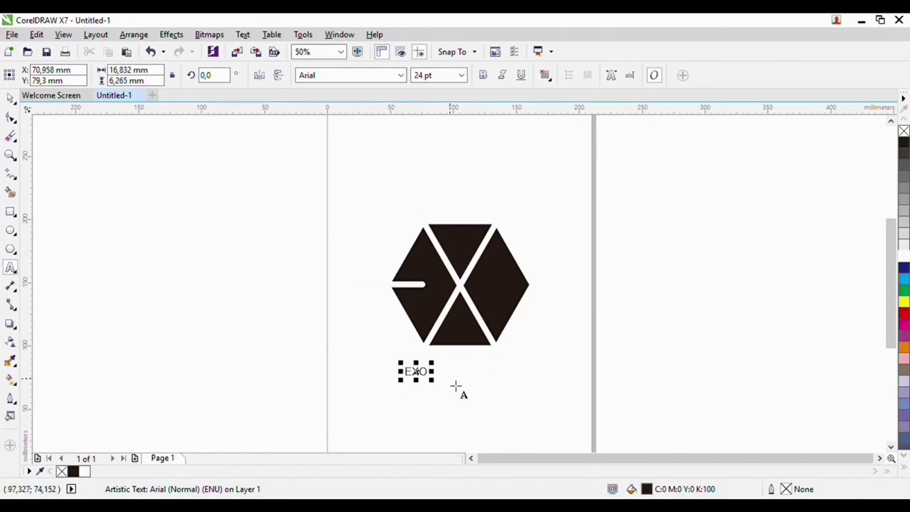
# Step: Set the EXO text's font to Bernard MT Condensed and its size to 150 pt
pyautogui.moveTo(444, 384); pyautogui.dragTo(433, 384)
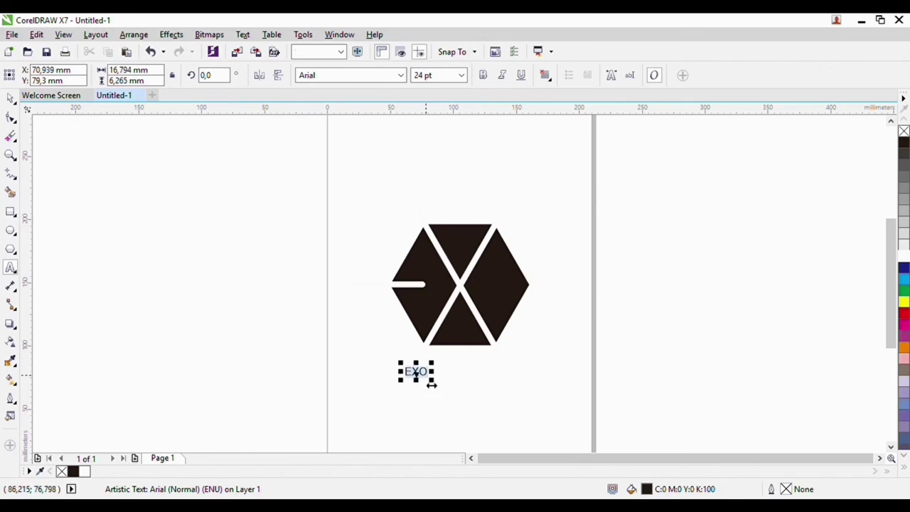
pyautogui.click(399, 79)
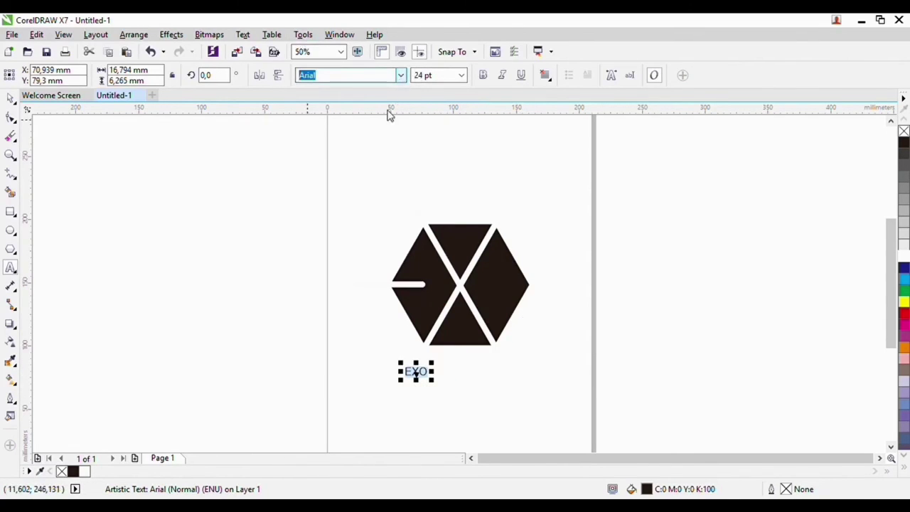
pyautogui.click(382, 113)
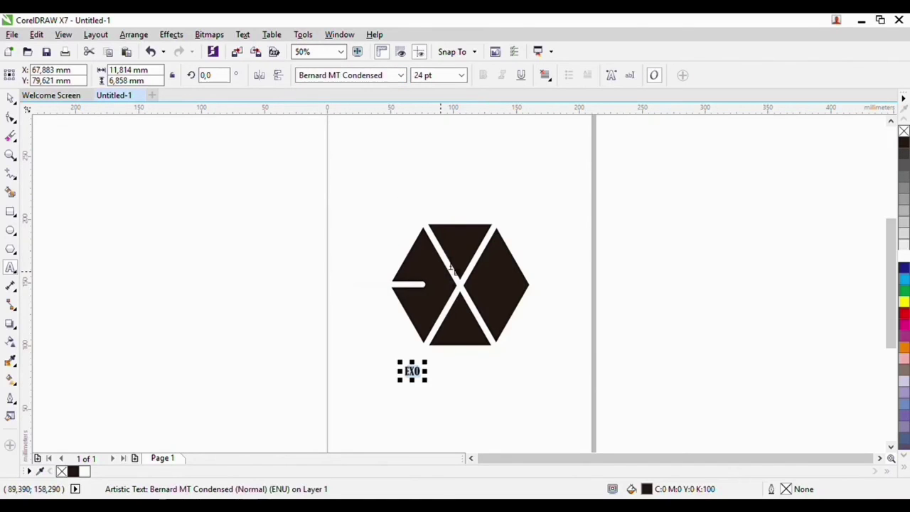
pyautogui.click(448, 76)
pyautogui.write('200')
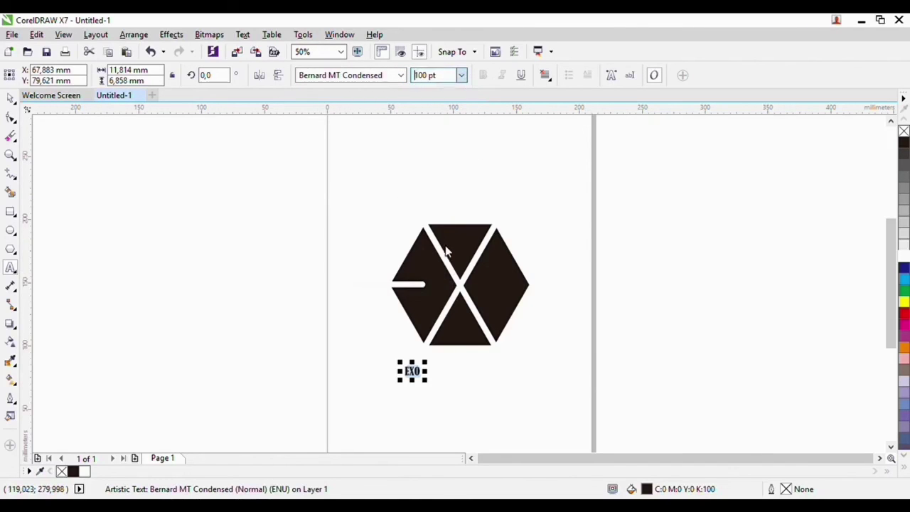
pyautogui.press('Return')
pyautogui.write('150')
pyautogui.press('Return')
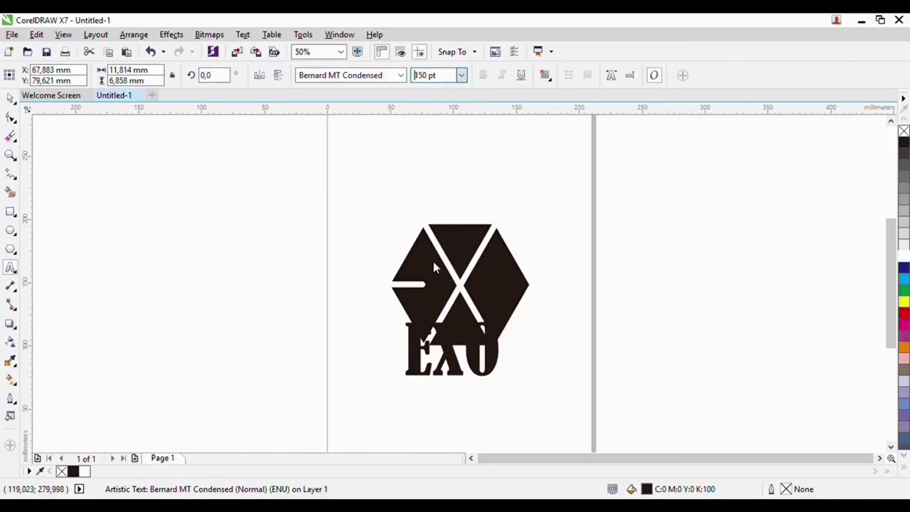
# Step: Move the EXO text directly beneath the hexagon, roughly centred under it, and deselect everything
pyautogui.hotkey('ctrl', 'a')
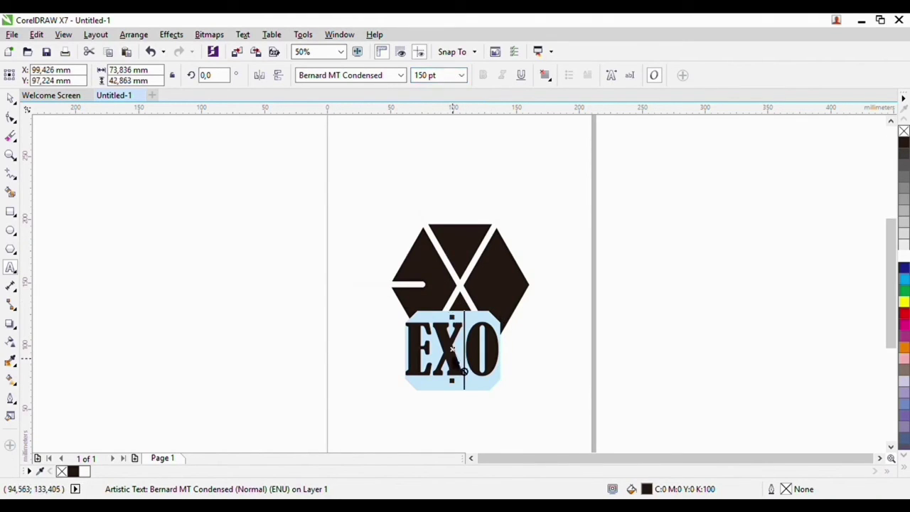
pyautogui.press('Escape')
pyautogui.moveTo(465, 366); pyautogui.dragTo(472, 389)
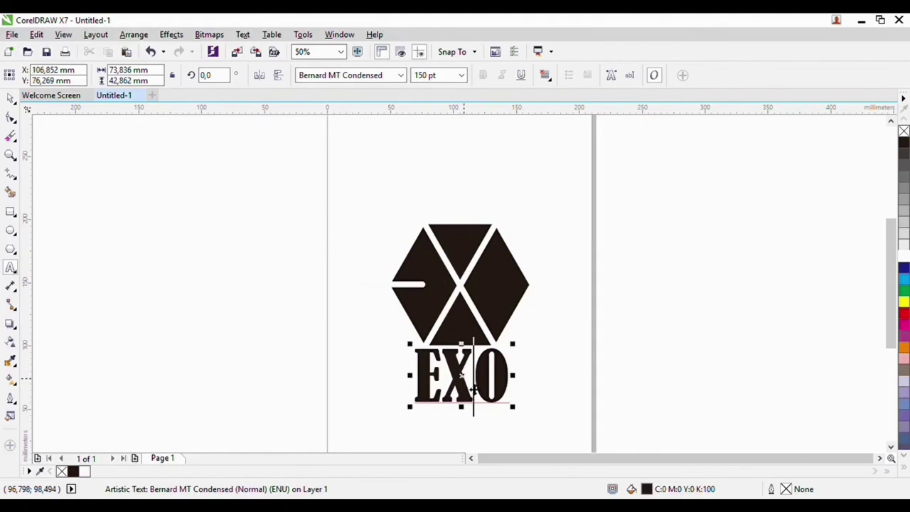
pyautogui.click(524, 391)
pyautogui.click(11, 101)
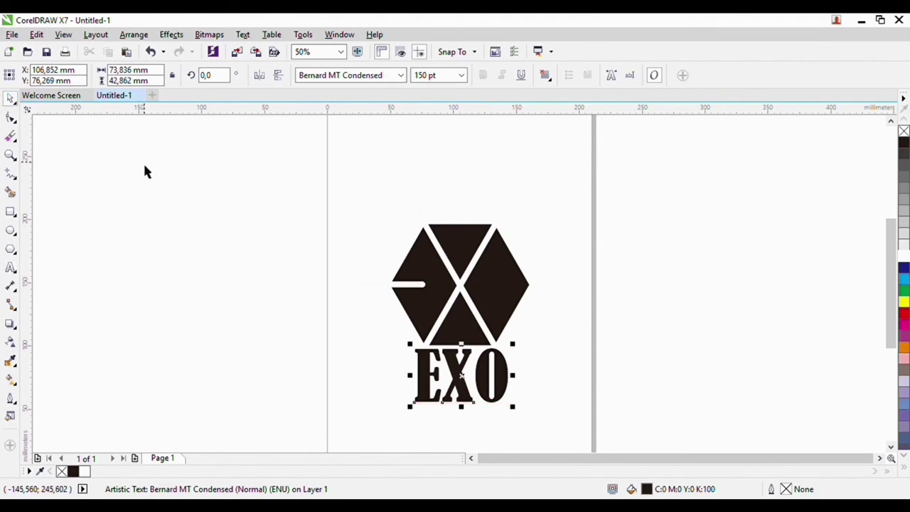
pyautogui.moveTo(360, 190); pyautogui.dragTo(585, 429)
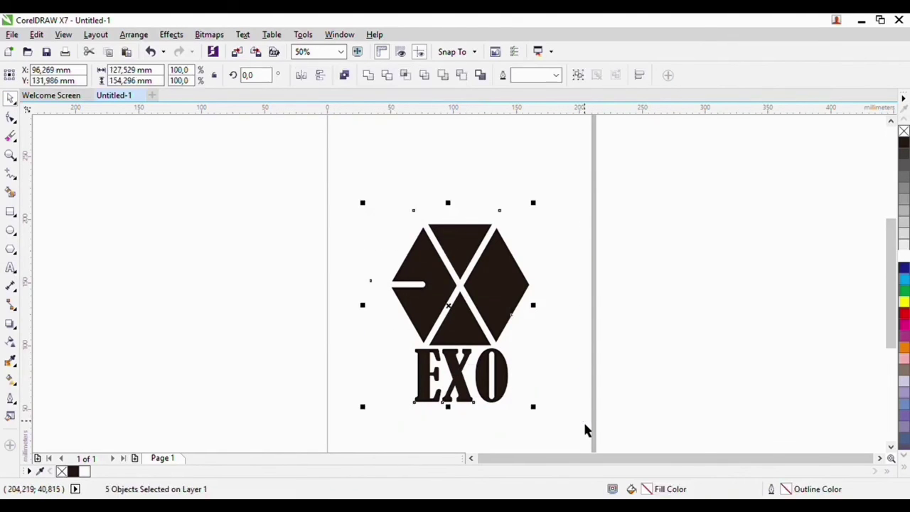
pyautogui.click(562, 316)
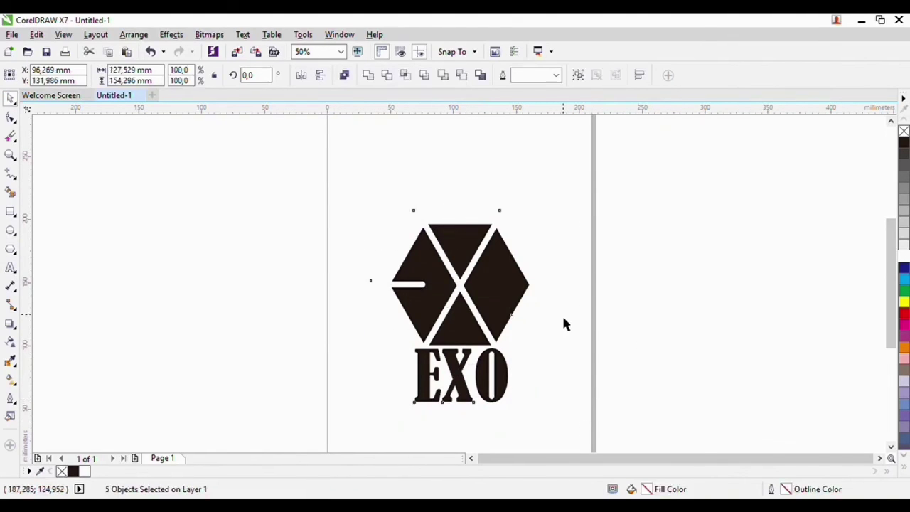
pyautogui.scroll(1, 567, 324)
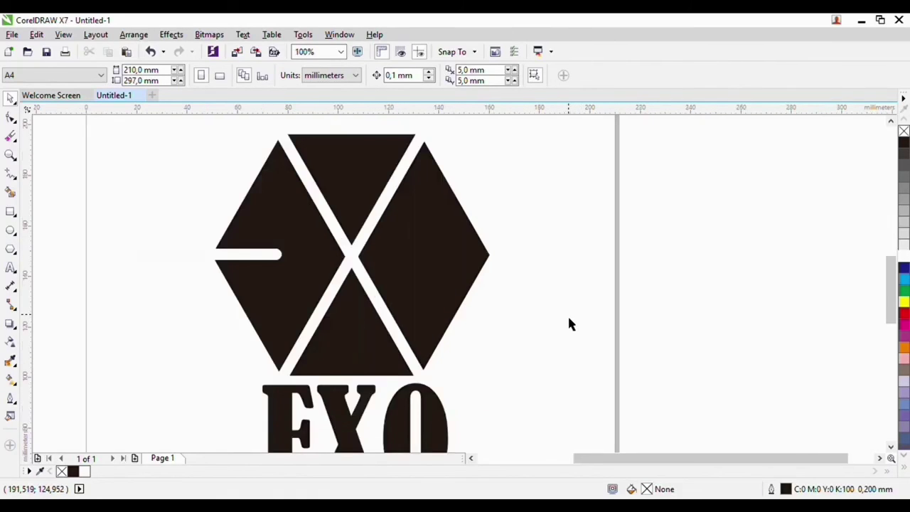
# Step: Look through the Google Classroom stream posts in the browser and switch to the BigBlueButton meeting
pyautogui.scroll(-1, 568, 319)
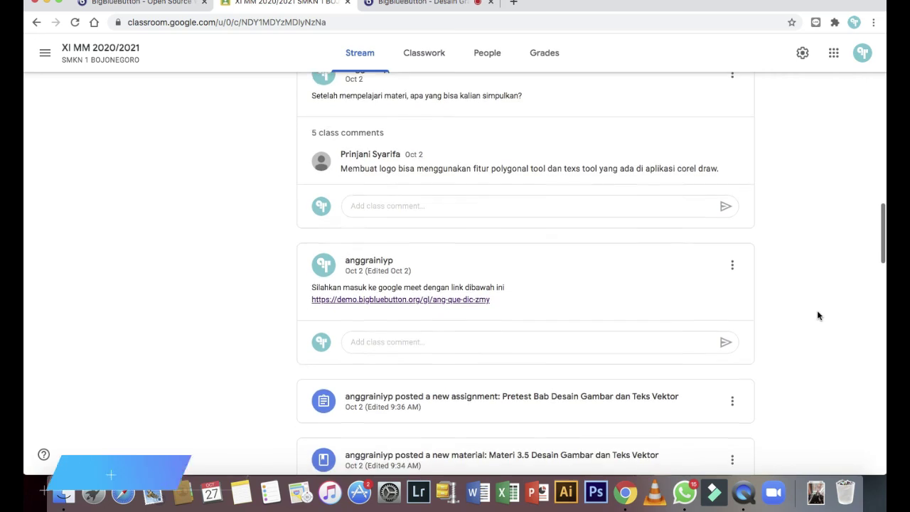
pyautogui.scroll(-1, 817, 315)
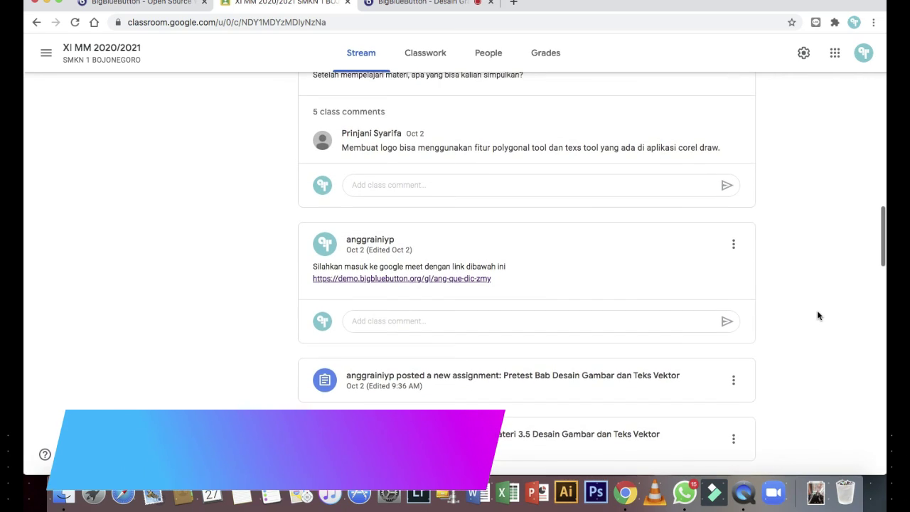
pyautogui.click(363, 122)
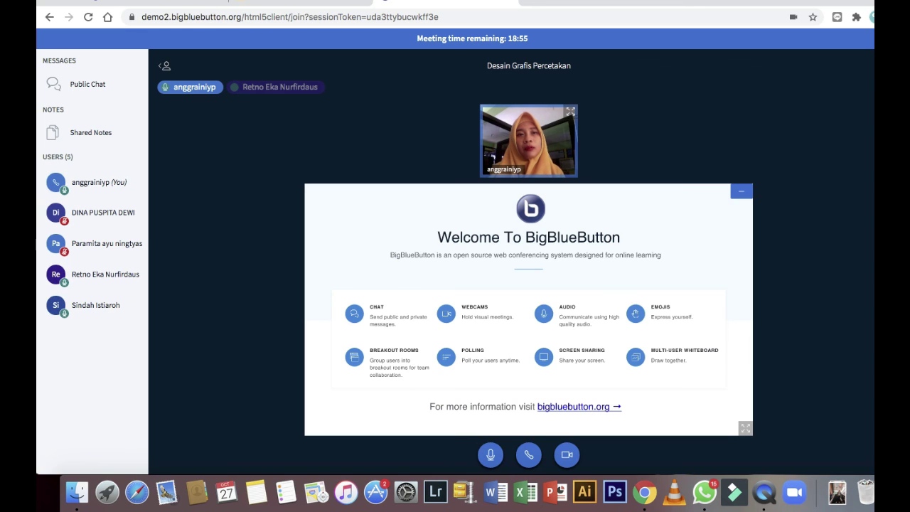
# Step: Look up the post test under 3.5 Desain Gambar dan Teks Vektor in Google Classroom's classwork and return to the BigBlueButton meeting
pyautogui.click(282, 4)
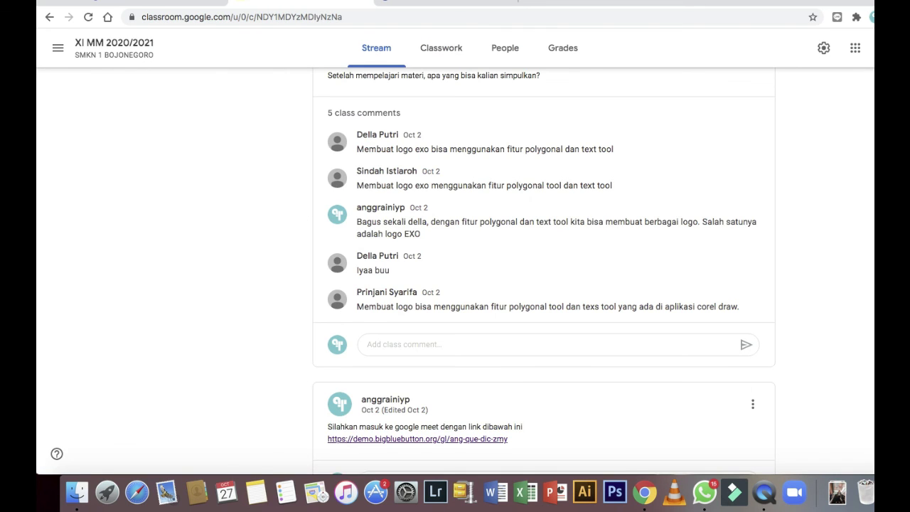
pyautogui.click(449, 44)
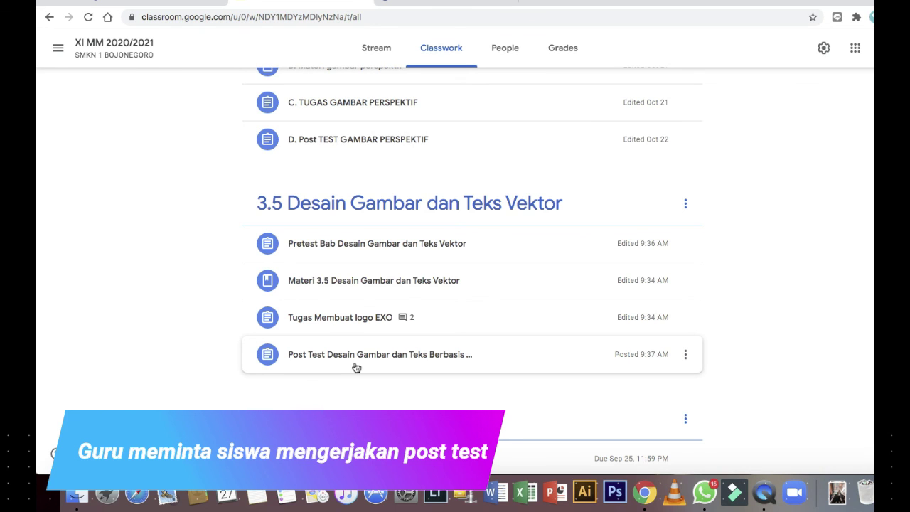
pyautogui.click(414, 12)
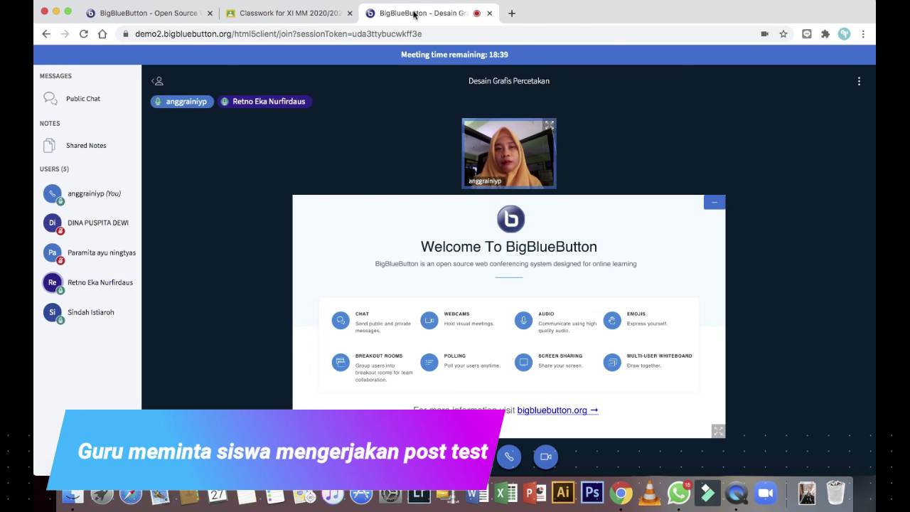